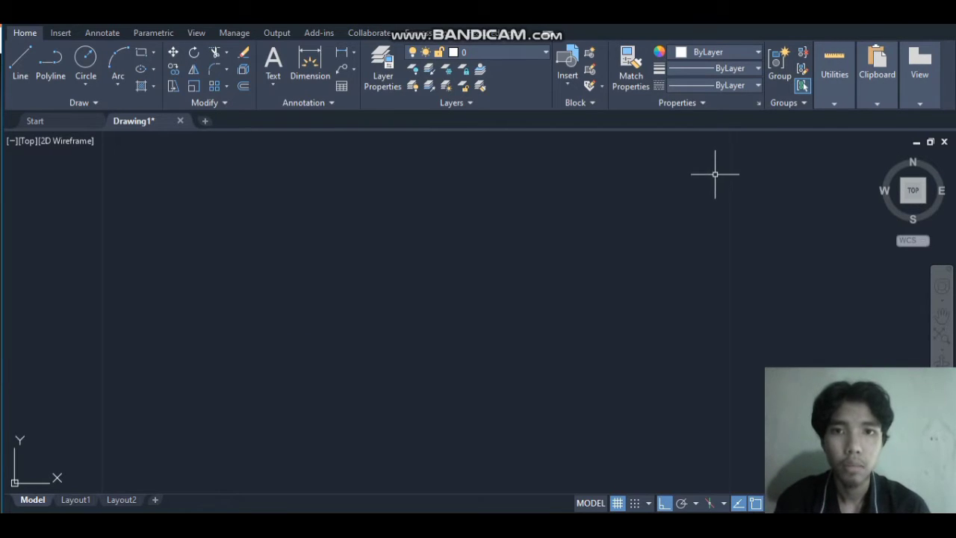
- Configure the drawing units to a length precision of 0.00 with millimetres as the insertion scale
key("alt+Tab")
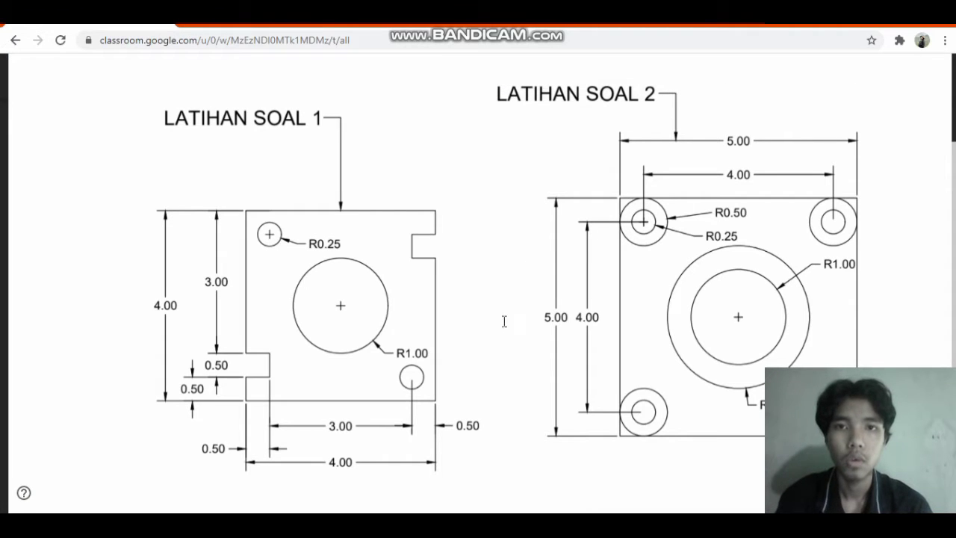
key("alt+Tab")
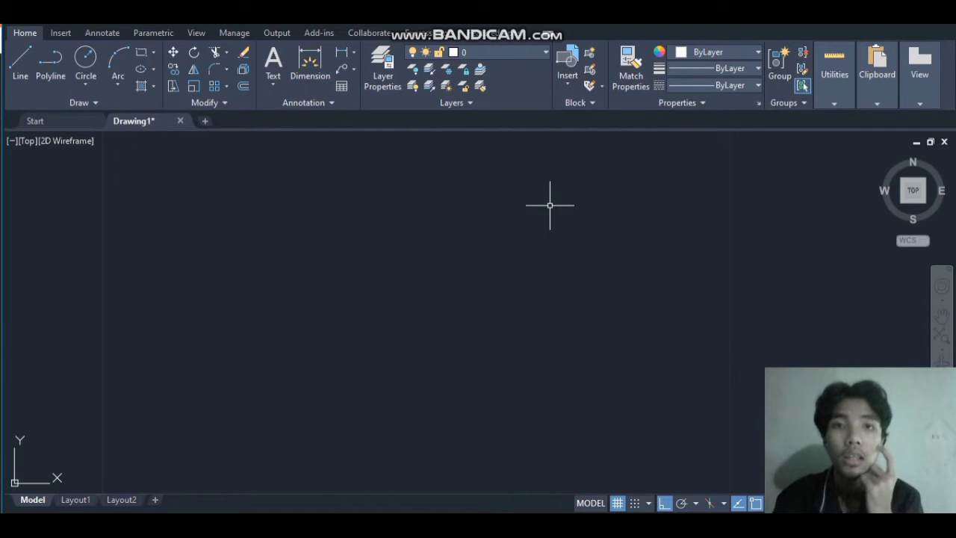
type("u")
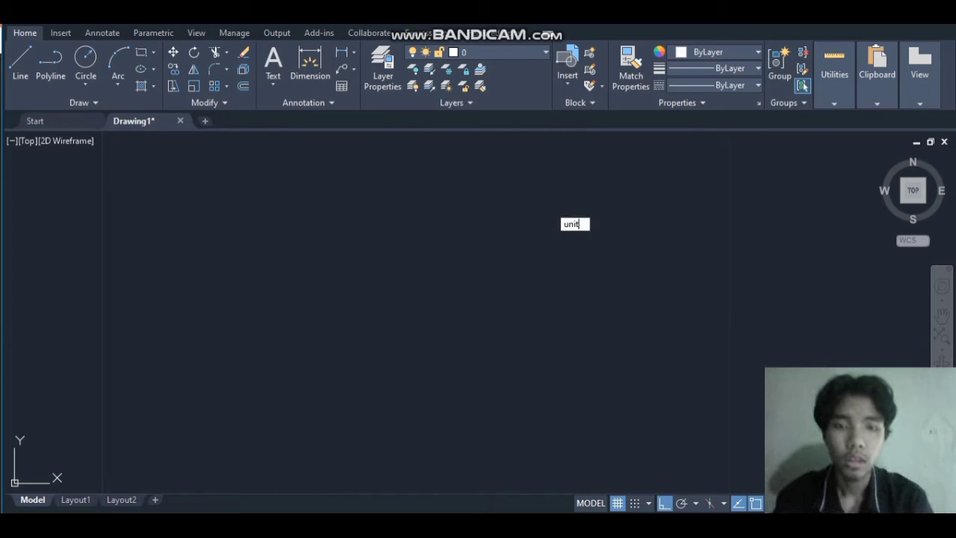
type("nit")
key("Return")
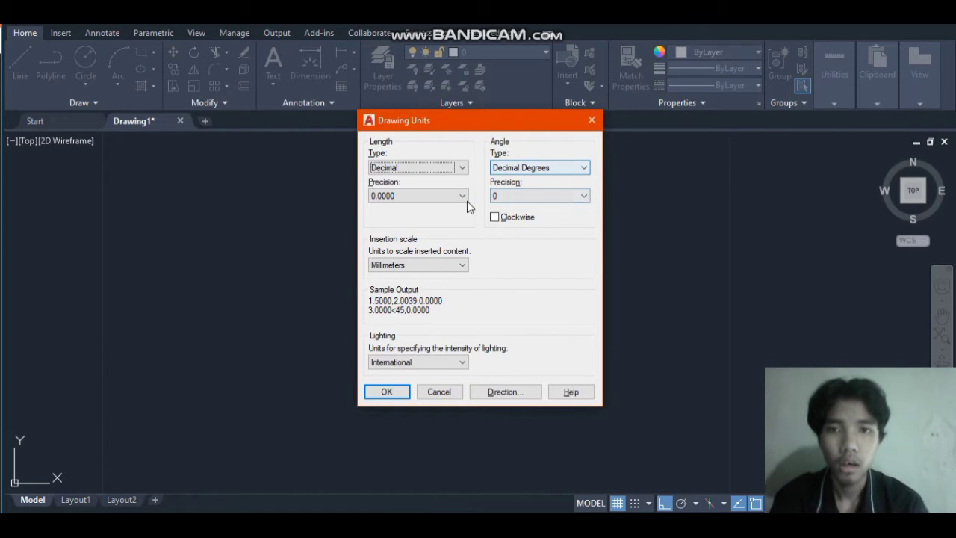
left_click(461, 197)
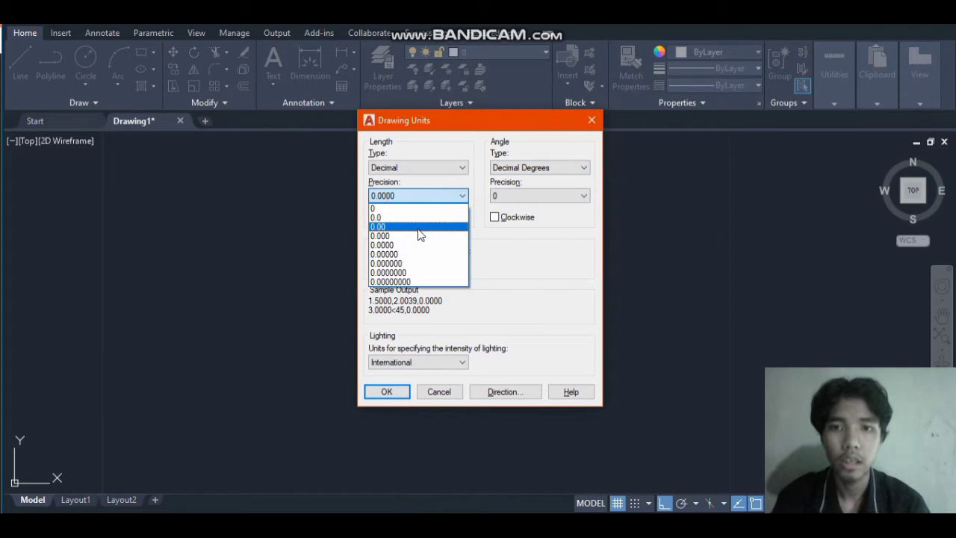
left_click(419, 228)
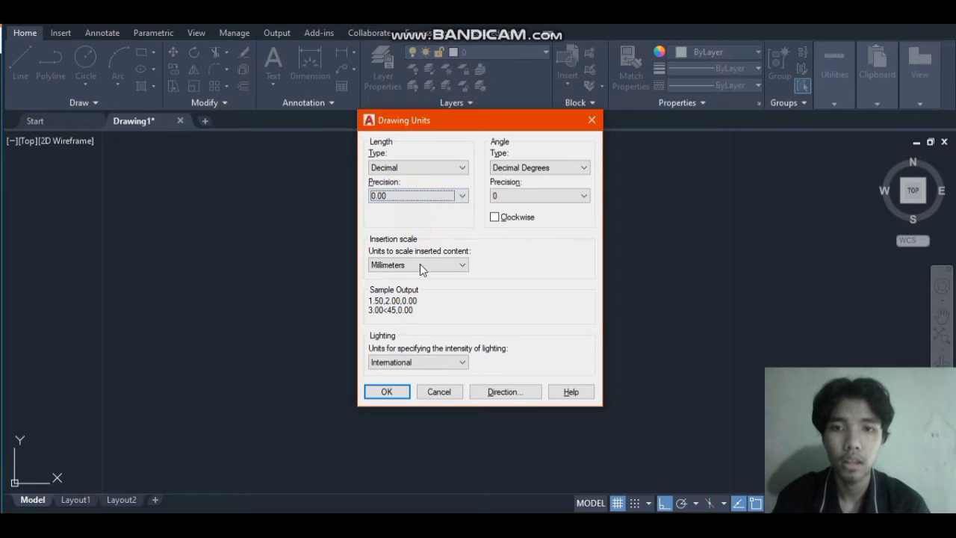
left_click(428, 268)
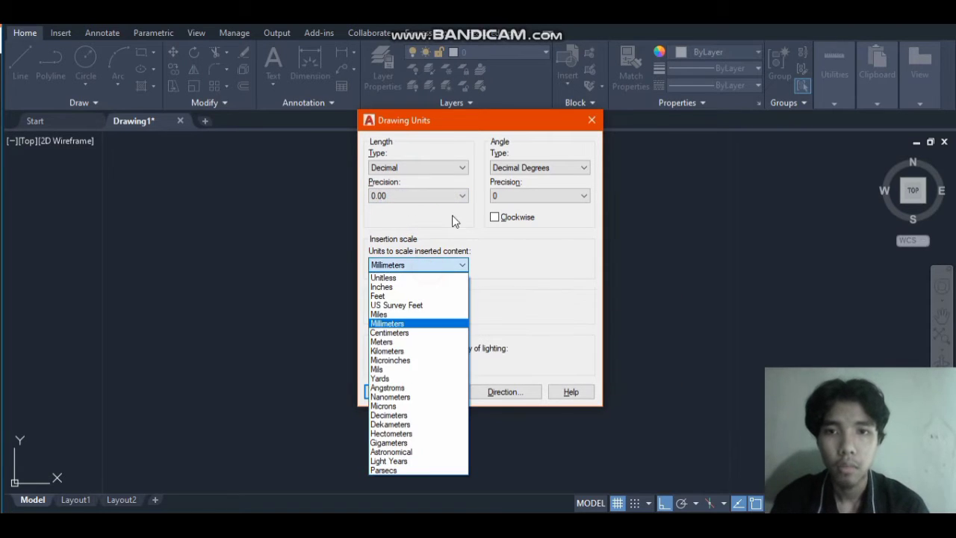
left_click(438, 323)
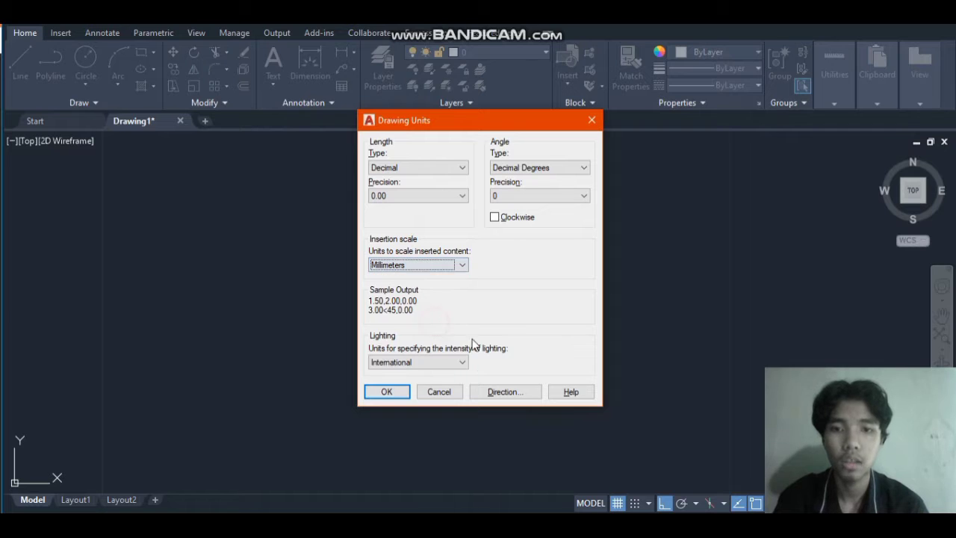
left_click(387, 392)
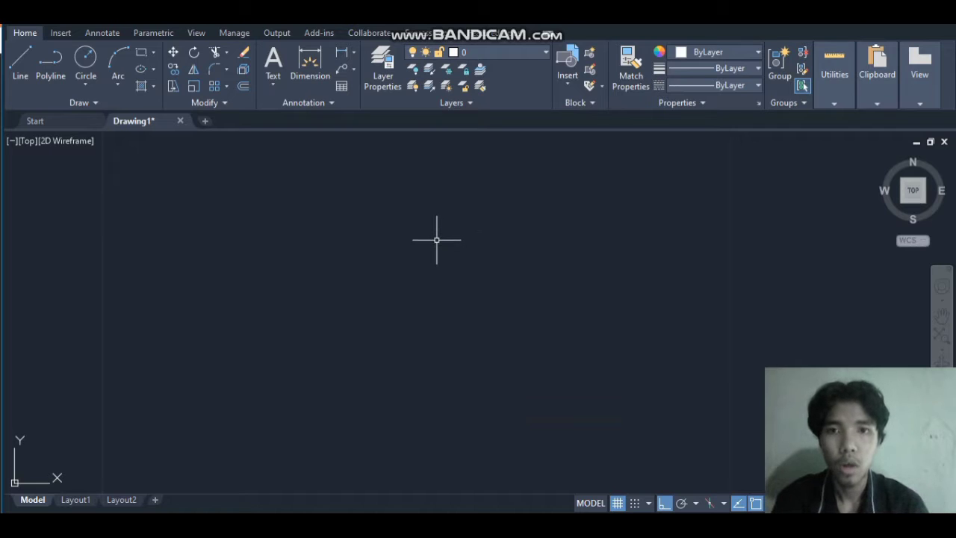
- Switch to the browser and examine the plate dimensions of LATIHAN SOAL 1 in the reference drawing, returning to AutoCAD
key("alt+Tab")
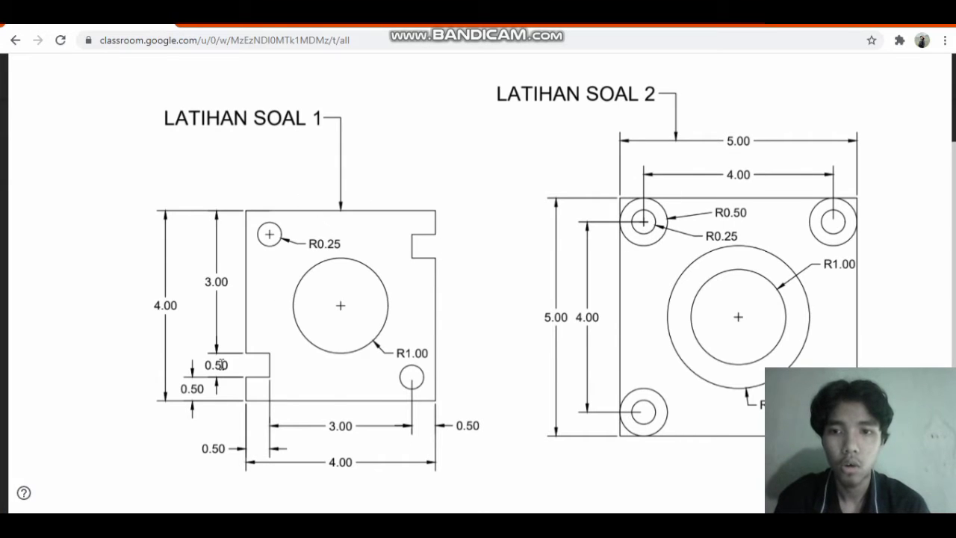
mouse_move(454, 284)
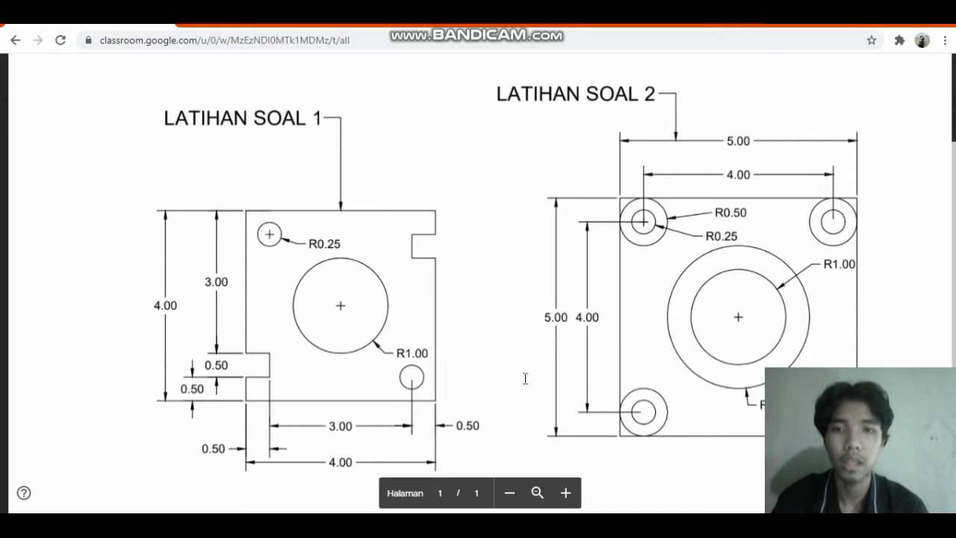
key("alt+Tab")
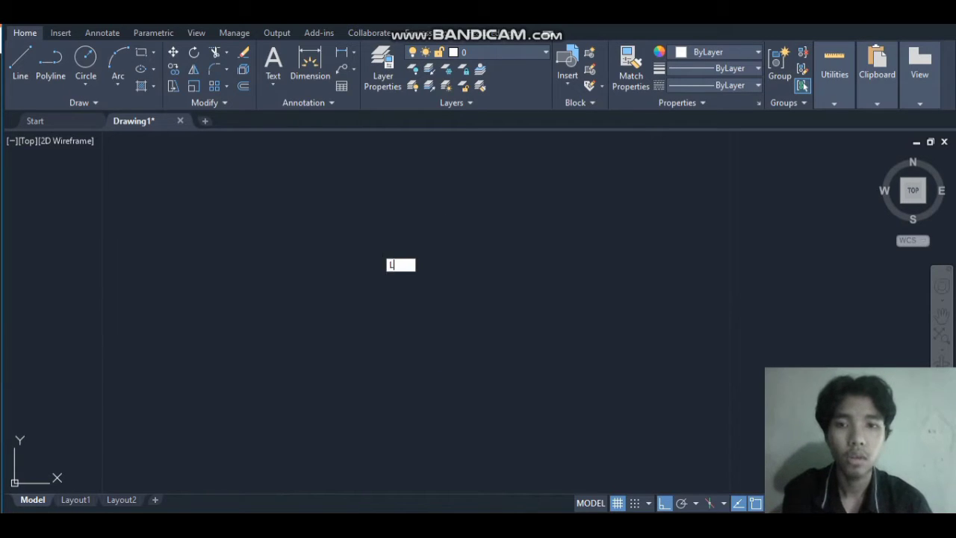
- Draw a closed 4 by 4 square from connected lines in the empty drawing area
key("Return")
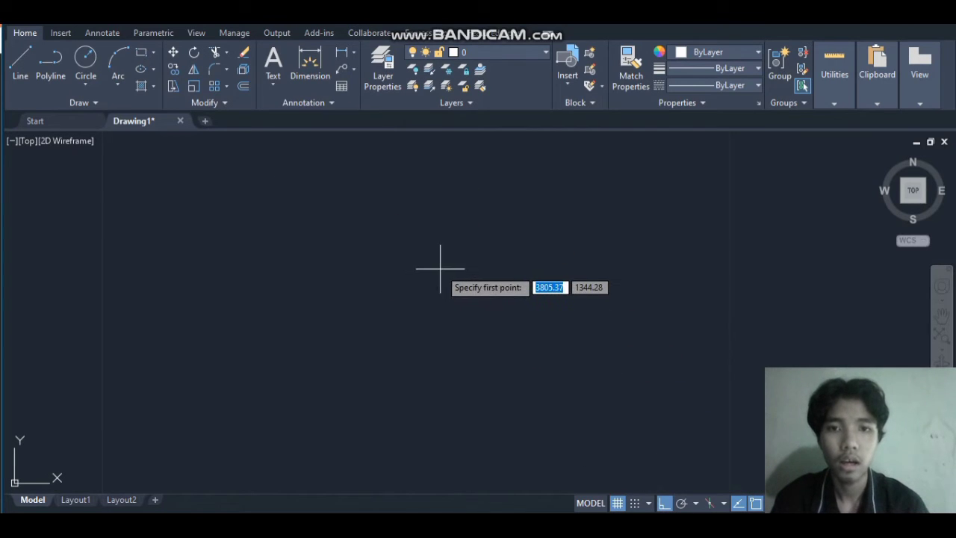
left_click(414, 262)
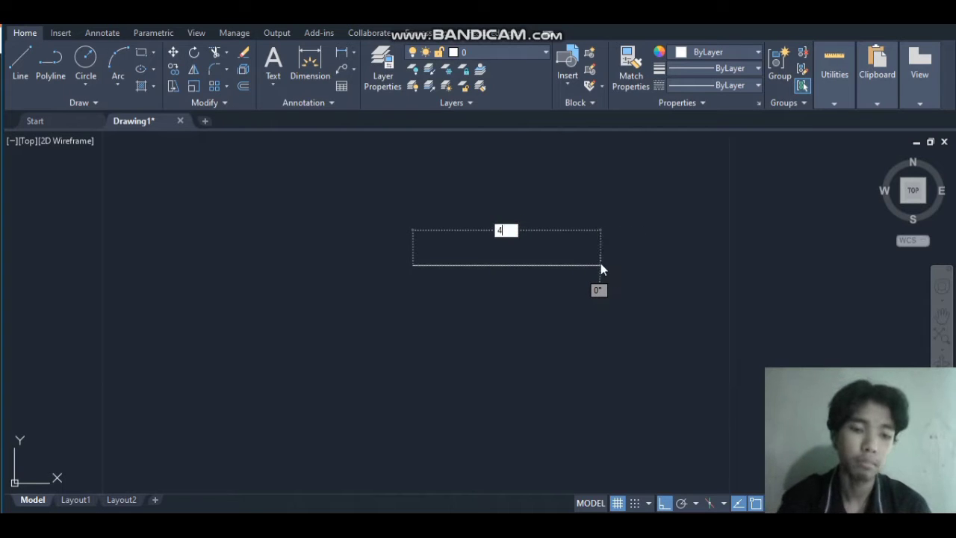
key("Return")
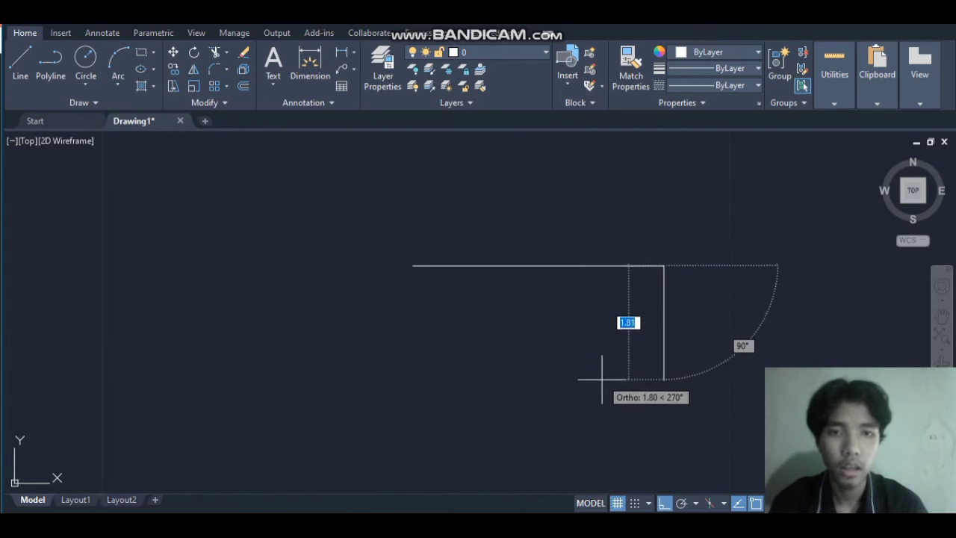
type("4")
key("Return")
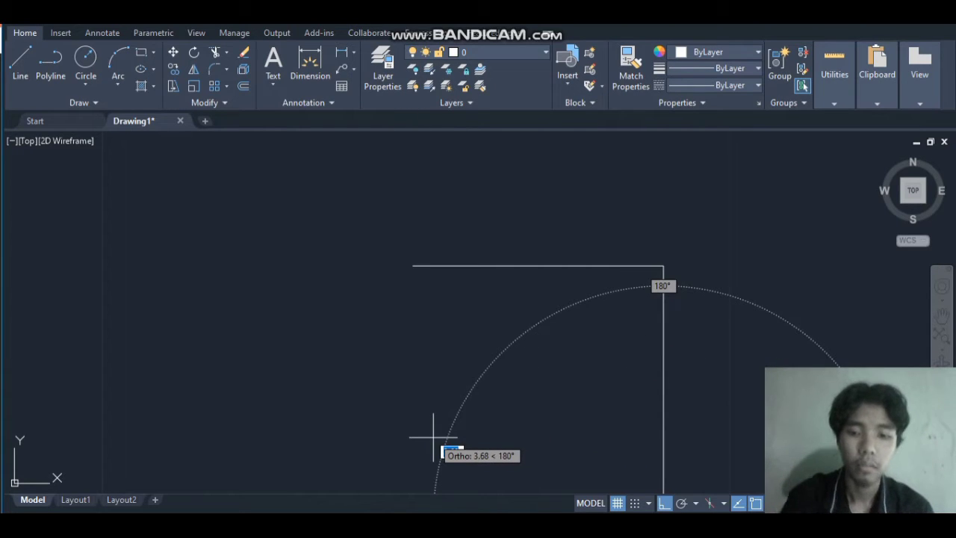
type("4")
key("Return")
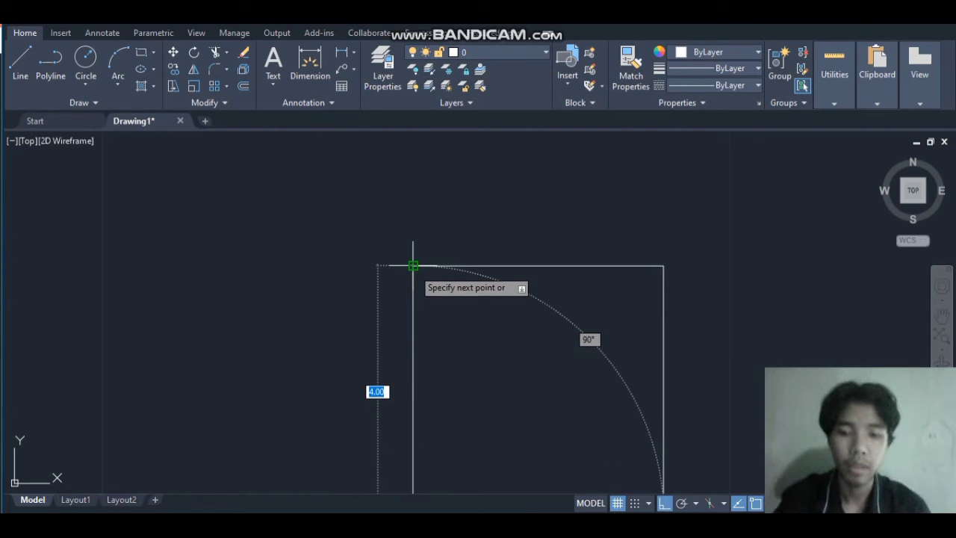
type("4")
key("Return")
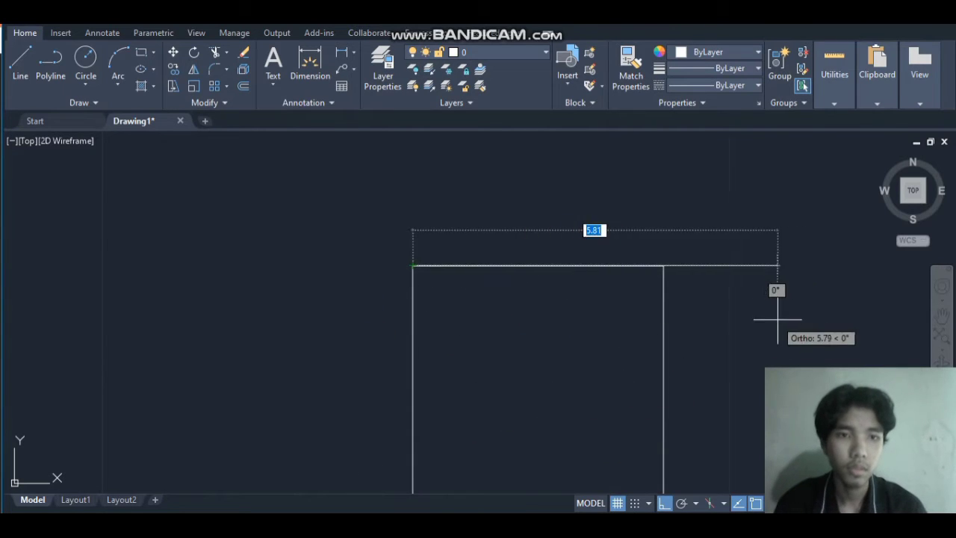
key("Escape")
right_click(748, 317)
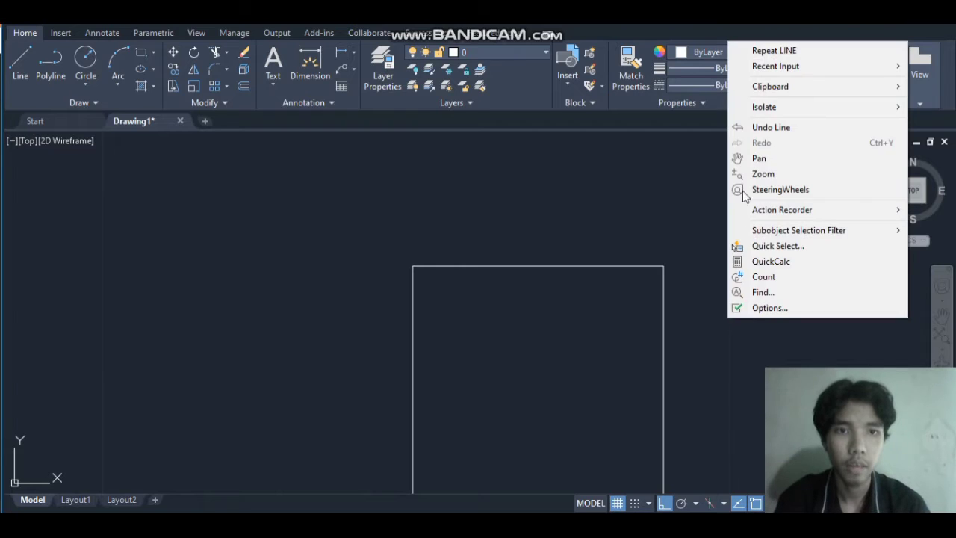
left_click(761, 50)
left_click(787, 263)
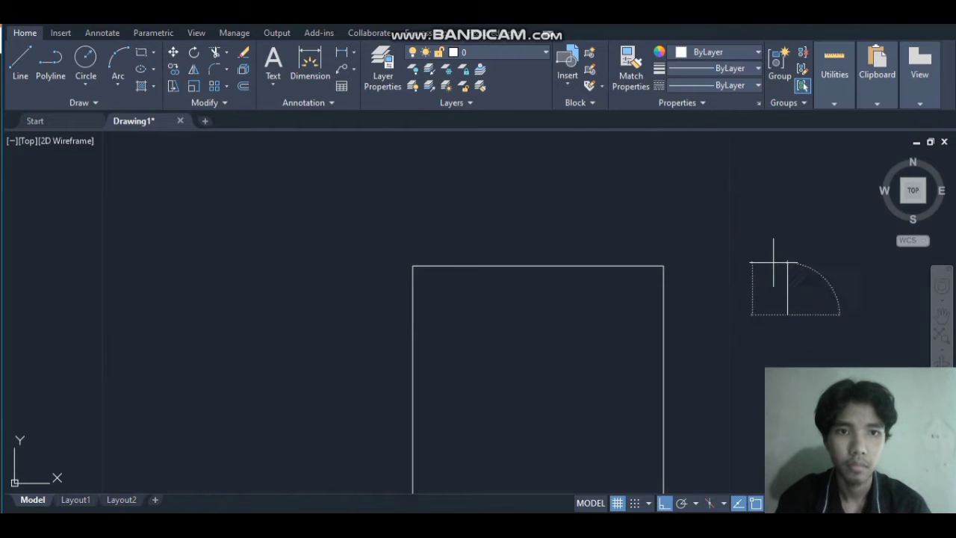
key("Escape")
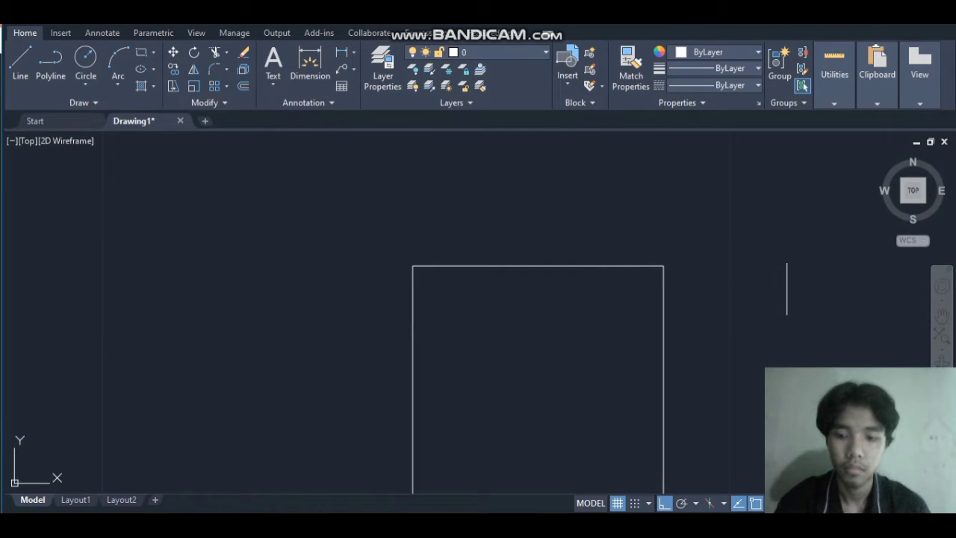
key("ctrl+z")
right_click(737, 299)
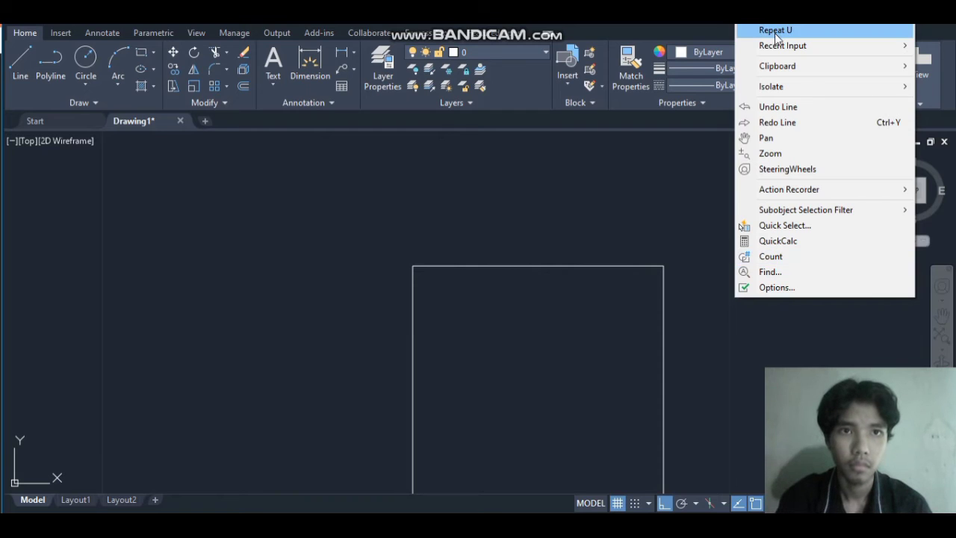
left_click(802, 299)
- Check the notch in the reference drawing and draw a 0.5 line down the right edge from the square's top-right corner
left_click(926, 317)
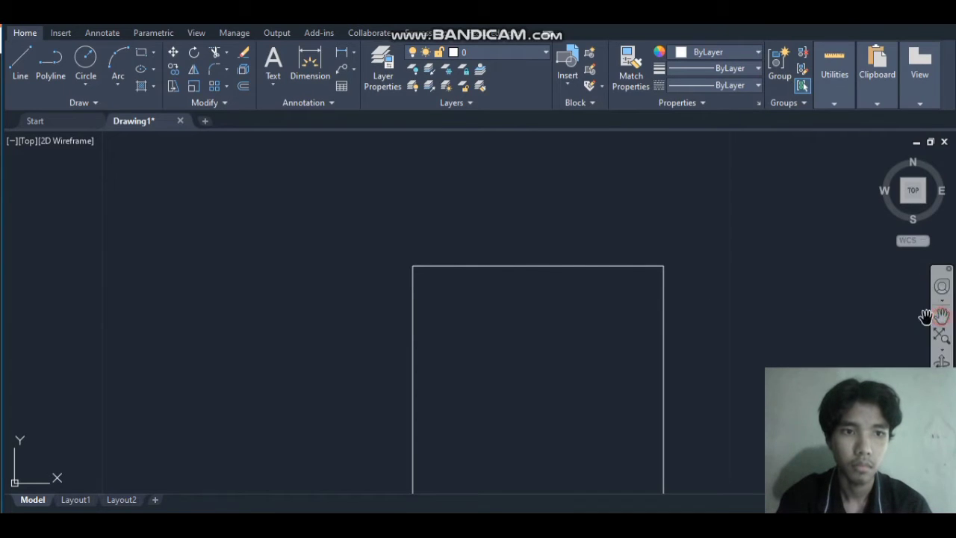
mouse_move(763, 347)
left_mouse_down()
mouse_move(757, 267)
mouse_move(744, 286)
left_mouse_up()
key("Escape")
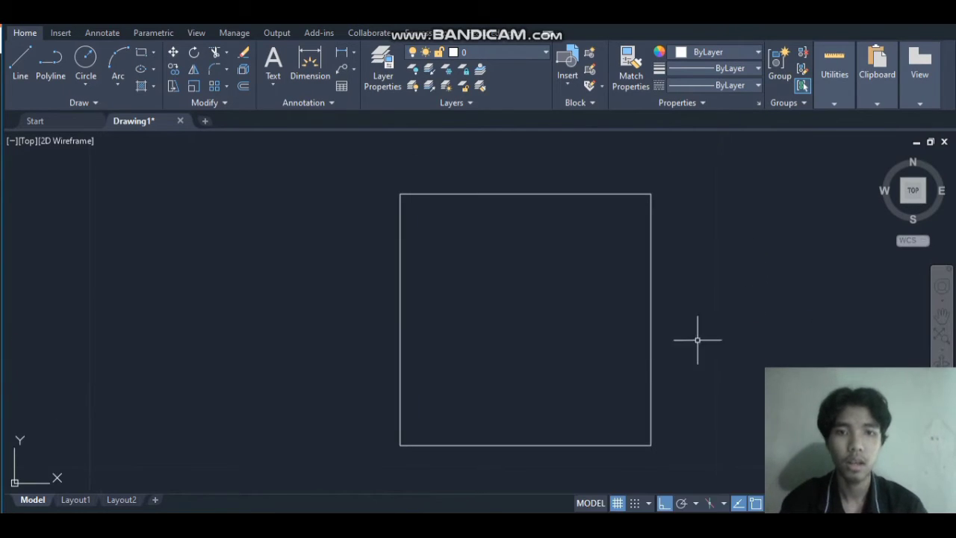
left_click(761, 329)
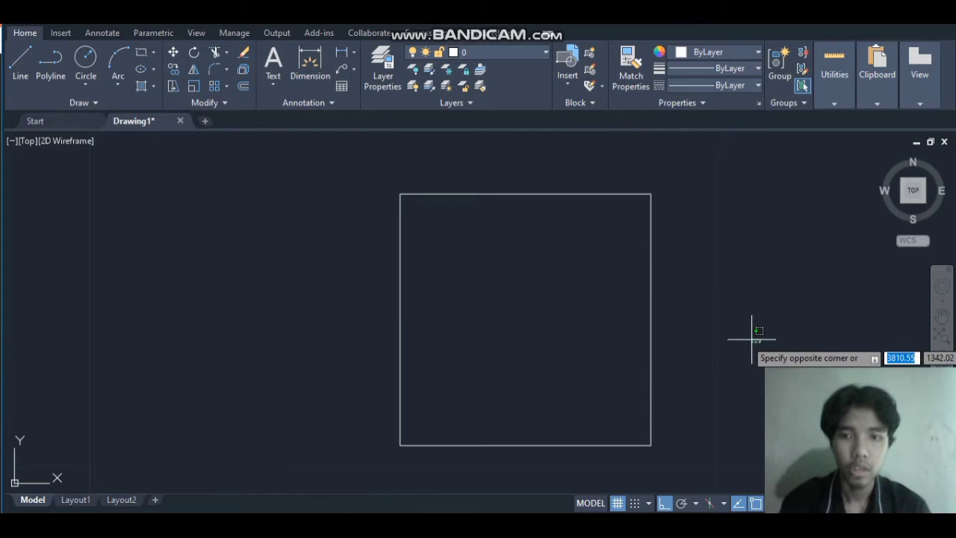
left_click(858, 287)
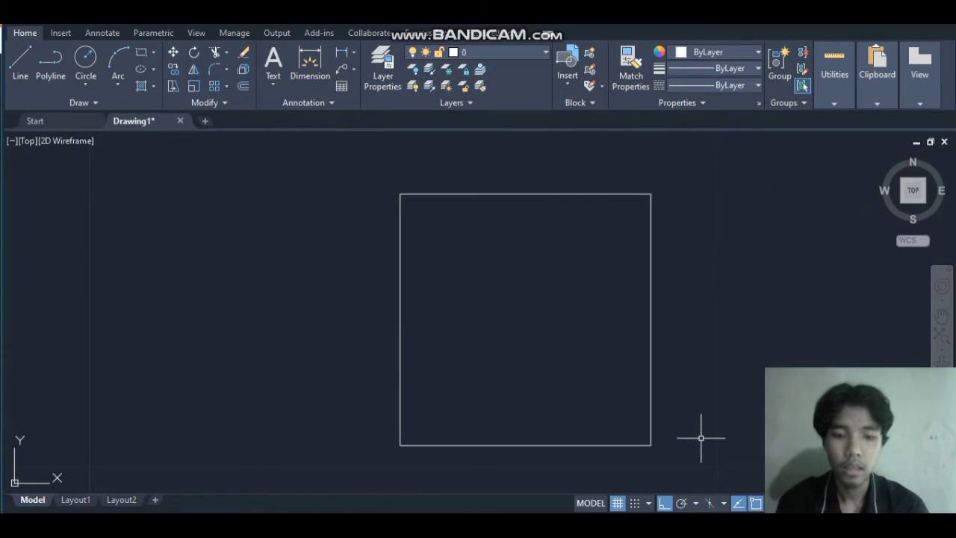
type("l")
key("Return")
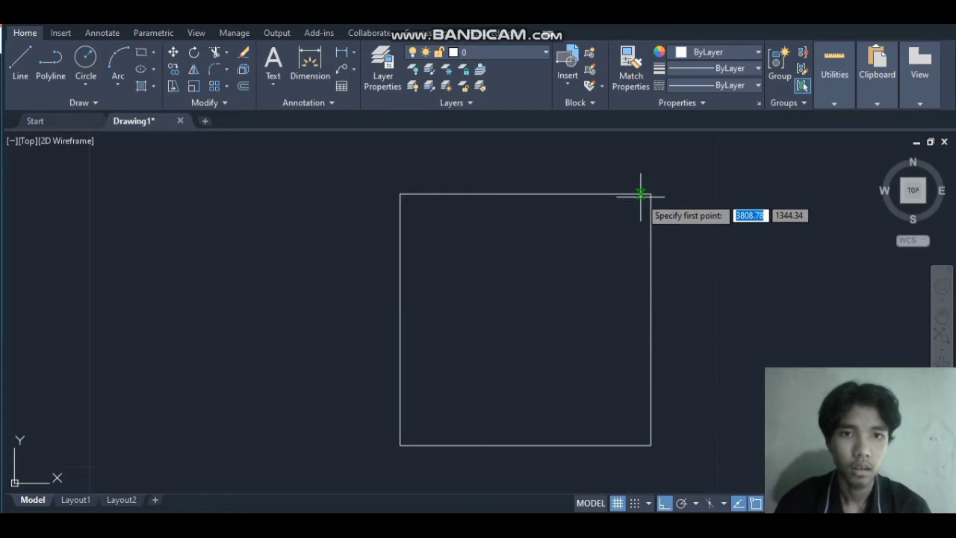
key("alt+Tab")
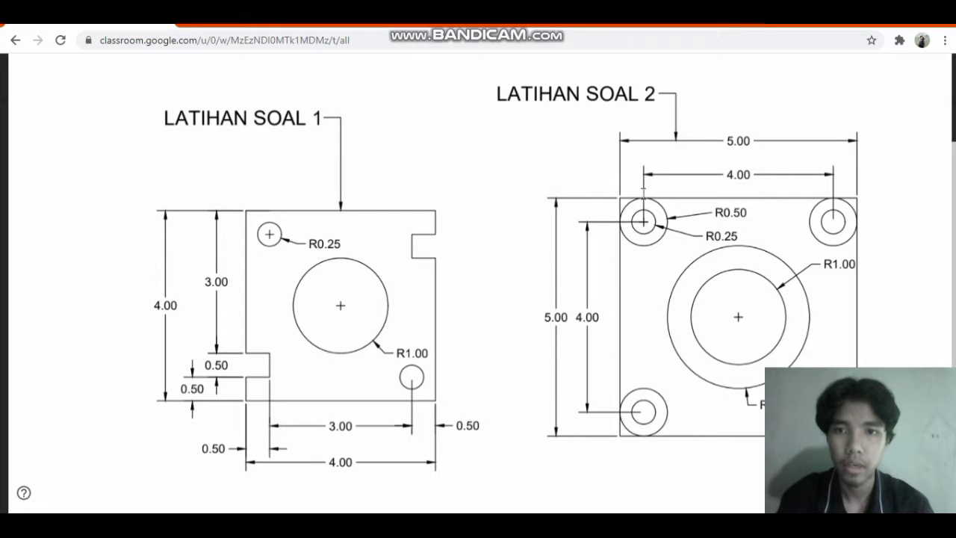
key("alt+Tab")
left_click(650, 194)
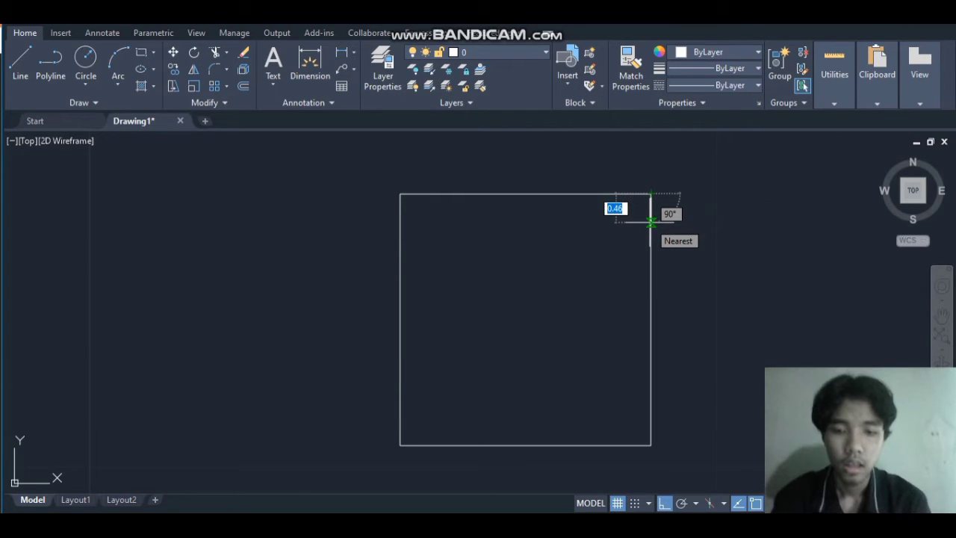
type("0.1")
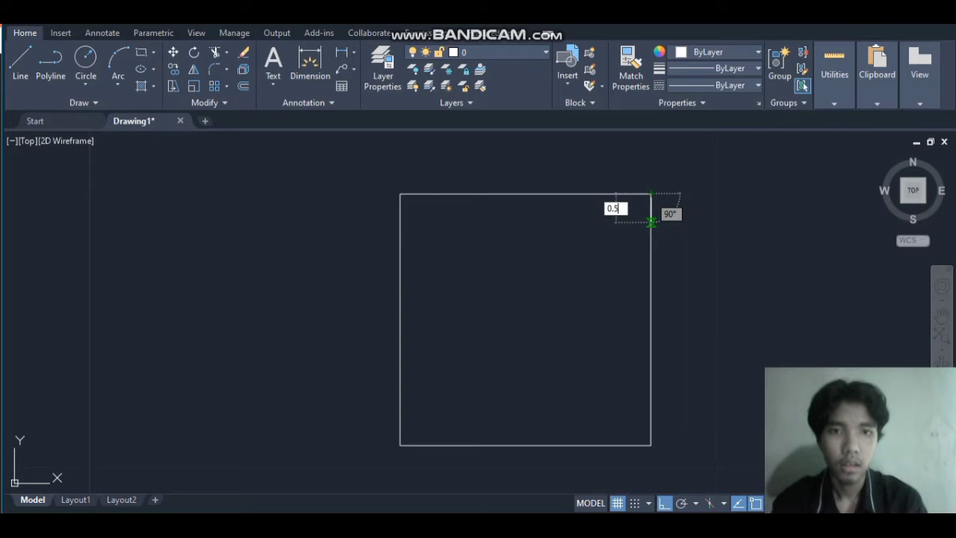
type("5")
key("Return")
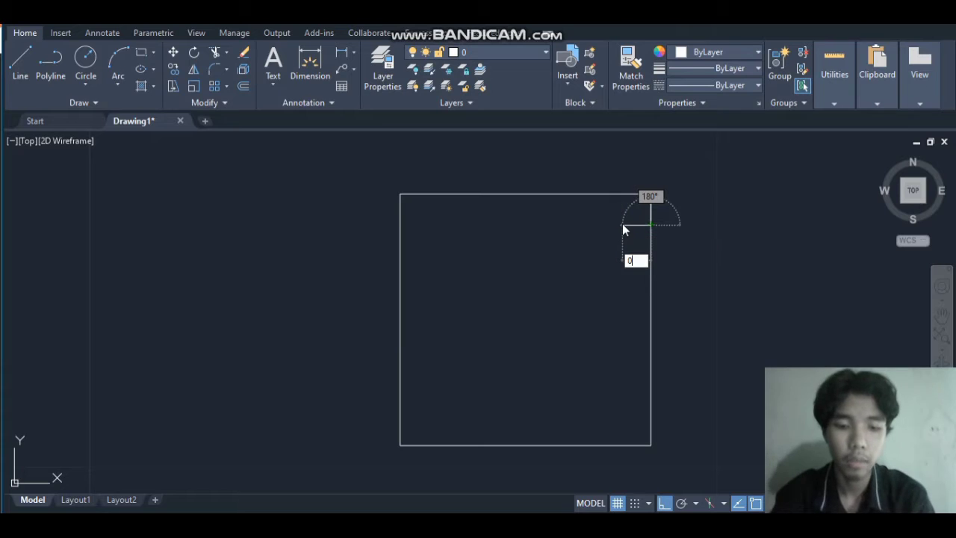
- Draw the upper right notch's remaining sides as connected 0.5 lines running left, down and back right to the plate's edge
type("0.5")
key("Return")
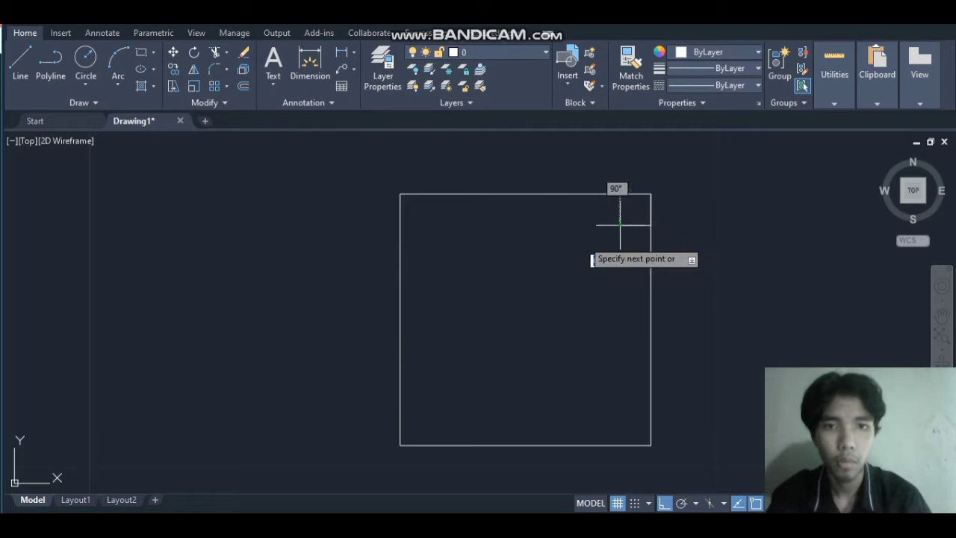
type("0.5")
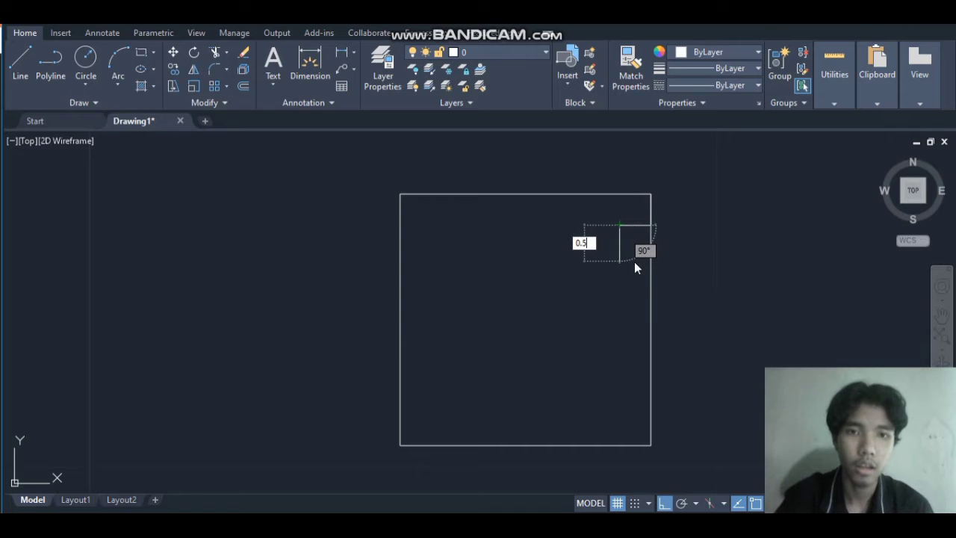
key("Return")
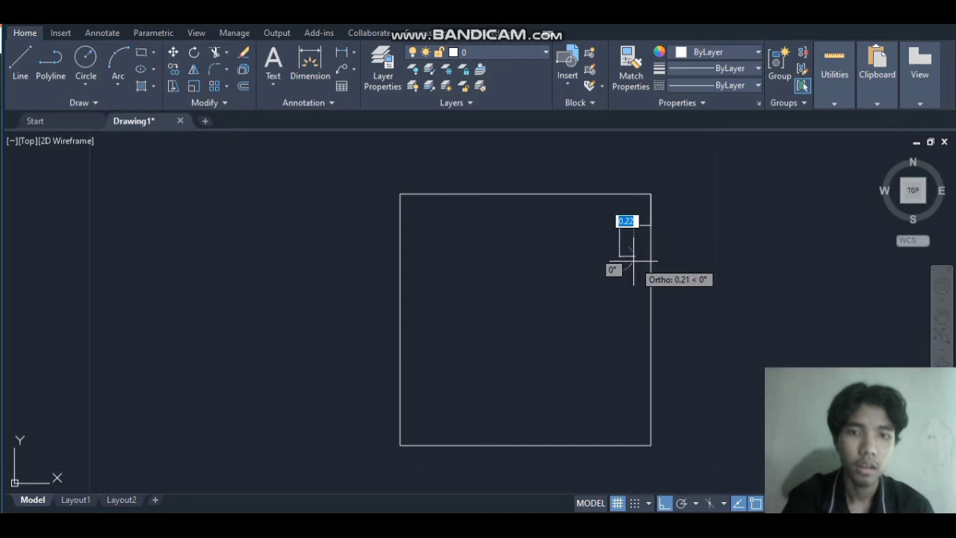
type("0")
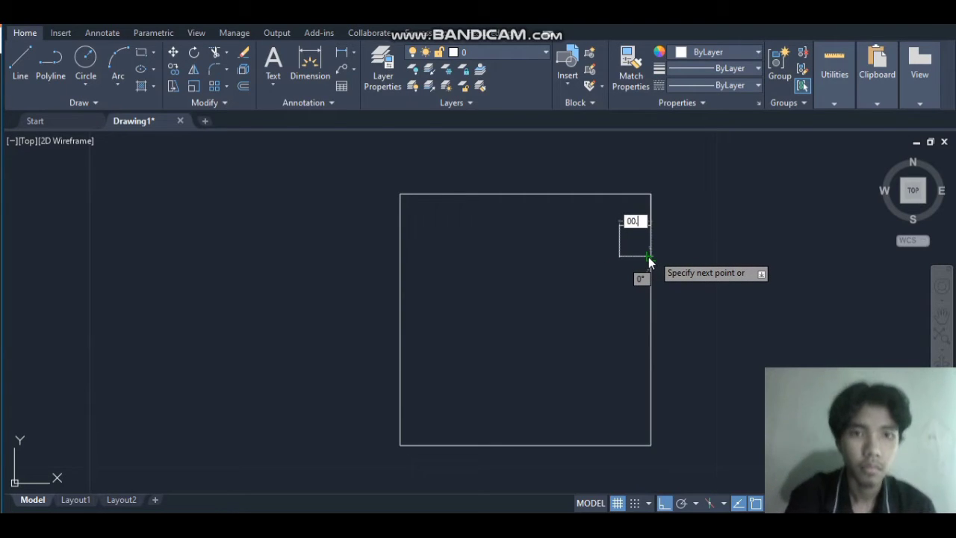
type(".5")
key("Return")
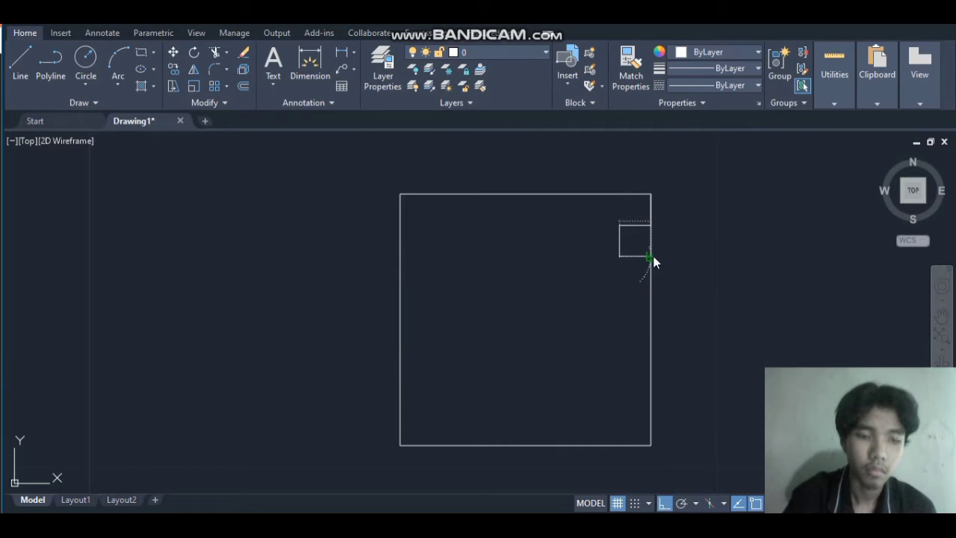
key("Escape")
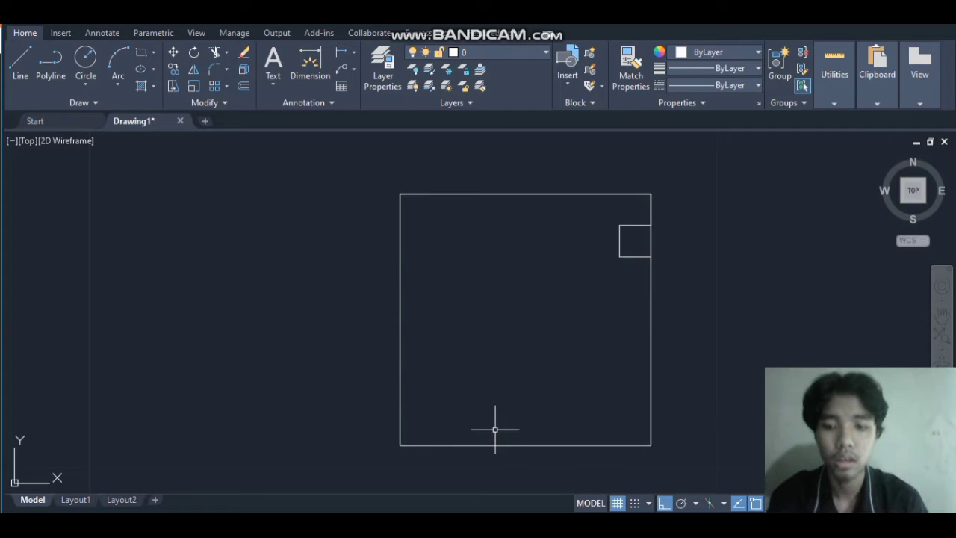
- Draw a 0.5 line up the left edge from the square's bottom-left corner
type("l")
key("Return")
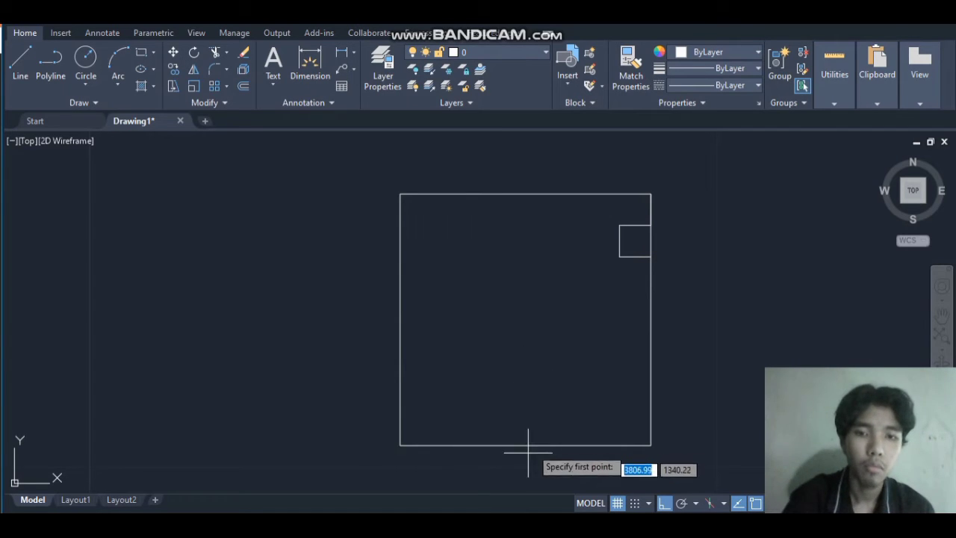
left_click(401, 445)
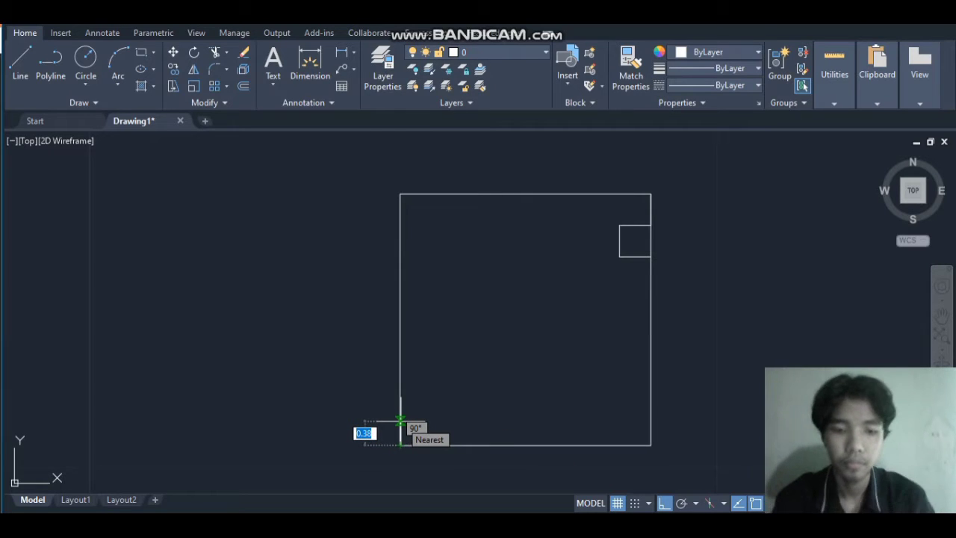
type("0")
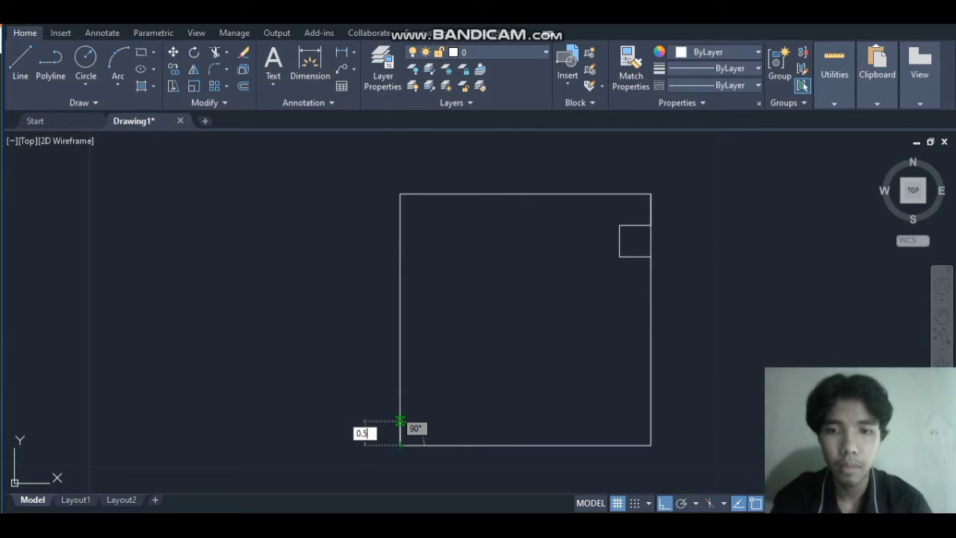
type(".5")
key("Return")
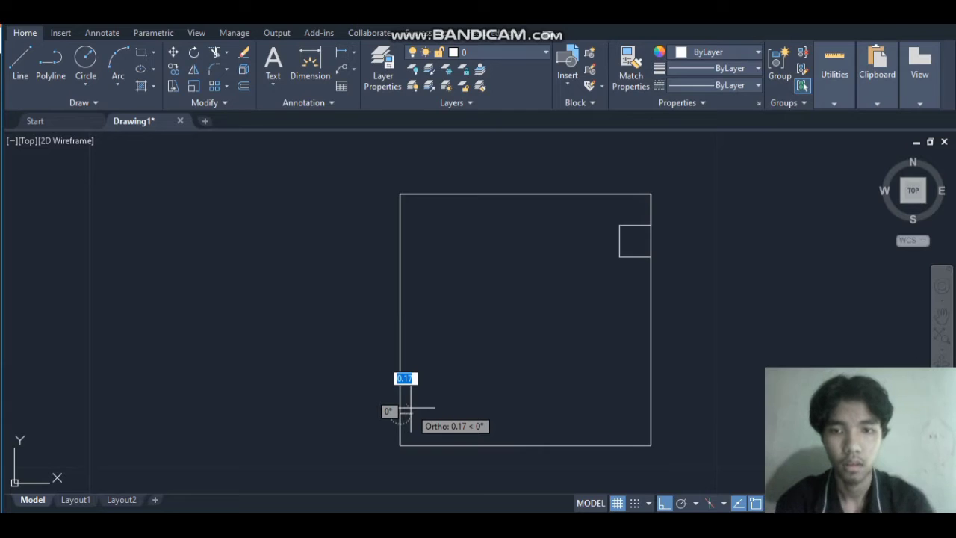
- Continue with connected 0.5 lines running right, up and back left to form the notch on the left edge
left_click(440, 414)
type("0")
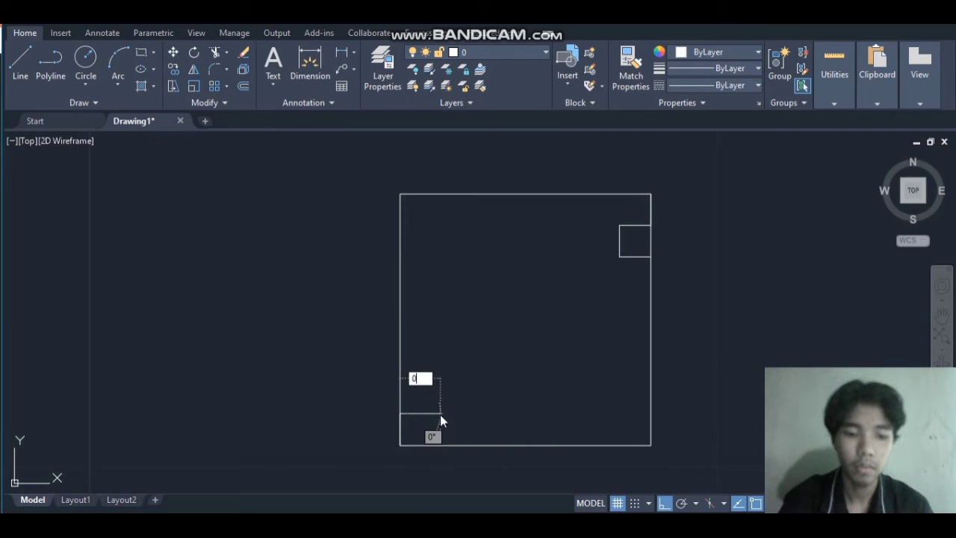
type(".5")
key("Return")
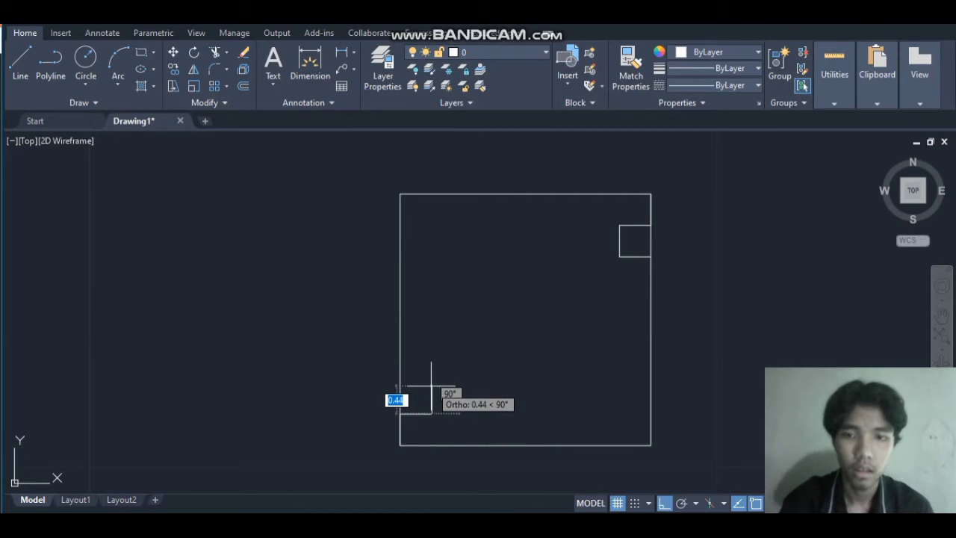
type("0")
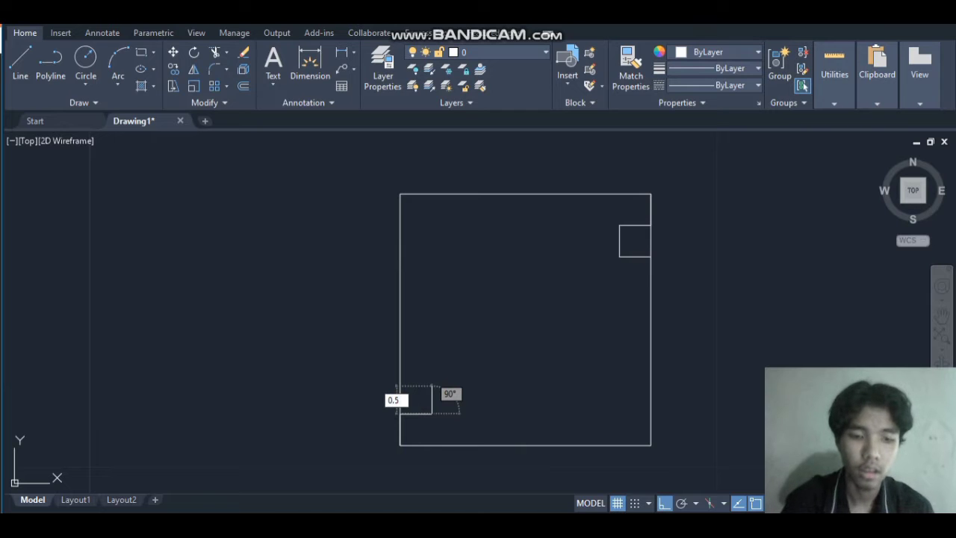
key("Return")
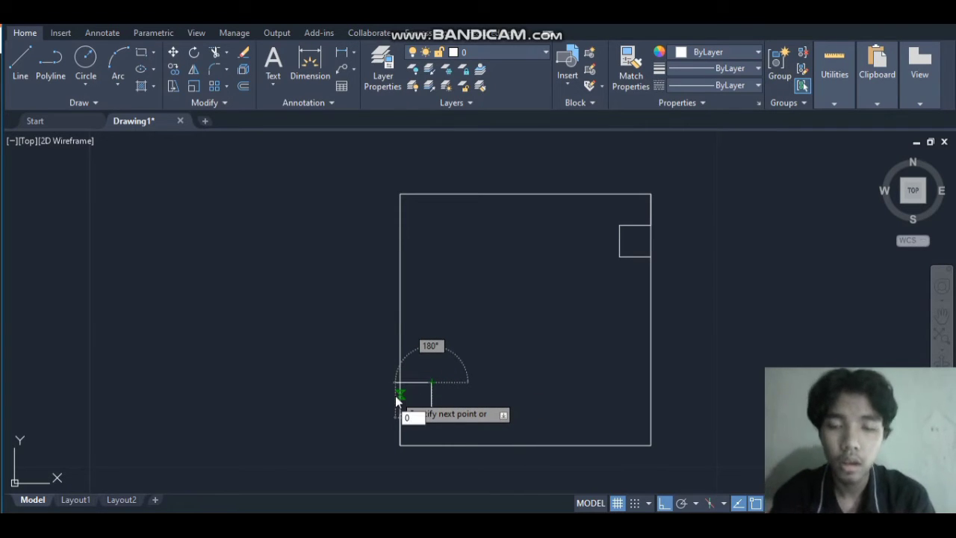
type("0.5")
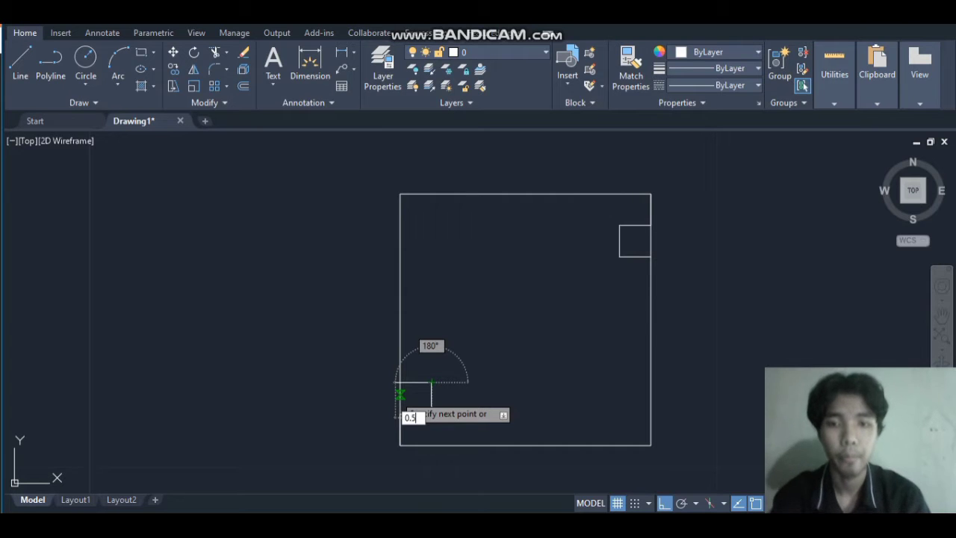
key("Return")
key("Escape")
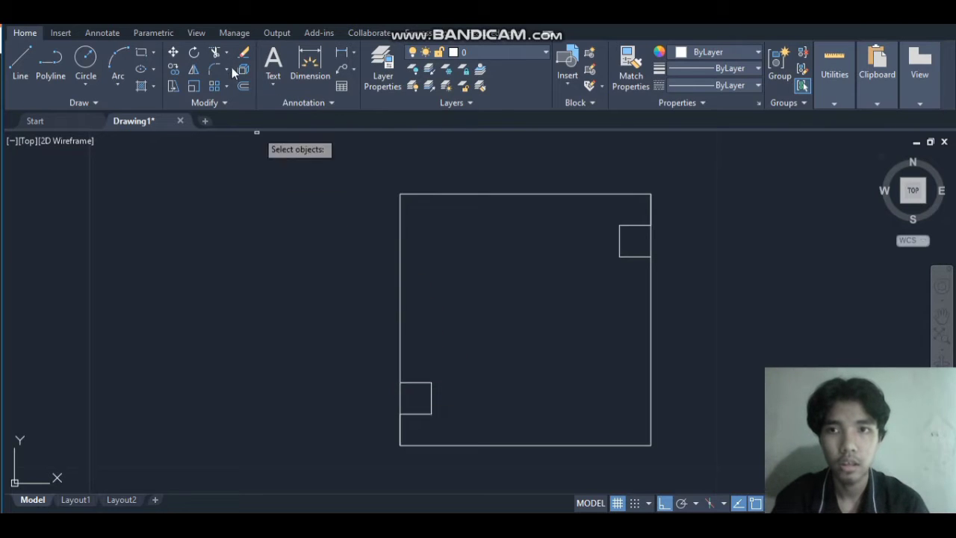
- Trim the segments of the plate's left and right edges that close off the two notches
left_click(216, 53)
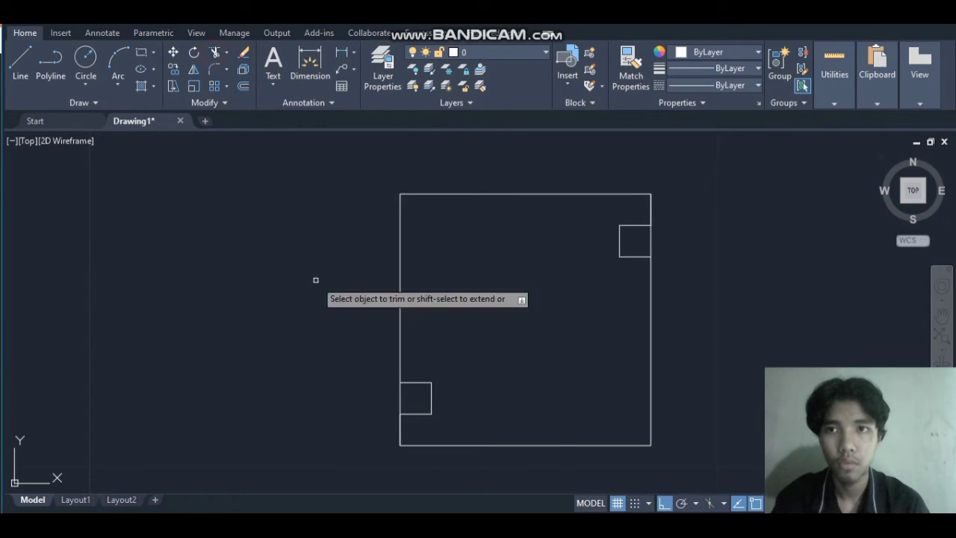
left_click(400, 404)
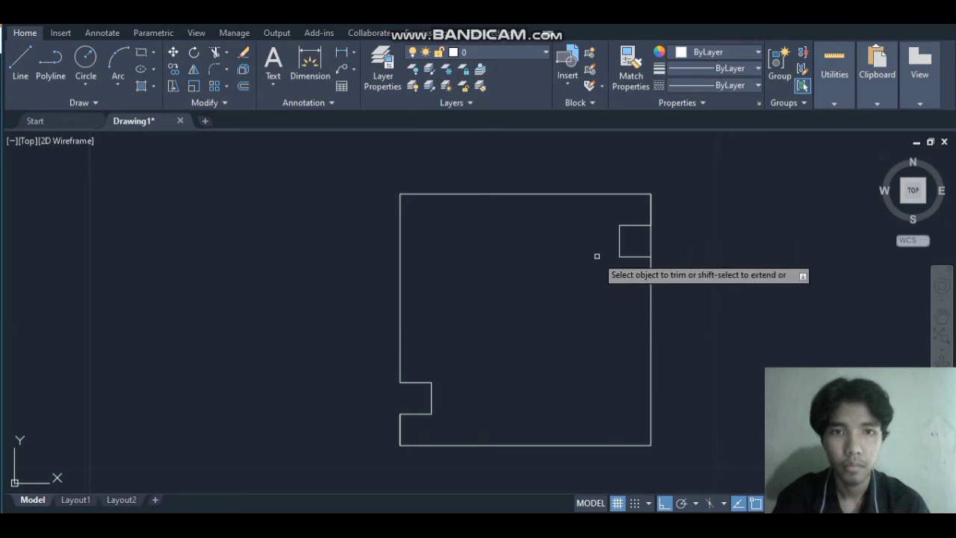
left_click(652, 242)
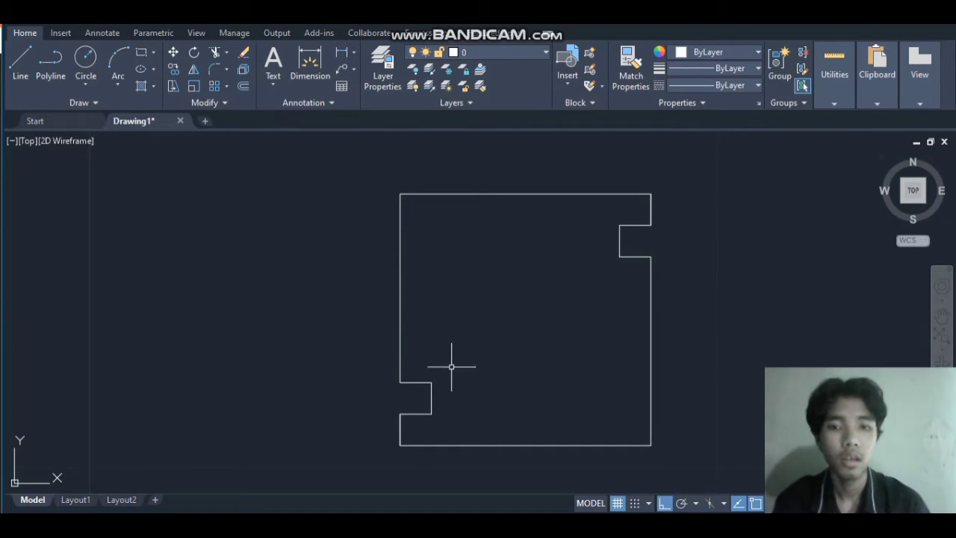
- Check the hole spacing in the browser's reference drawing and draw a 3 line rightward from the left notch's lower inner corner in AutoCAD
key("alt+Tab")
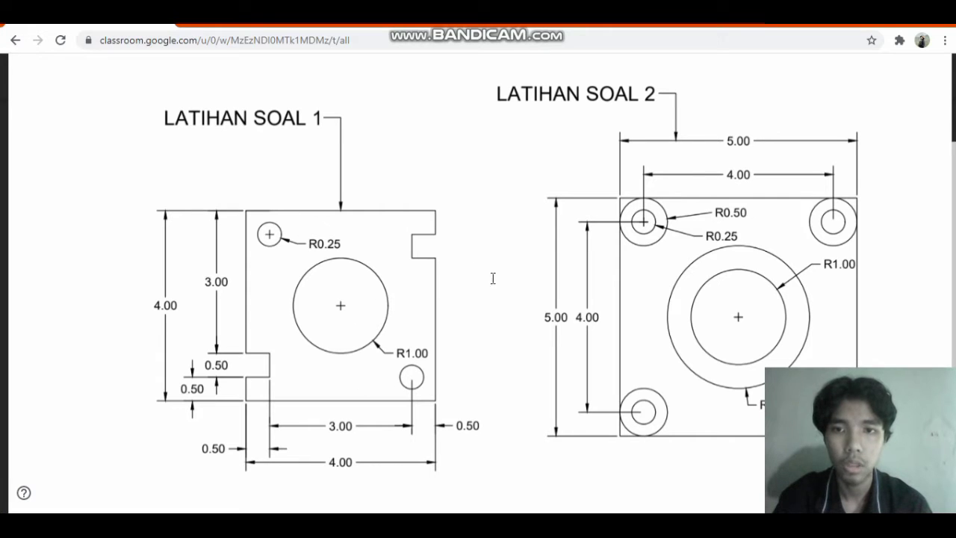
key("alt+Tab")
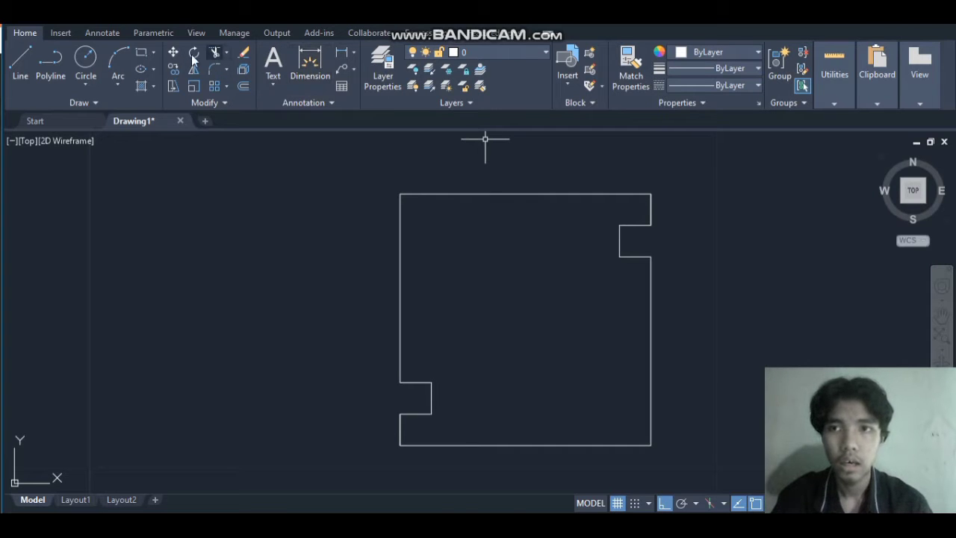
type("l")
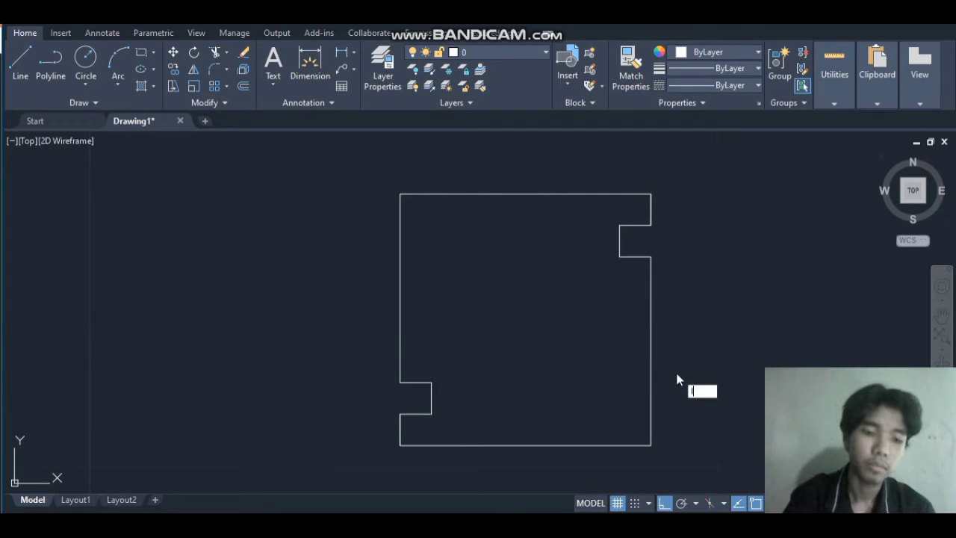
key("Return")
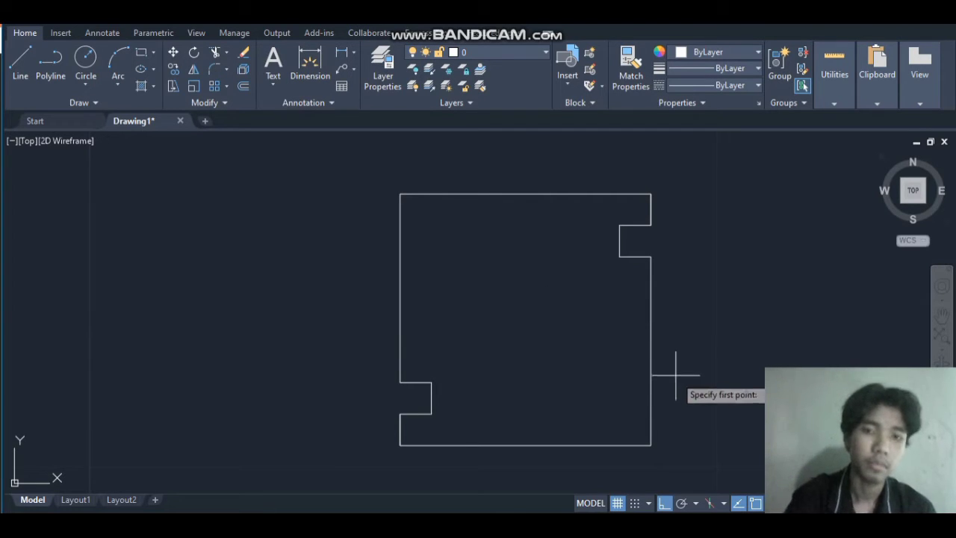
left_click(432, 414)
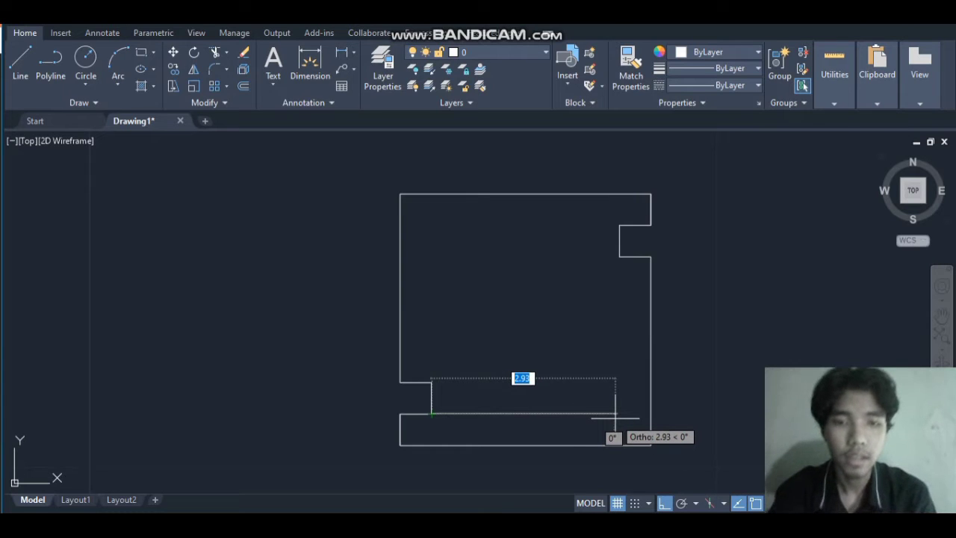
type("3")
key("Return")
key("Return")
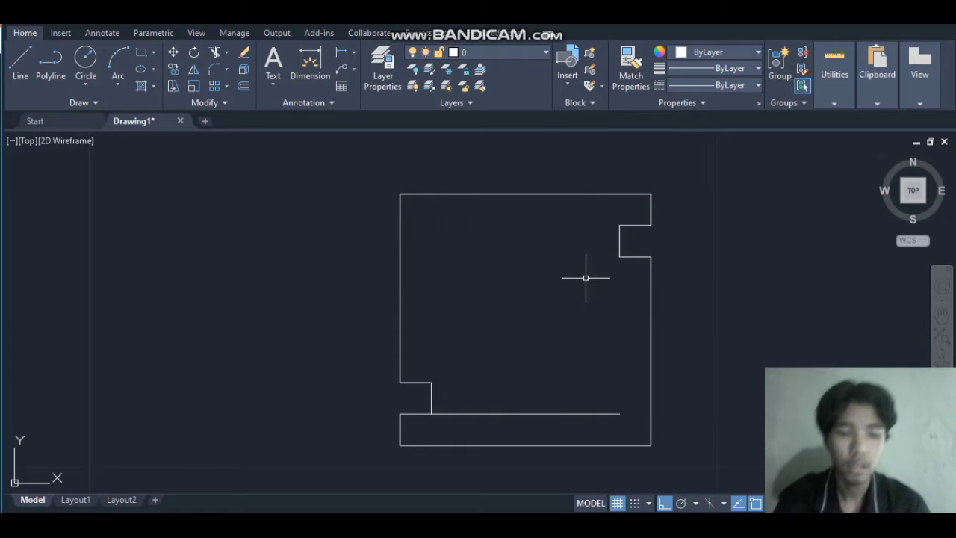
- Draw a horizontal 3 line leftward from the right notch's upper inner corner
type("l")
key("Return")
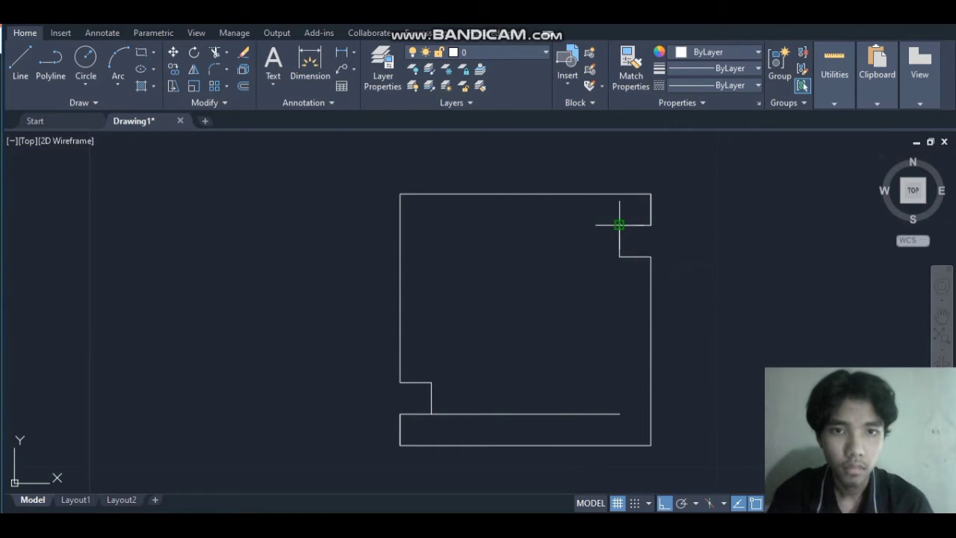
left_click(619, 224)
type("3")
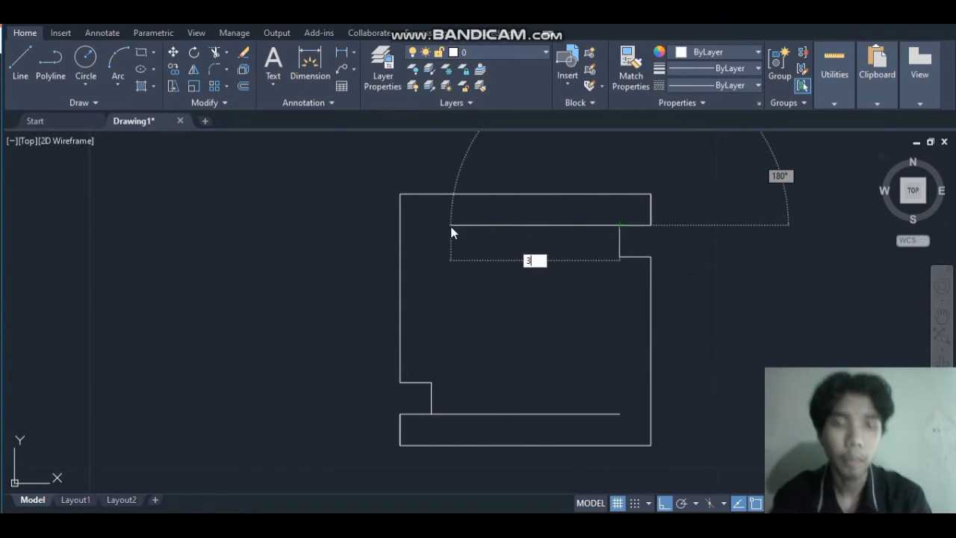
key("Return")
key("Escape")
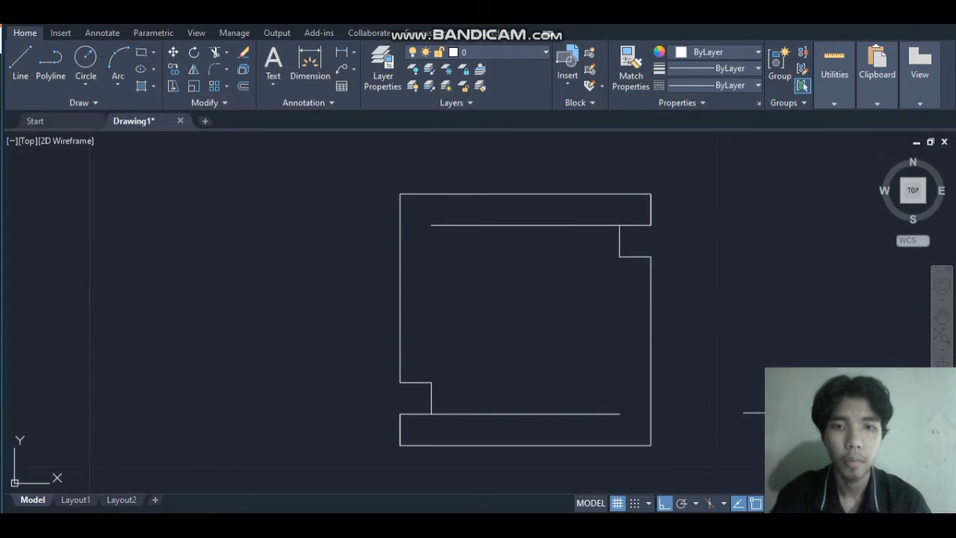
- Draw a 2 line left along the top edge from the top-right corner and a connected 2 line down to the plate's centre
key("Return")
left_click(649, 194)
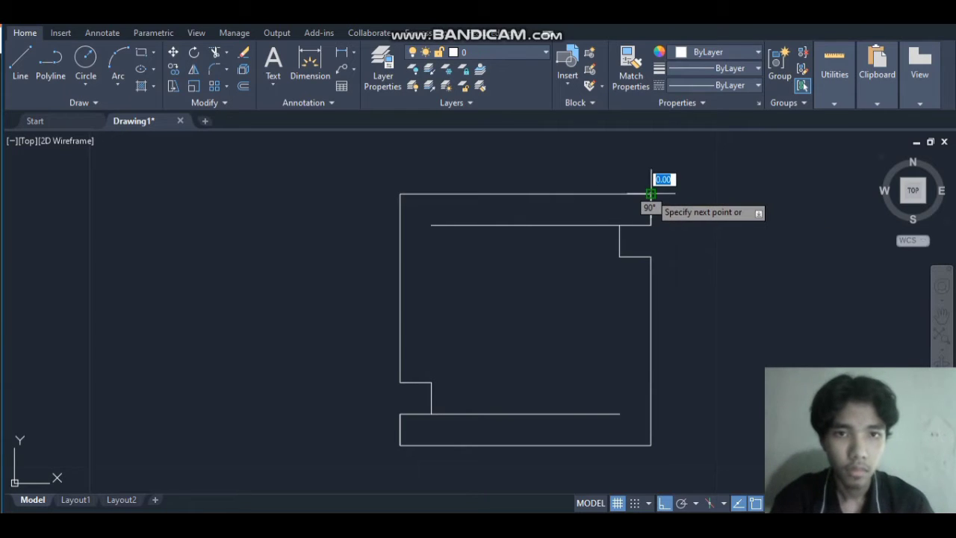
left_click(526, 192)
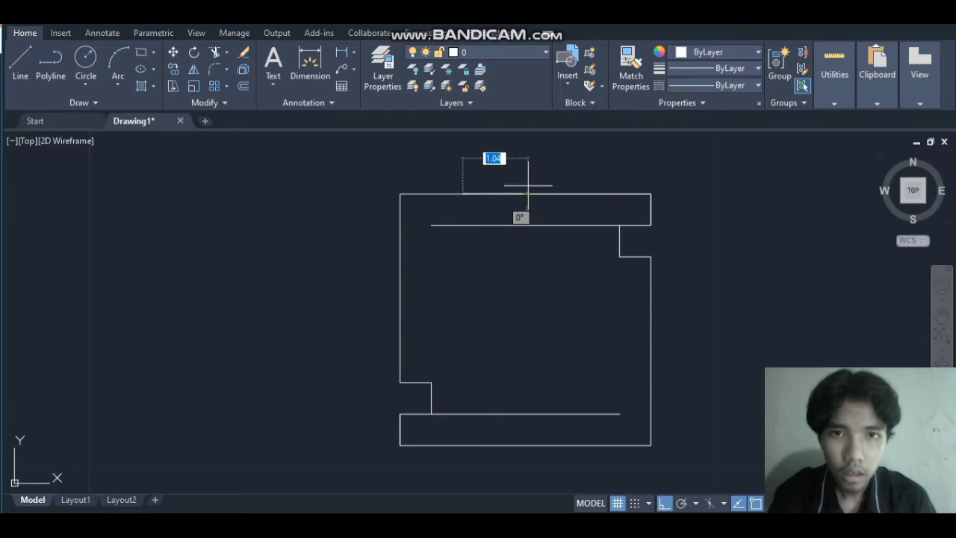
left_click(650, 193)
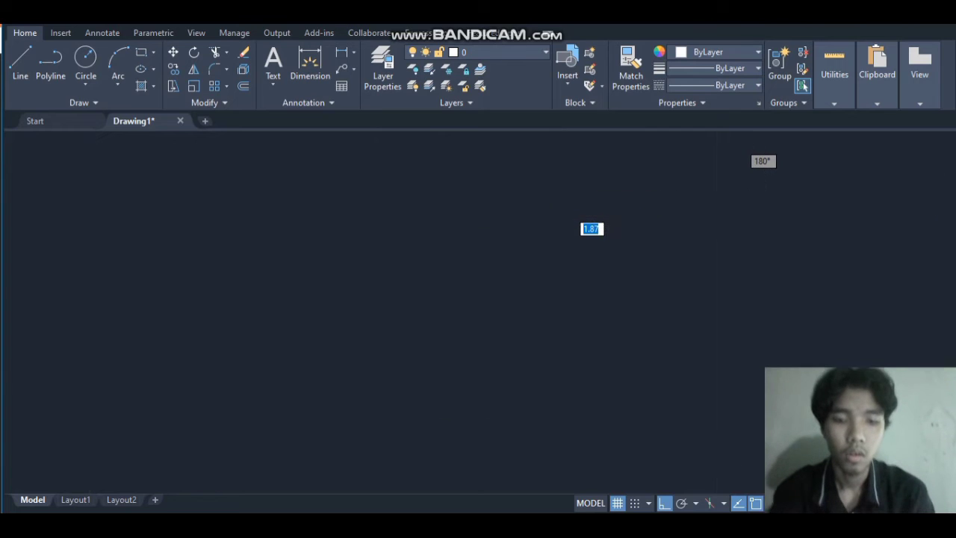
type("2")
key("Return")
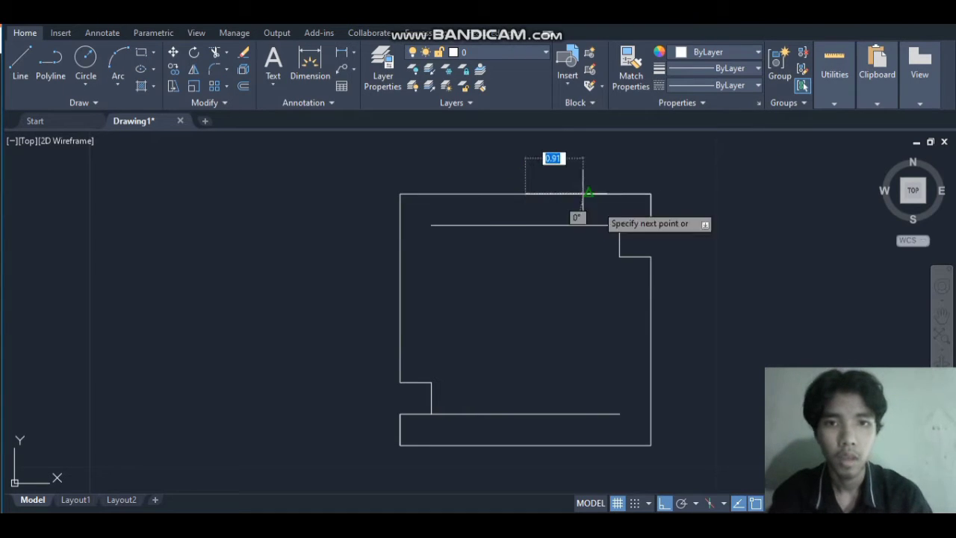
type("2")
key("Return")
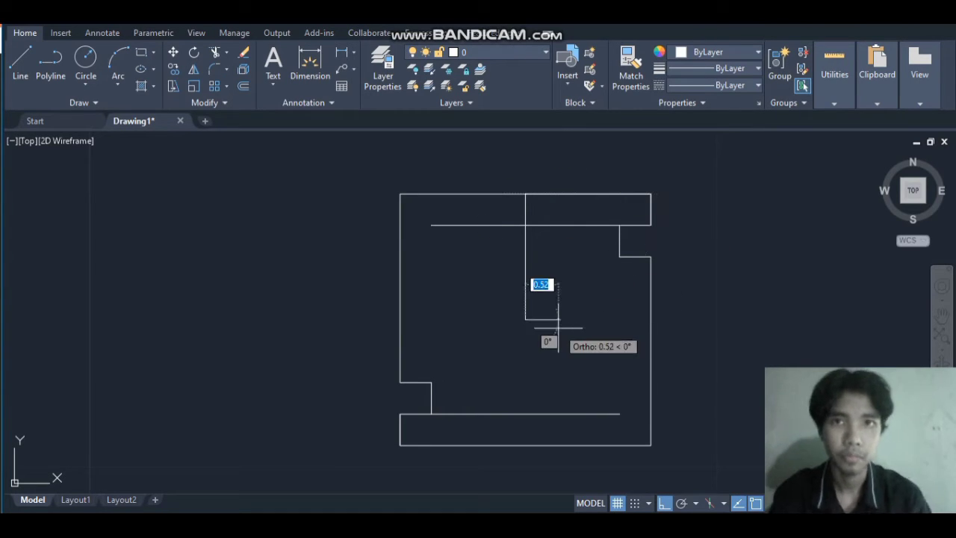
key("Escape")
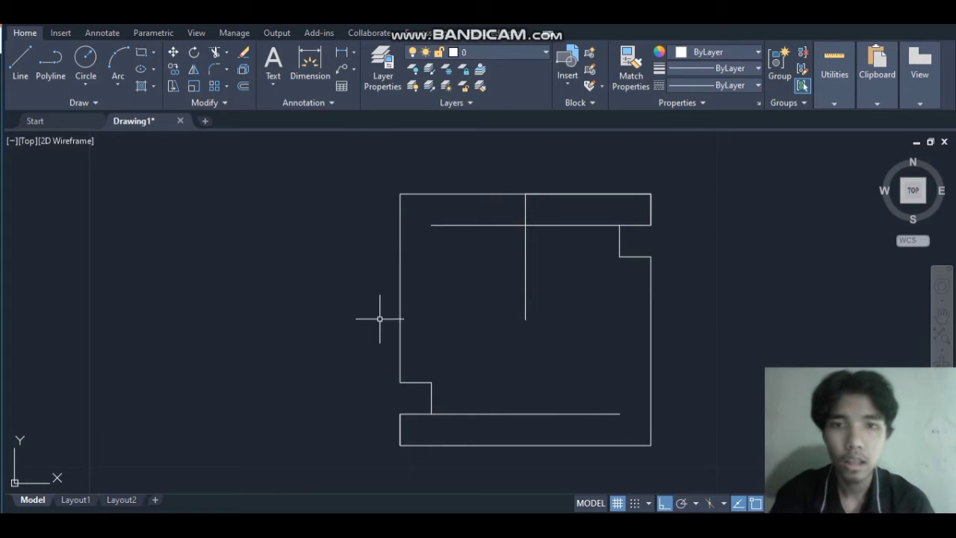
- Draw a 0.25 radius circle centred on the upper construction line's left end, checking the radius in the browser's reference drawing
left_click(88, 85)
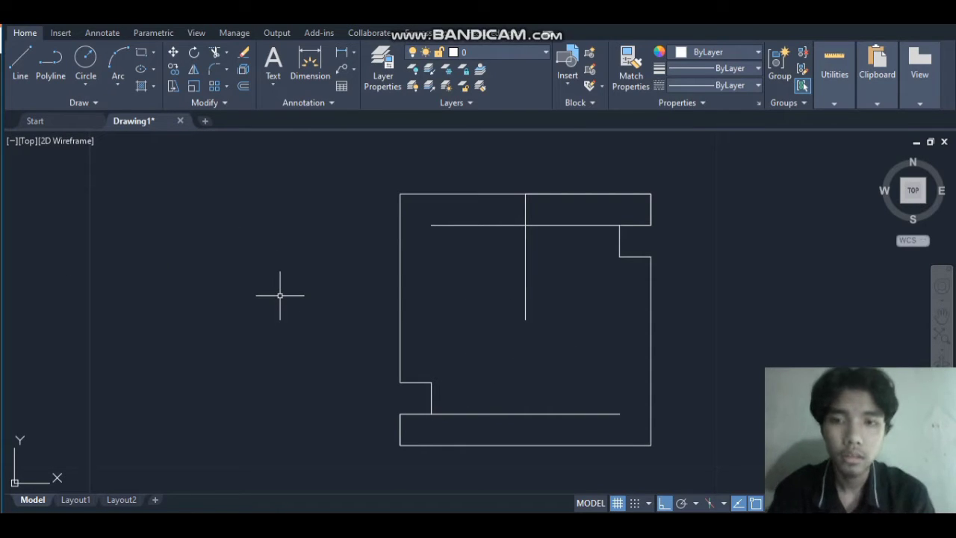
type("c")
key("Return")
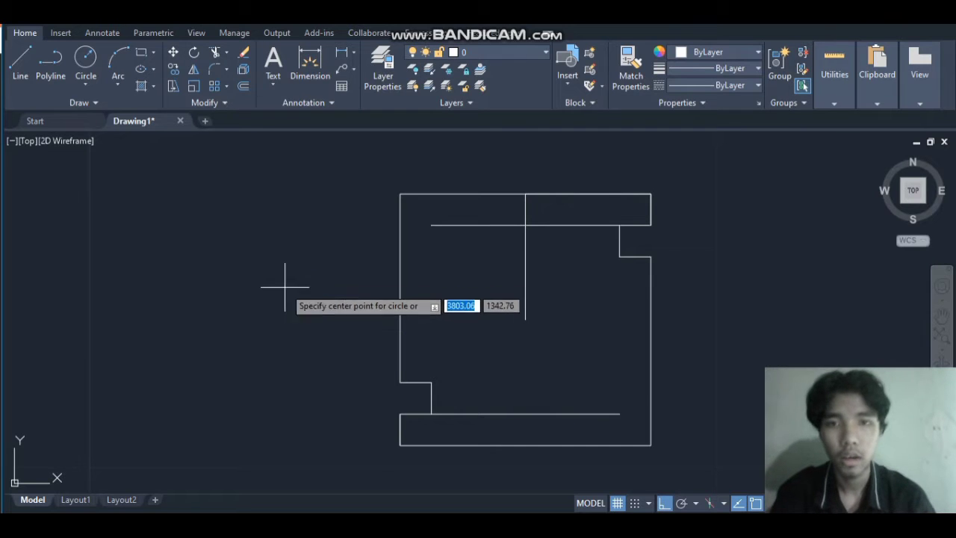
left_click(432, 224)
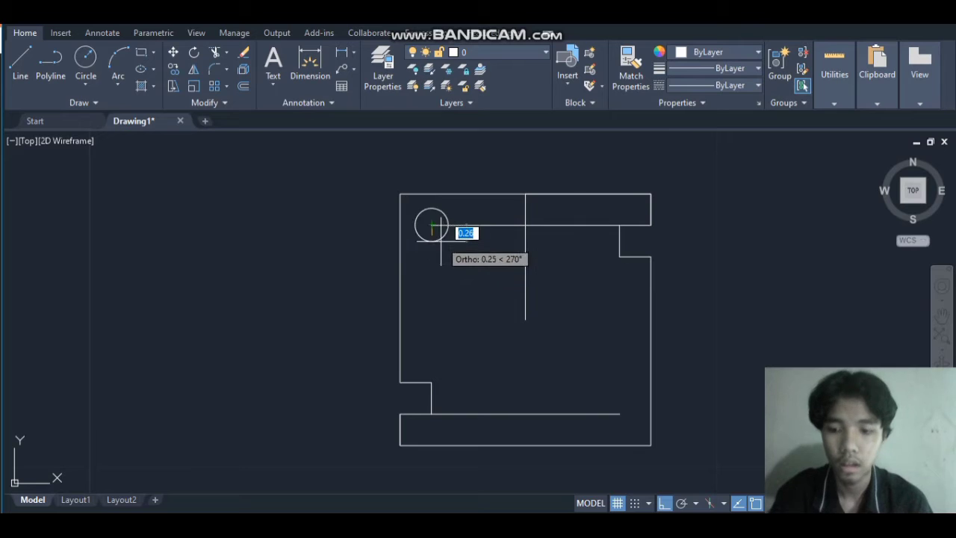
key("alt+Tab")
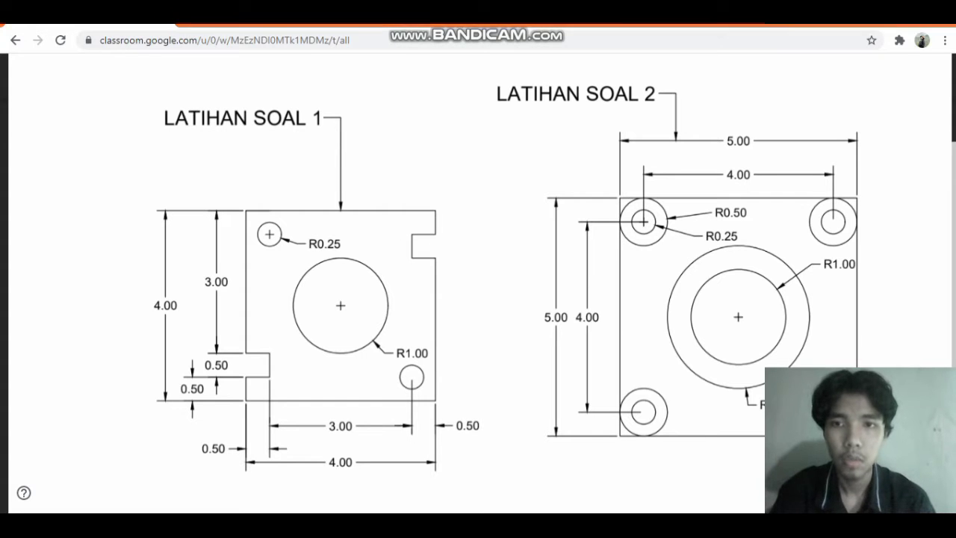
key("alt+Tab")
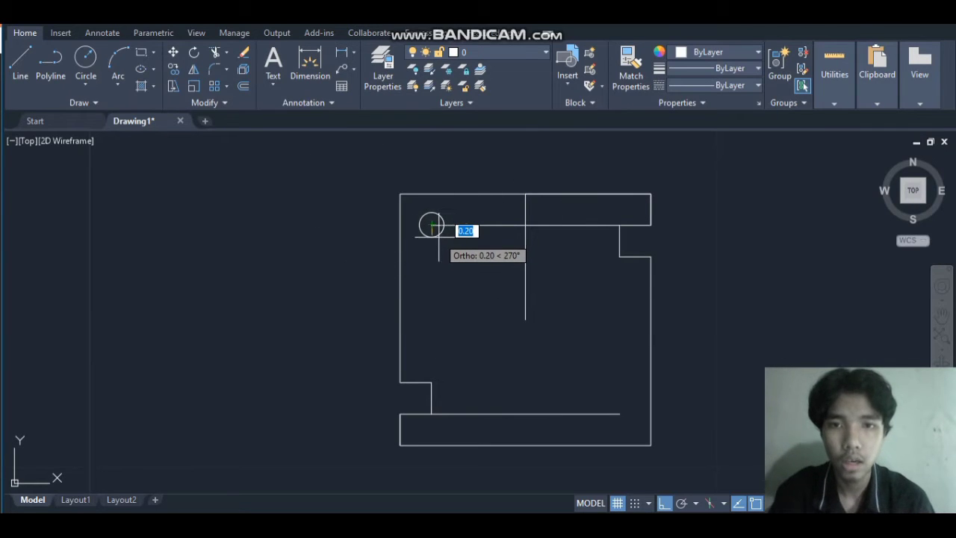
type("0.2")
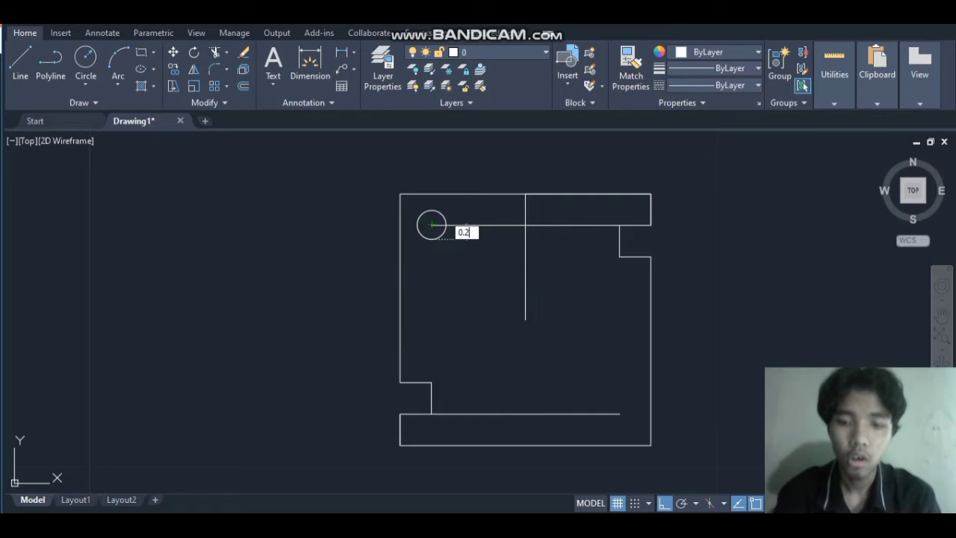
key("Return")
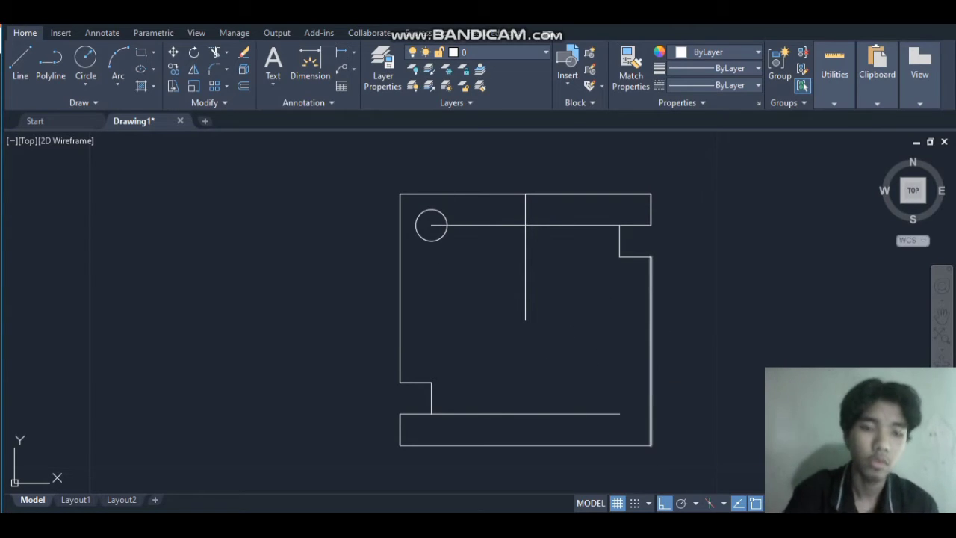
- Draw another circle with radius 0.25 centred on the right end of the lower construction line
key("Return")
left_click(619, 413)
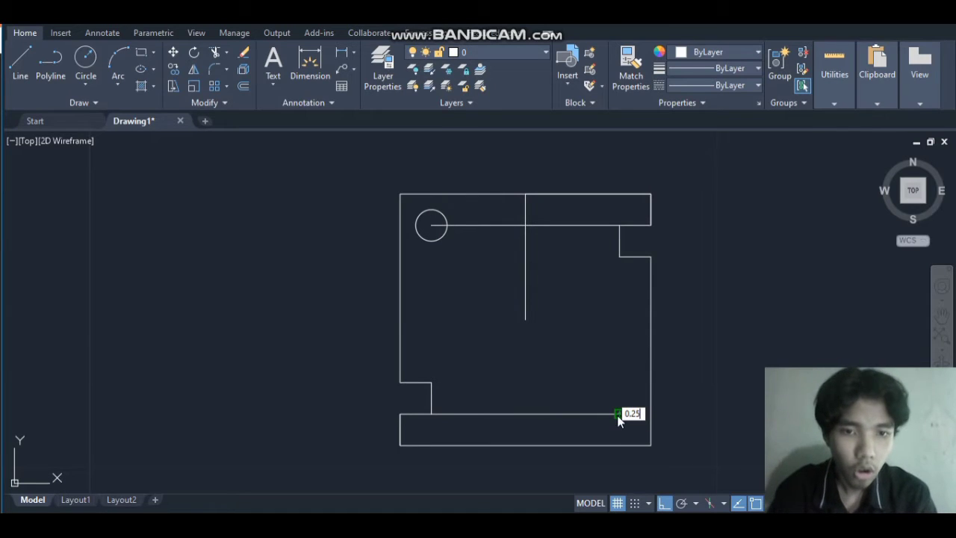
key("Return")
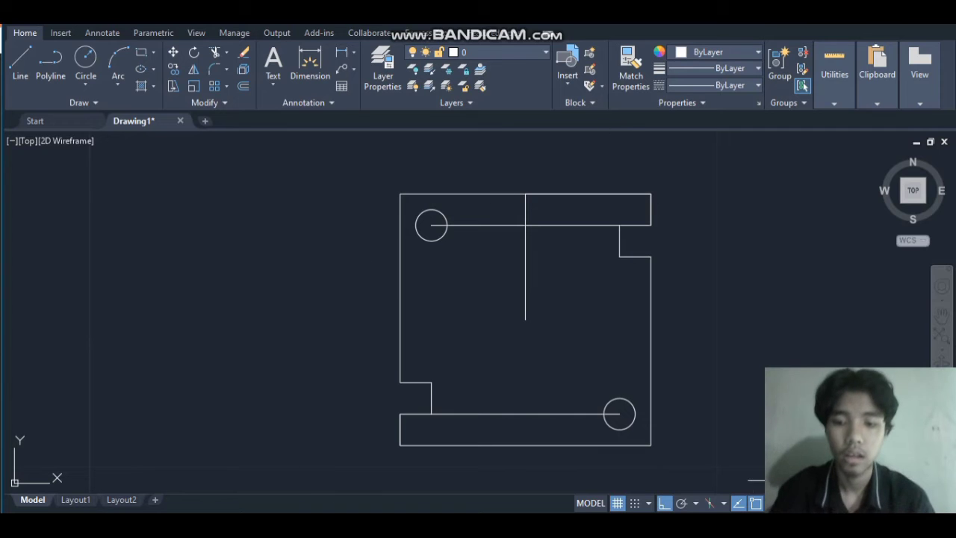
- Check the central hole in the browser's reference drawing and draw a radius 1 circle at the lower end of the vertical construction line
key("alt+Tab")
key("alt+Tab")
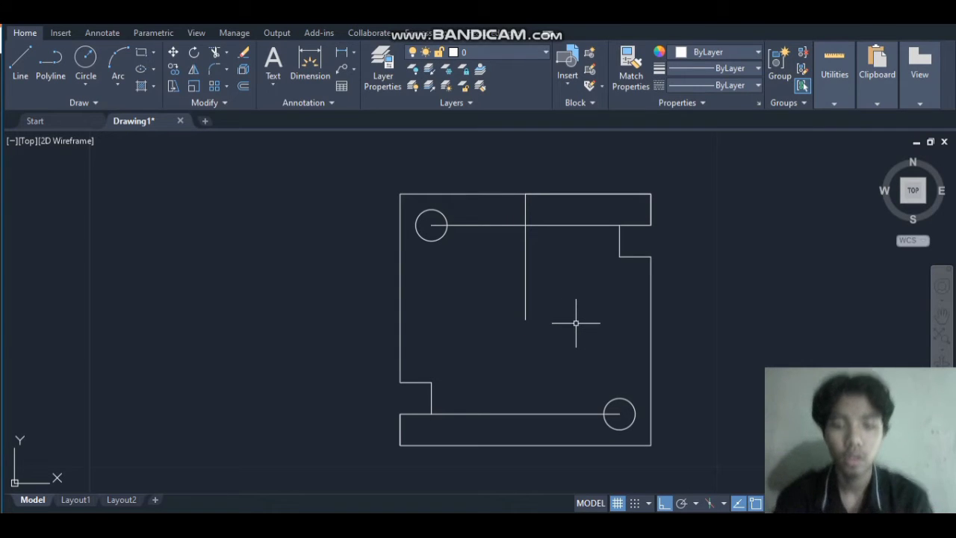
type("c")
key("Return")
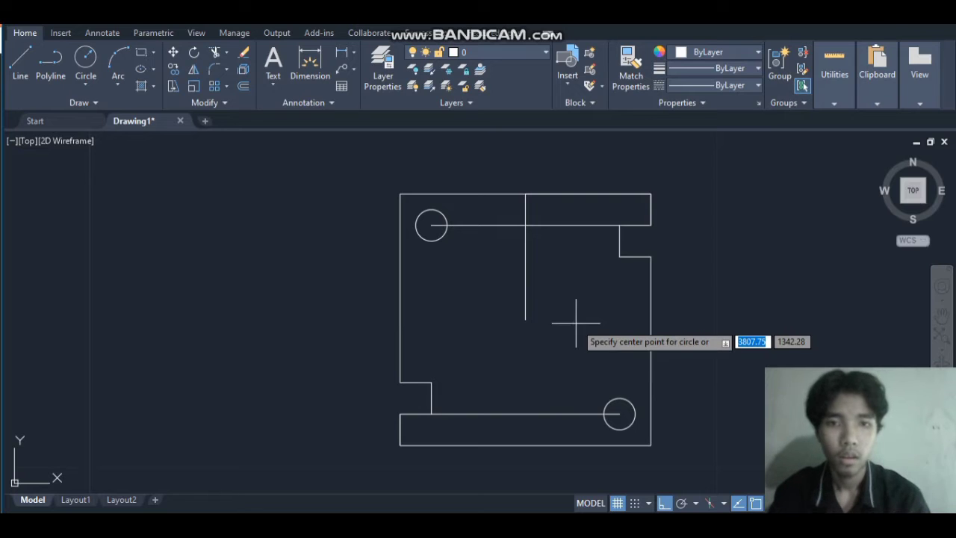
left_click(525, 319)
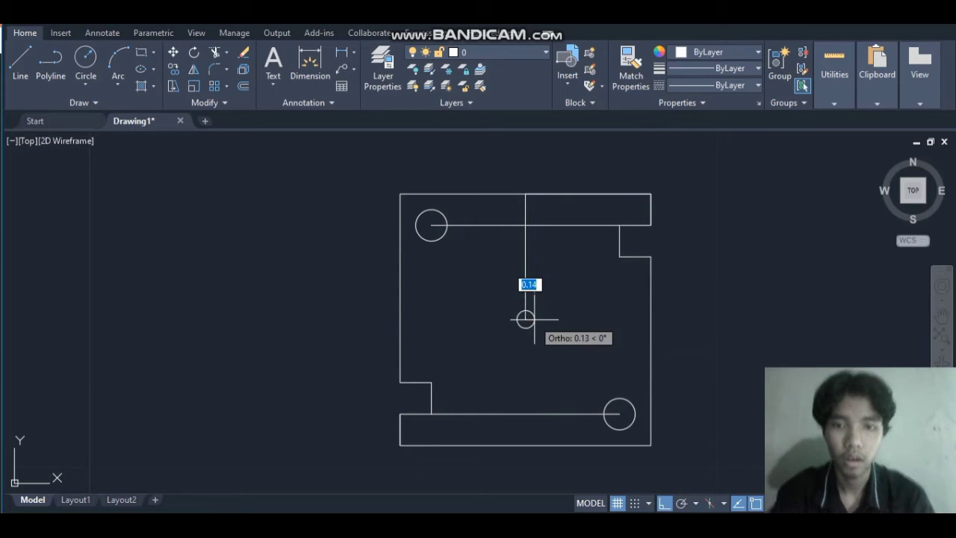
type("1")
key("Return")
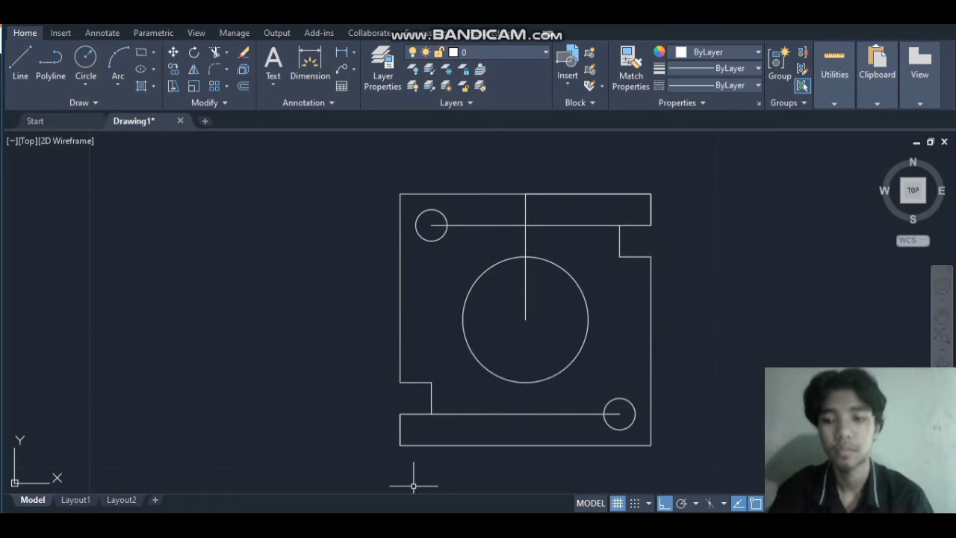
- Erase the two horizontal construction lines and the vertical one running to the plate's centre
left_click(244, 54)
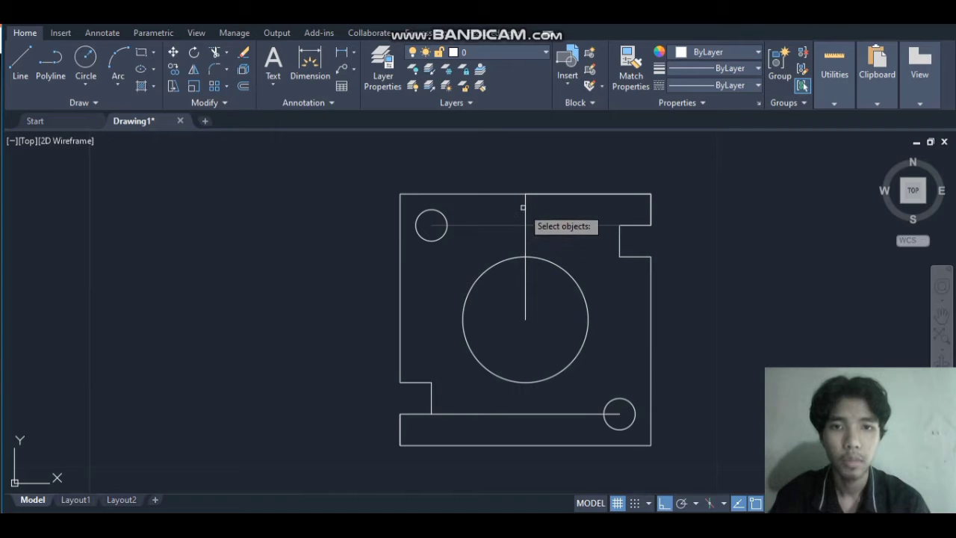
left_click(456, 413)
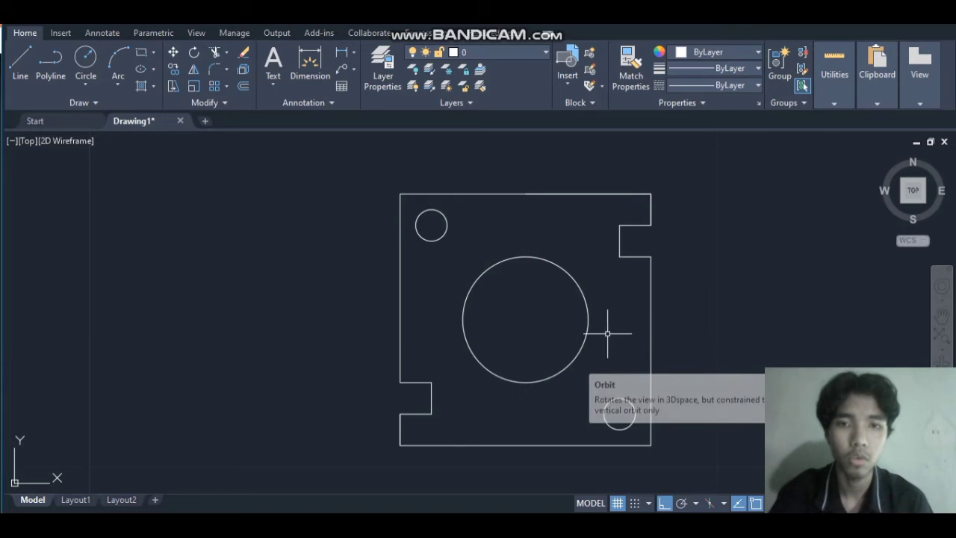
- Dimension the plate's overall width between its two bottom corners, placing the dimension line below the bottom edge
scroll(743, 299, "down", 2)
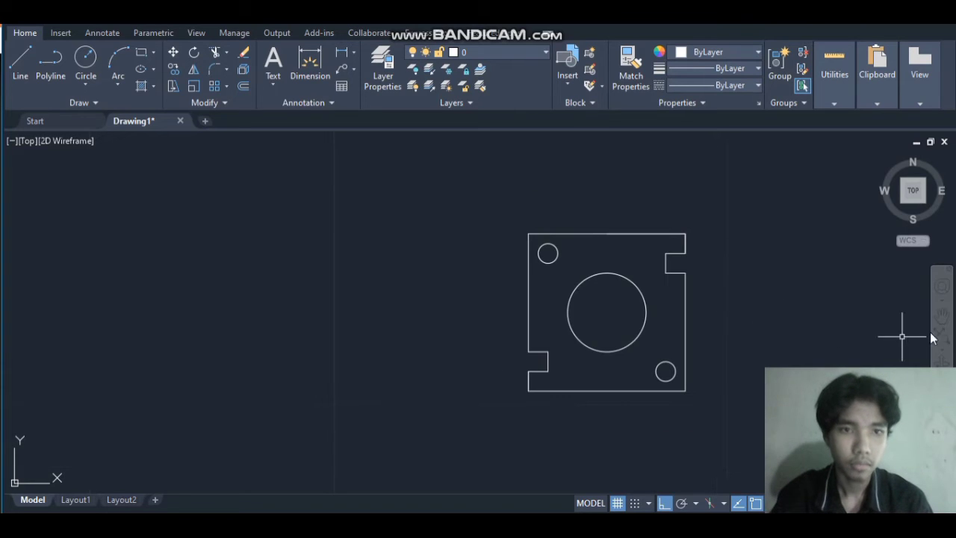
left_click(941, 324)
left_click_drag(796, 305, 739, 305)
key("Escape")
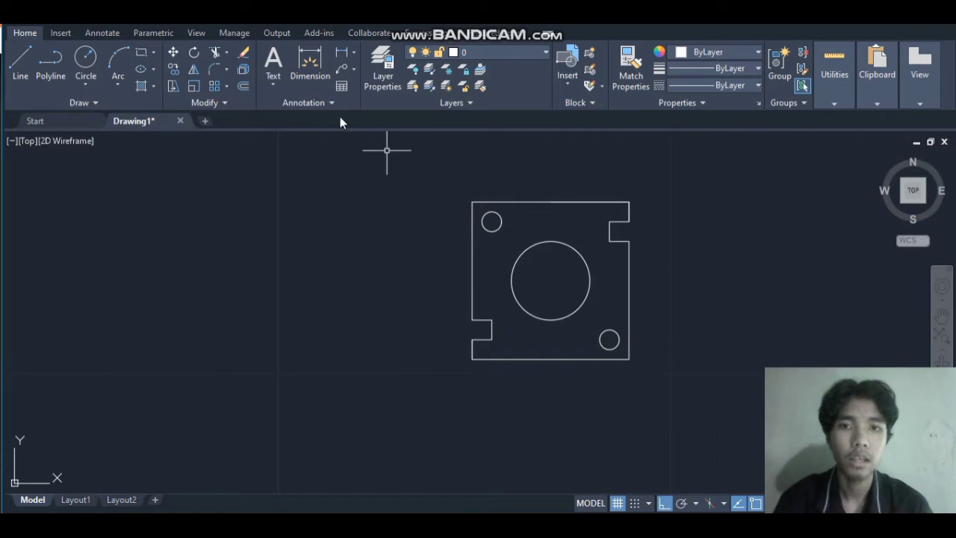
left_click(322, 66)
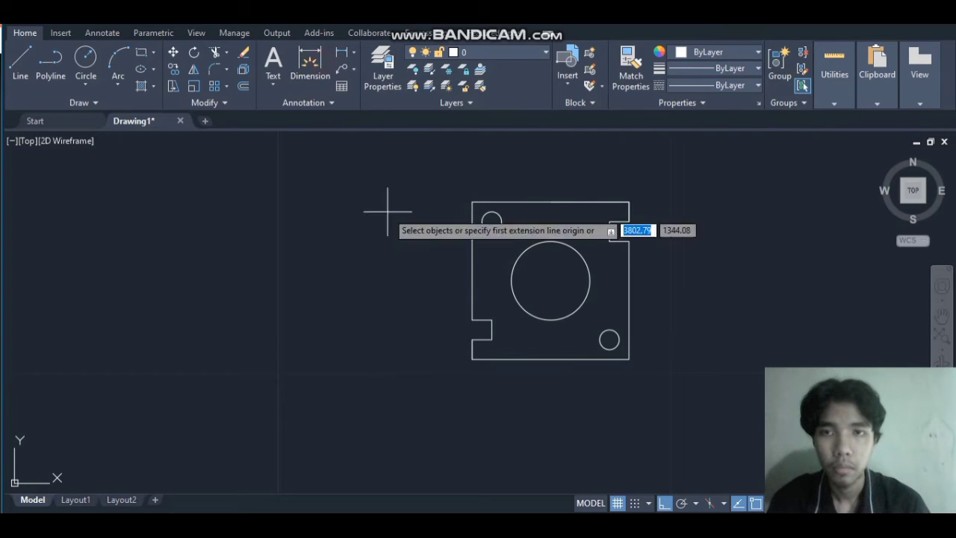
left_click(472, 359)
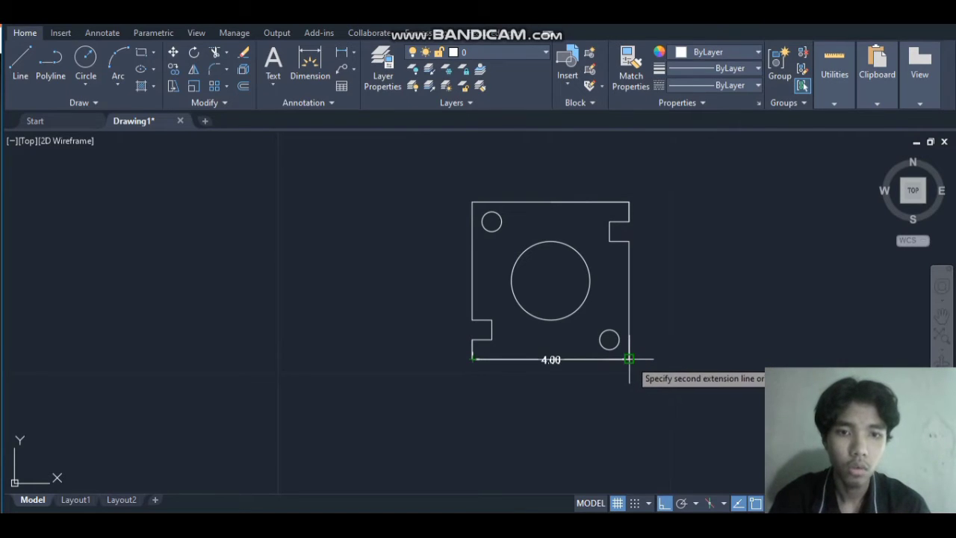
left_click(637, 402)
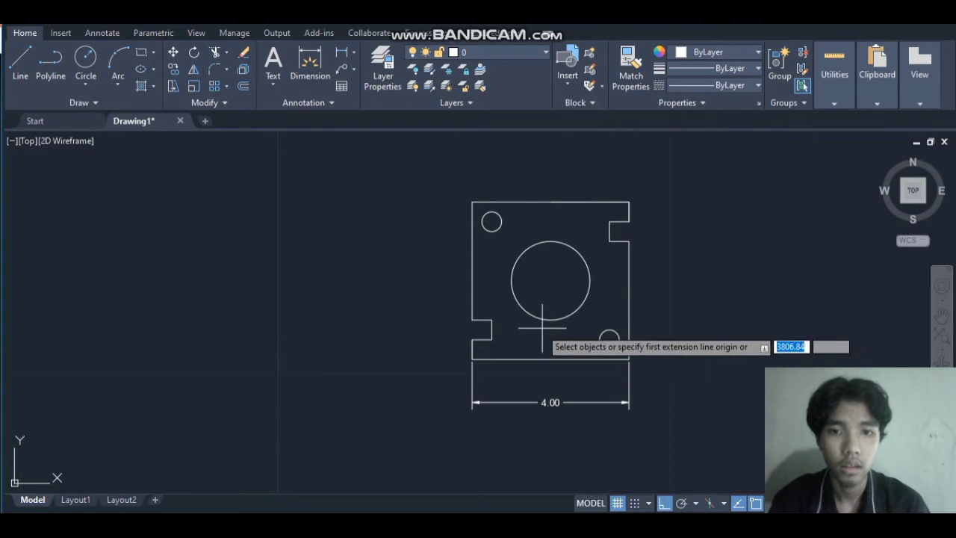
- Dimension horizontally from the left notch's lower inner corner to the lower-right hole's centre, and from that centre to the plate's right edge
left_click(491, 337)
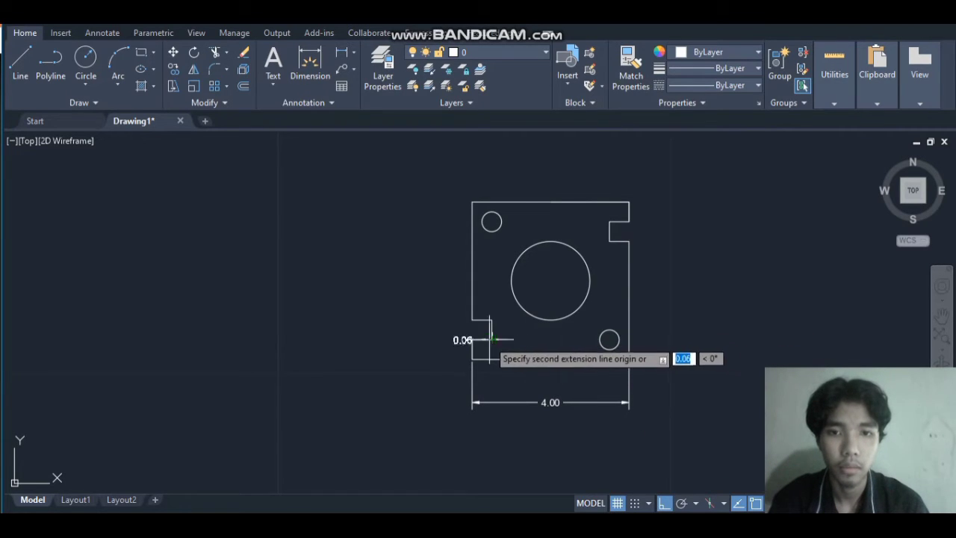
left_click(609, 340)
left_click(606, 382)
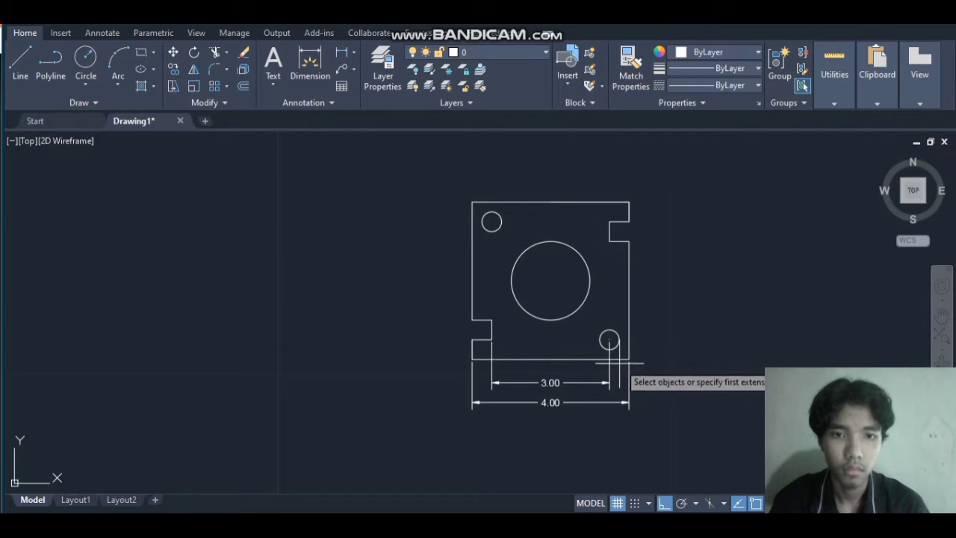
left_click(609, 340)
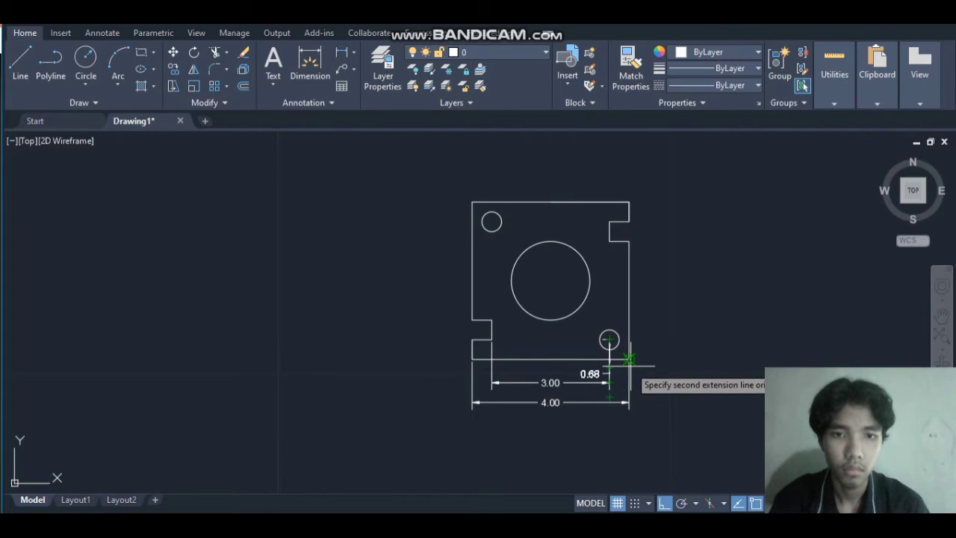
left_click(631, 356)
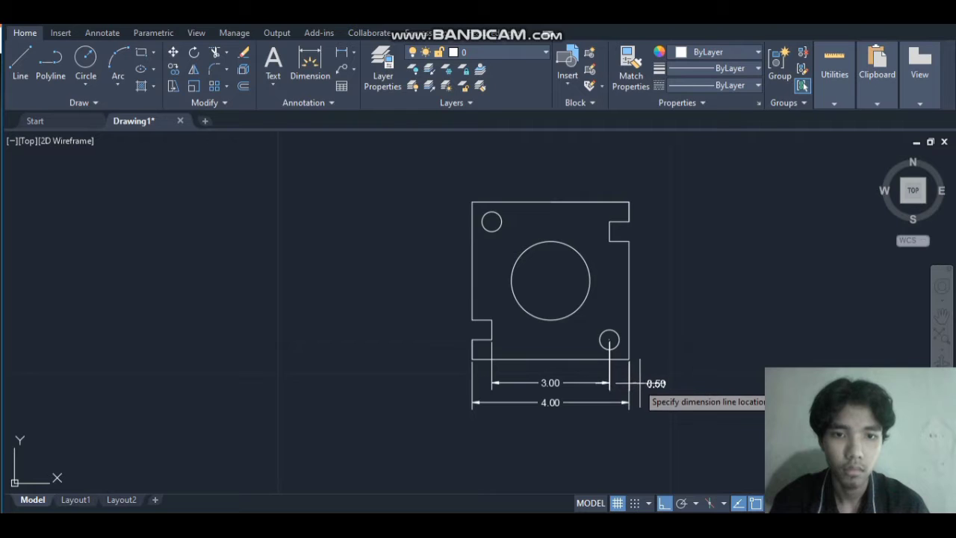
left_click(634, 382)
- Dimension the plate's overall height between its bottom-left and top-left corners, placing the dimension line left of the plate
left_click(472, 360)
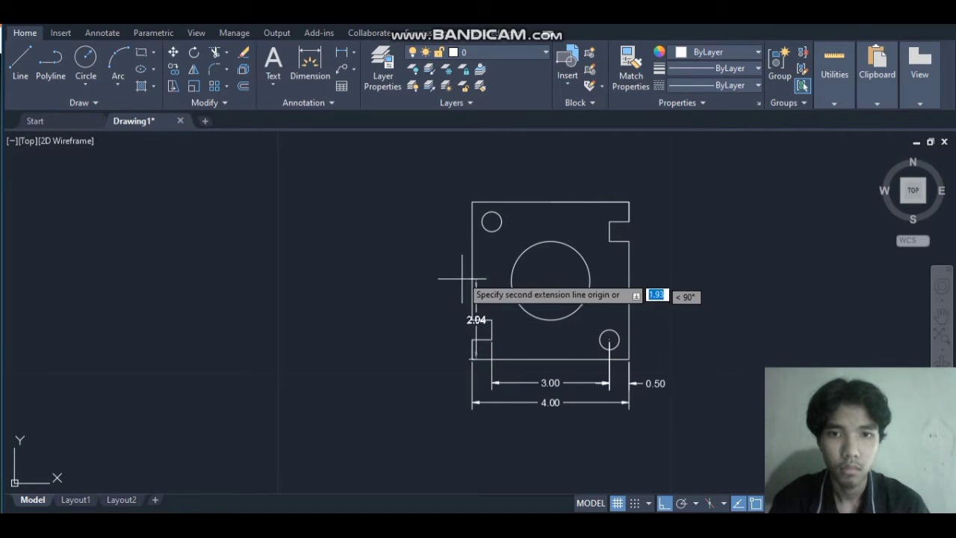
key("Escape")
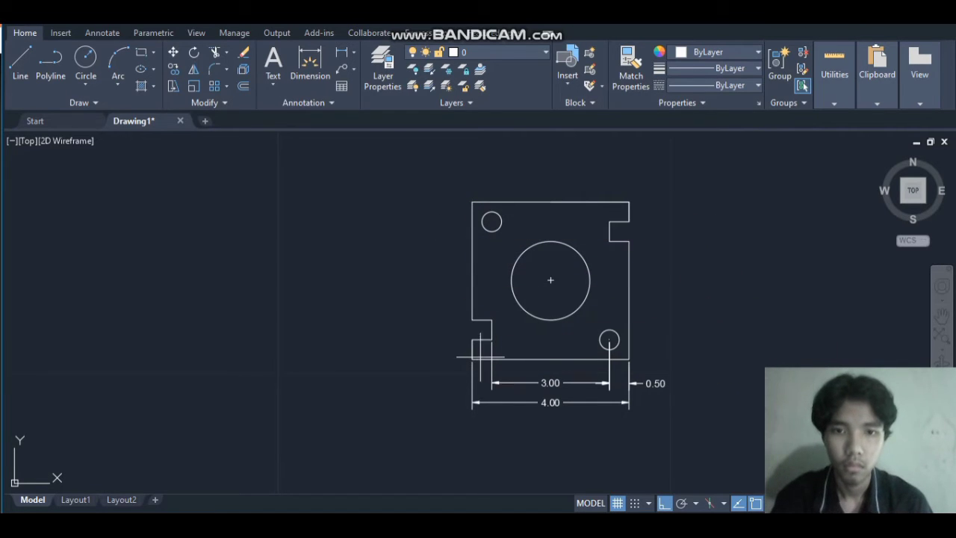
key("Return")
left_click(471, 359)
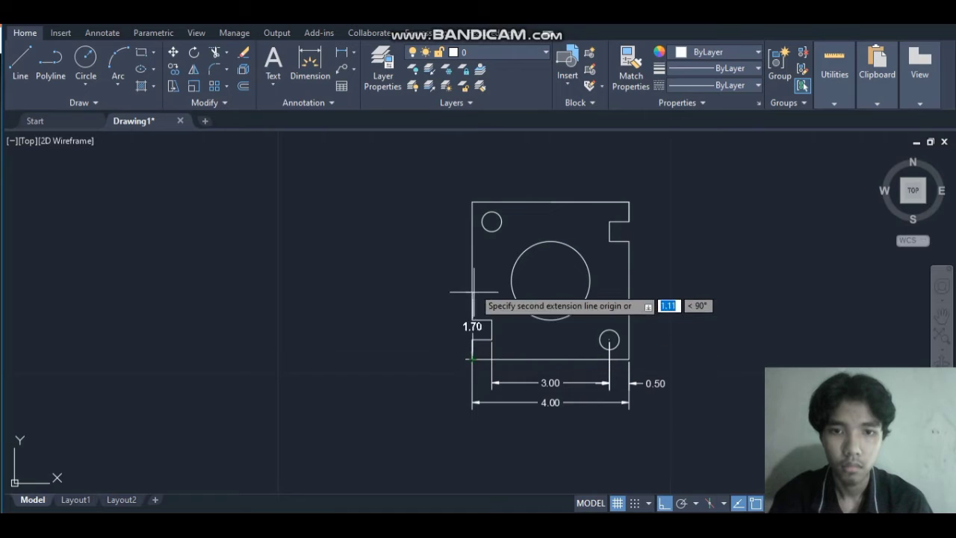
left_click(472, 202)
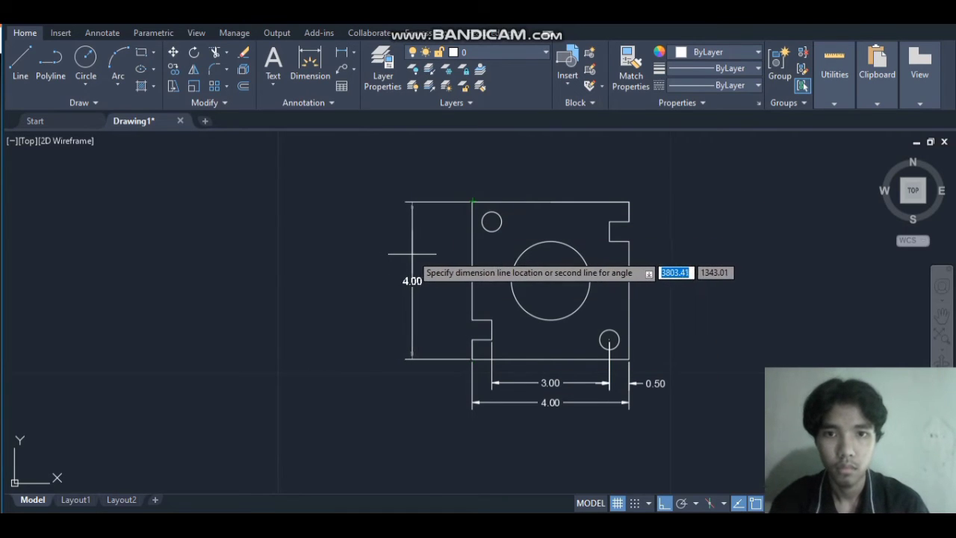
left_click(412, 255)
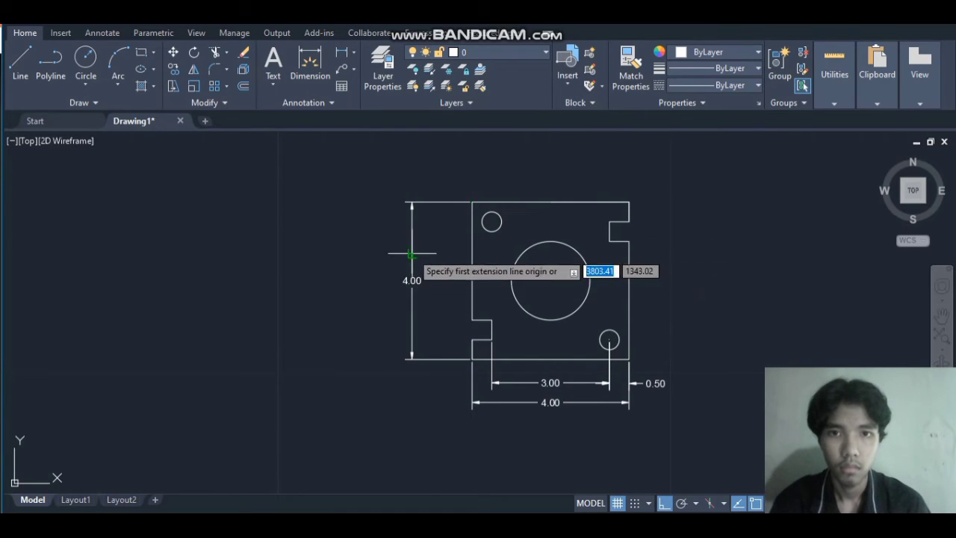
- Dimension vertically from the plate's top-left corner to the left notch's upper corner, between the plate and the overall height dimension
left_click(473, 202)
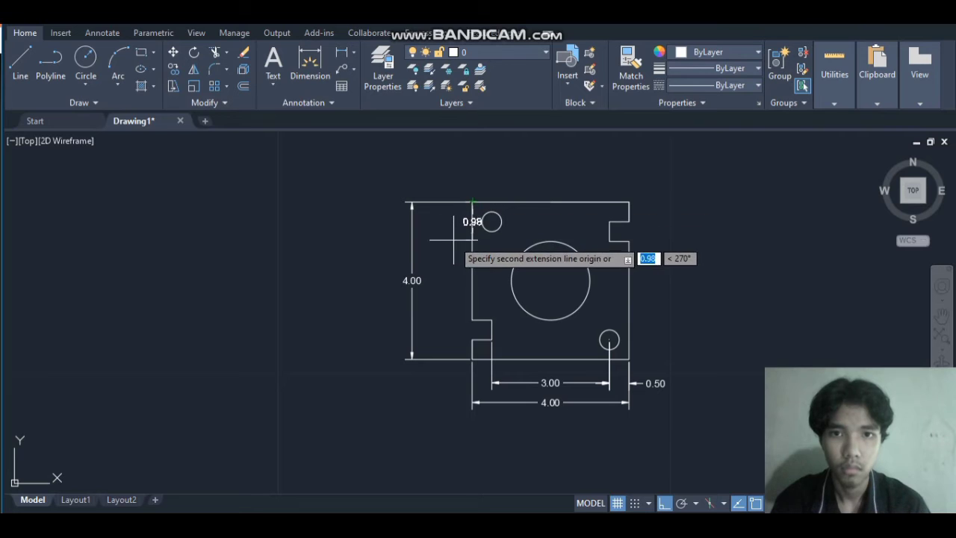
left_click(467, 321)
left_click(444, 325)
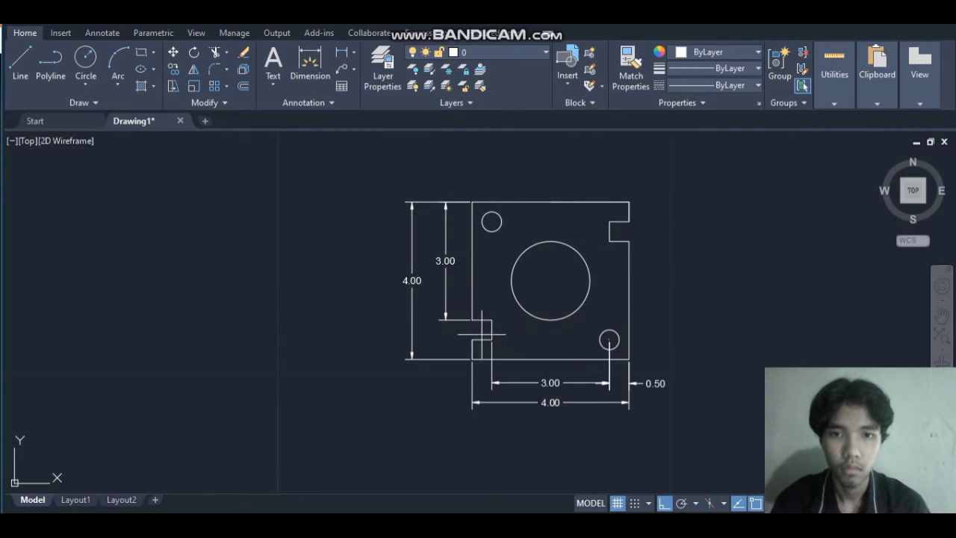
- Dimension the left notch's opening height and the short edge between the notch and the plate's bottom-left corner
left_click(473, 339)
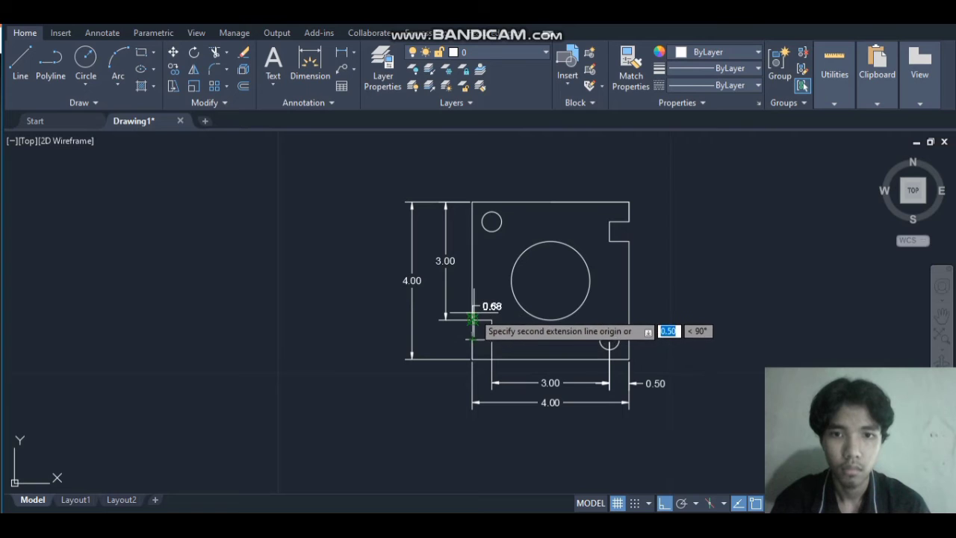
left_click(470, 319)
left_click(445, 322)
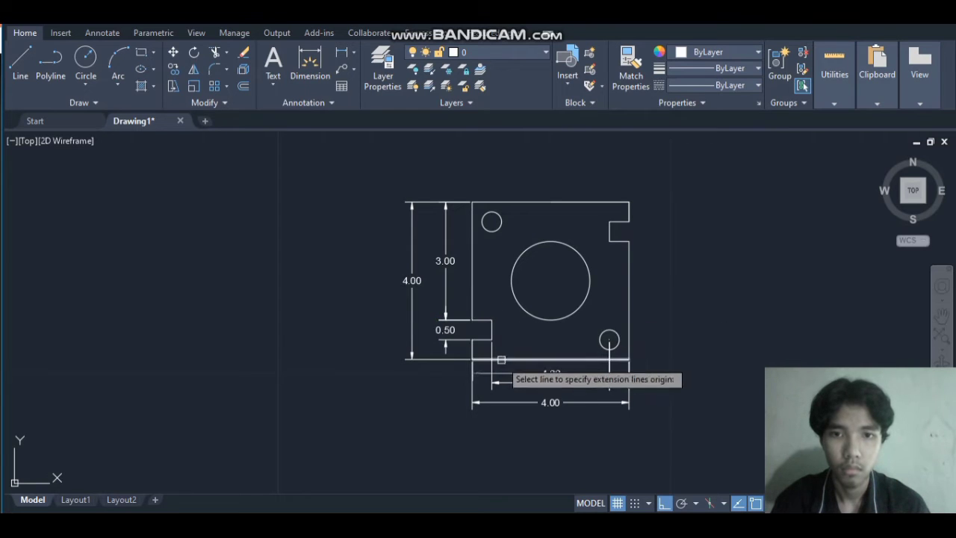
left_click(472, 359)
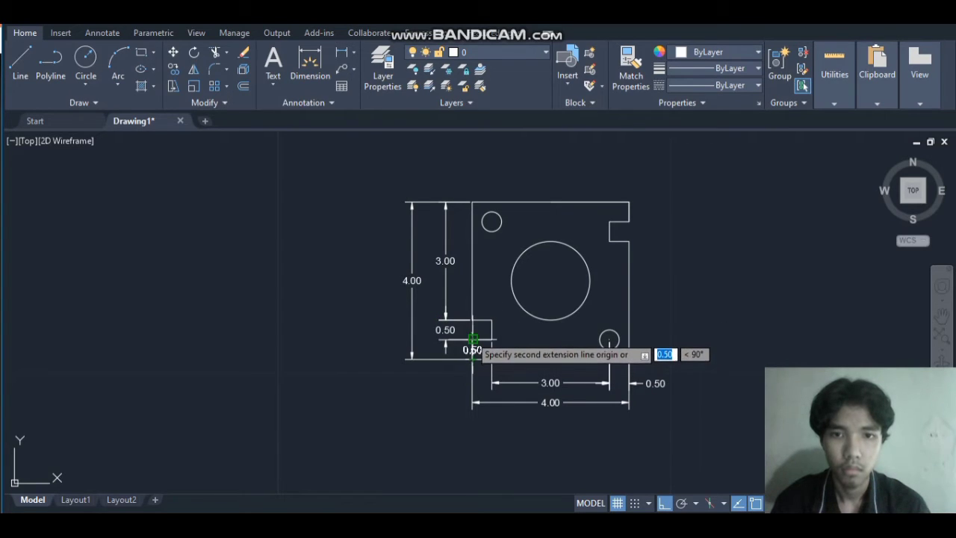
left_click(472, 341)
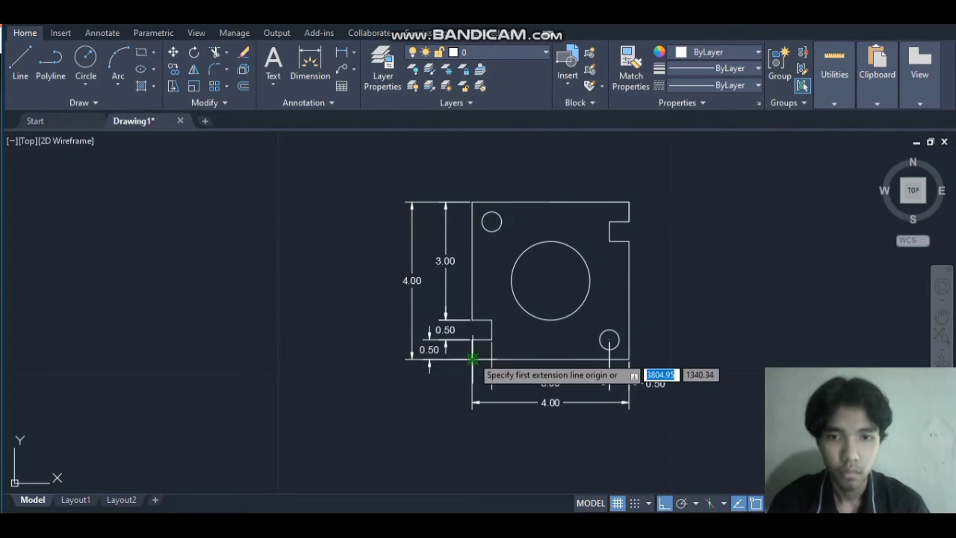
- Dimension the left notch's depth horizontally, placing the dimension below the plate in line with the 3.00 dimension
left_click(472, 359)
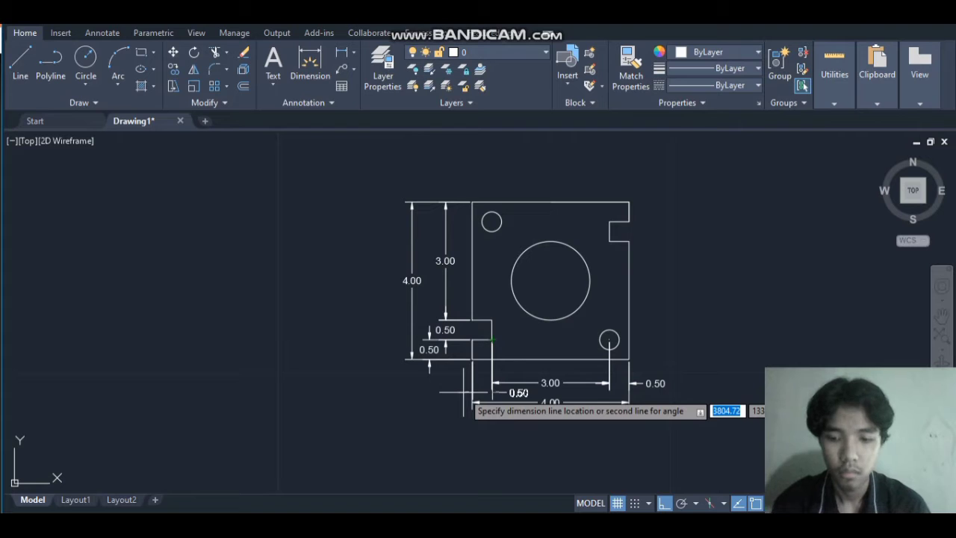
type("u")
key("Return")
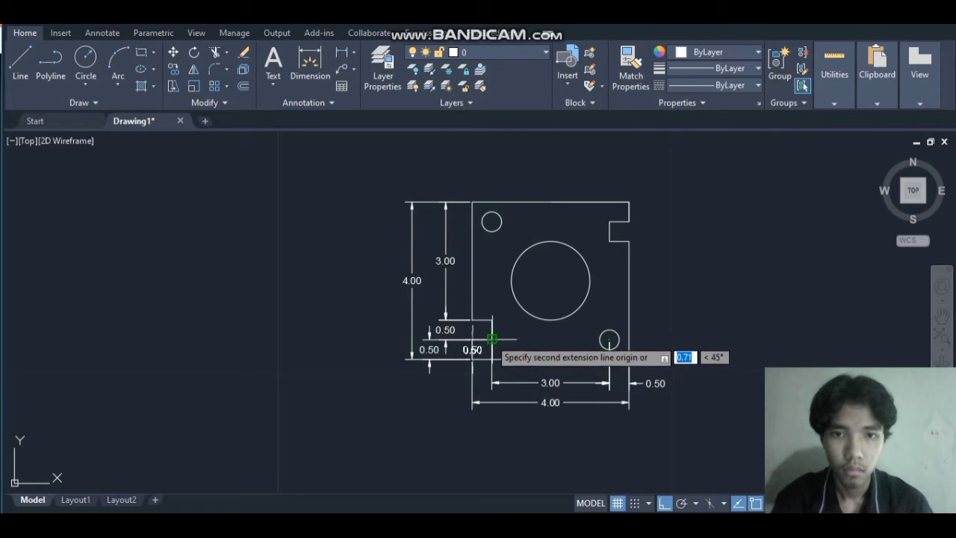
left_click(491, 338)
left_click(472, 339)
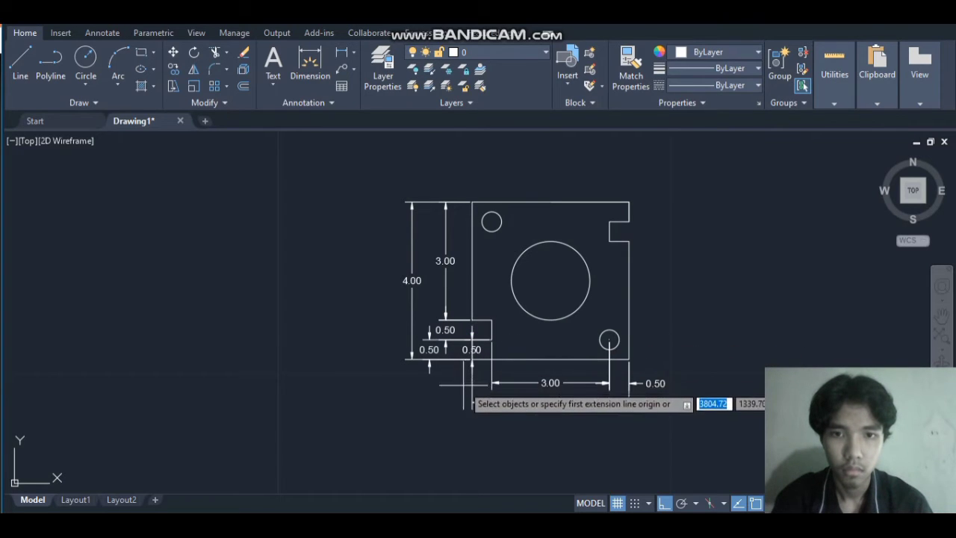
left_click(473, 334)
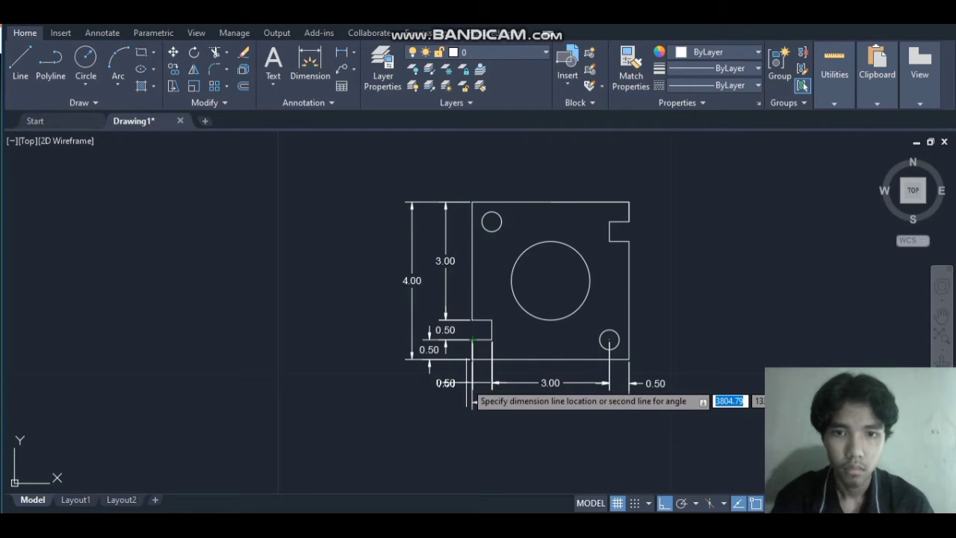
left_click(472, 401)
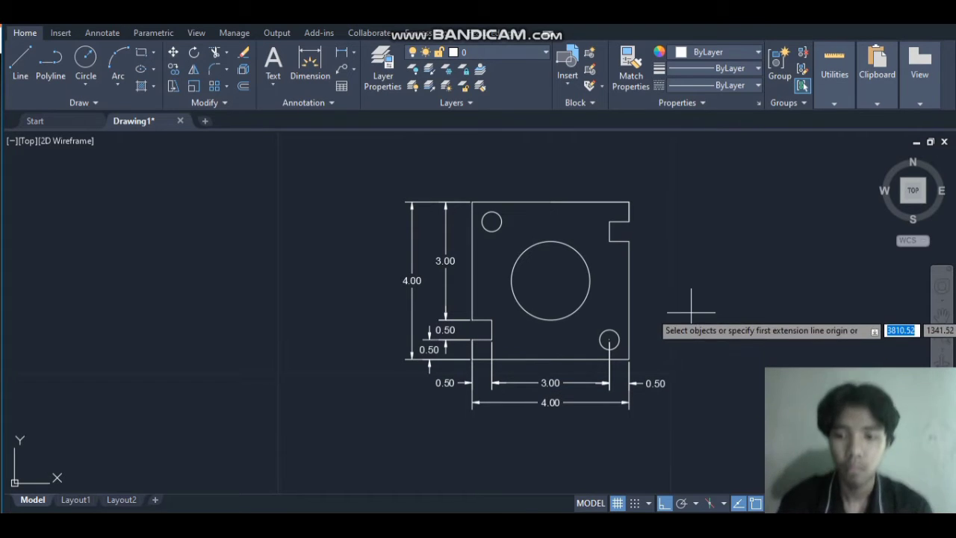
key("Escape")
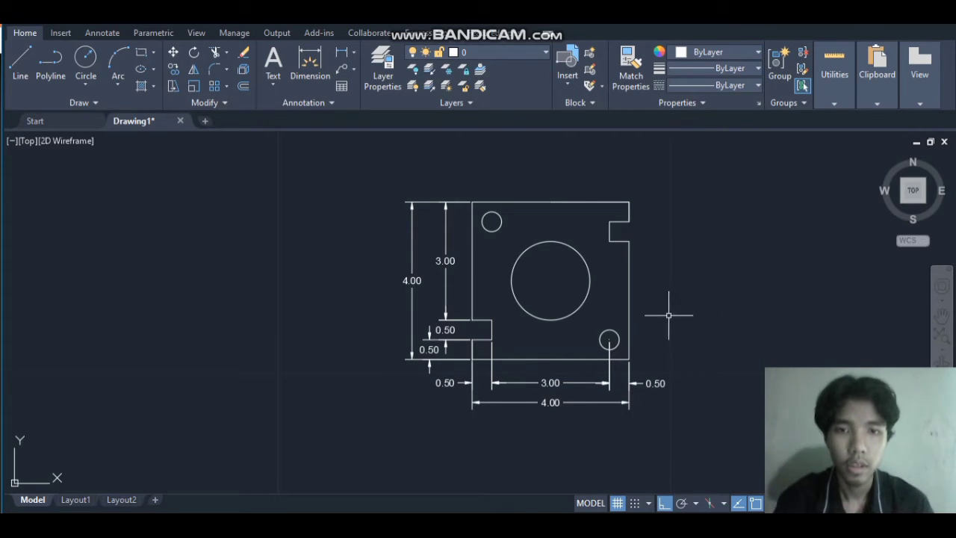
- Dimension the radii of the upper-left small hole and the large central hole, placing each label beside its circle
left_click(353, 53)
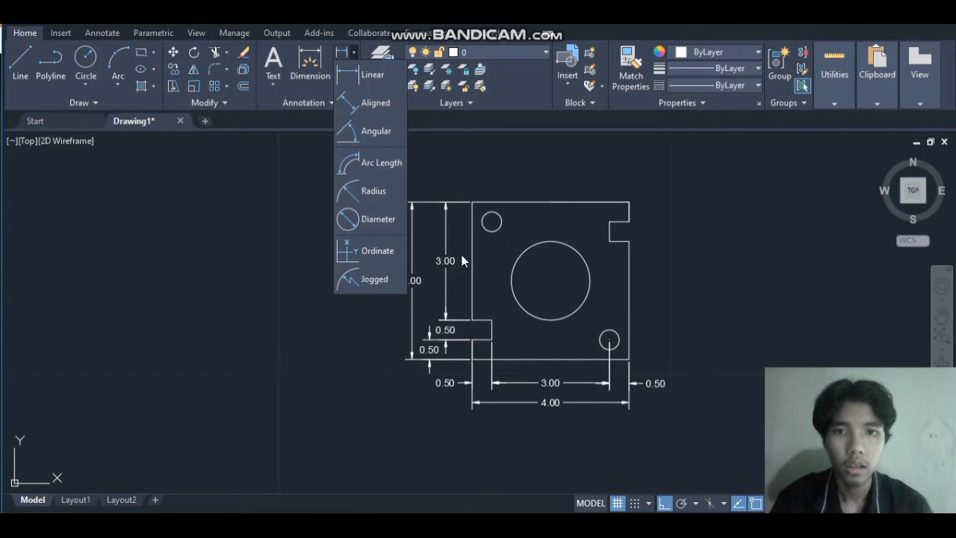
left_click(392, 195)
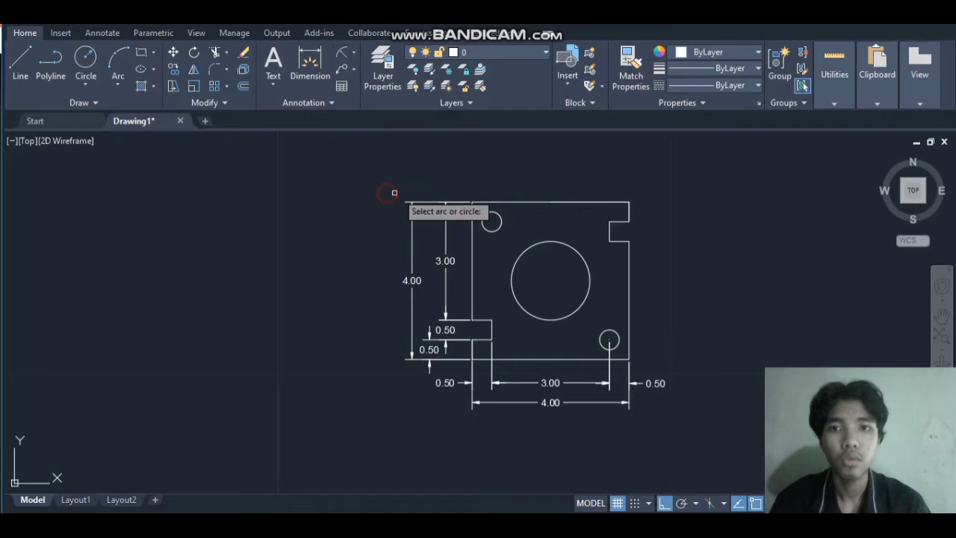
left_click(499, 226)
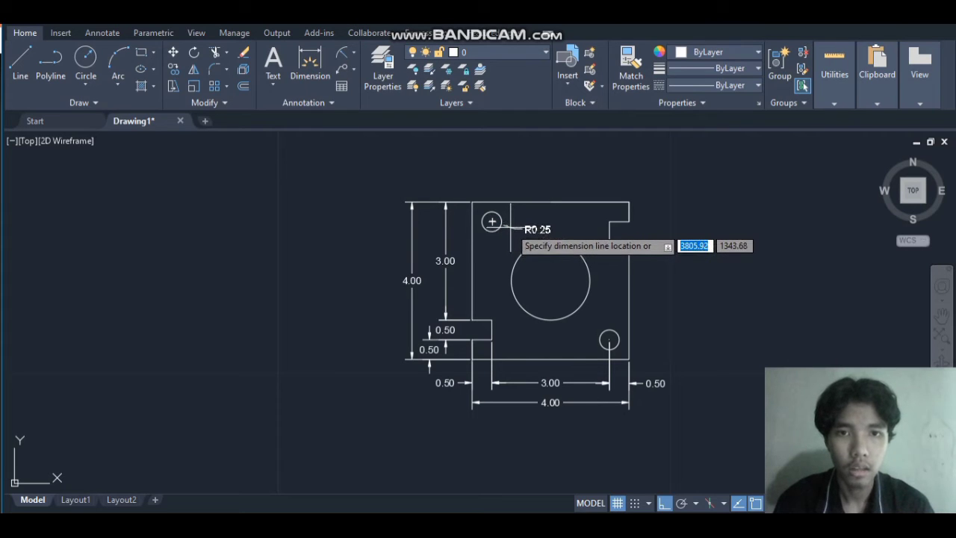
left_click(511, 228)
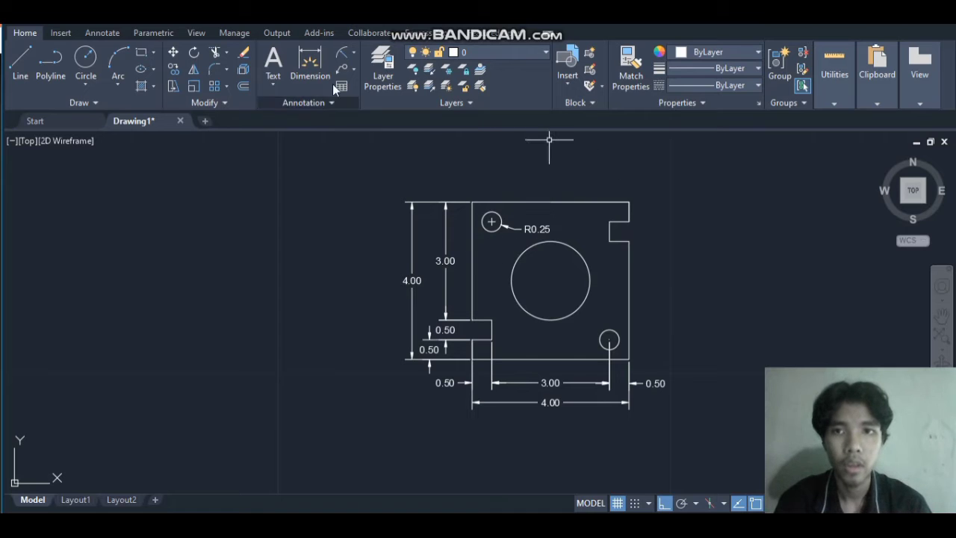
key("Return")
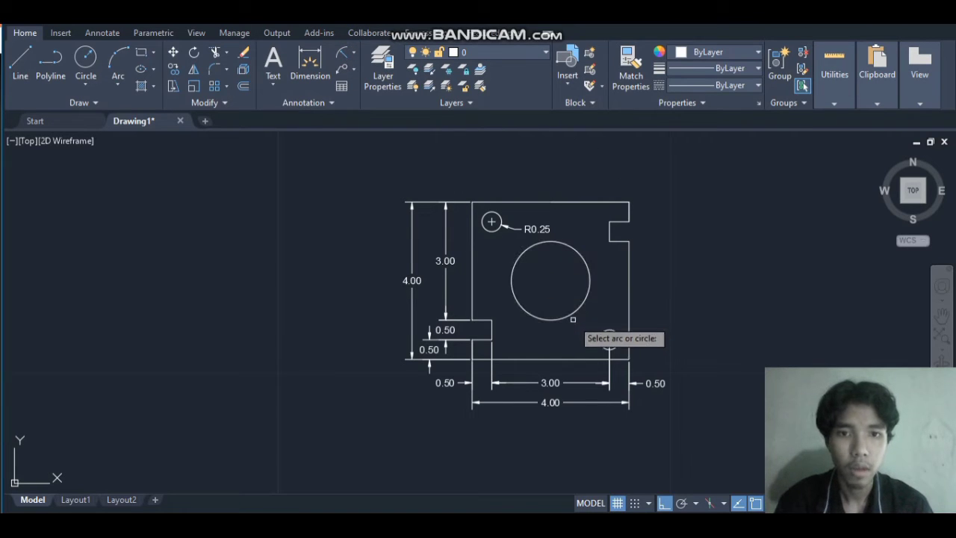
left_click(571, 313)
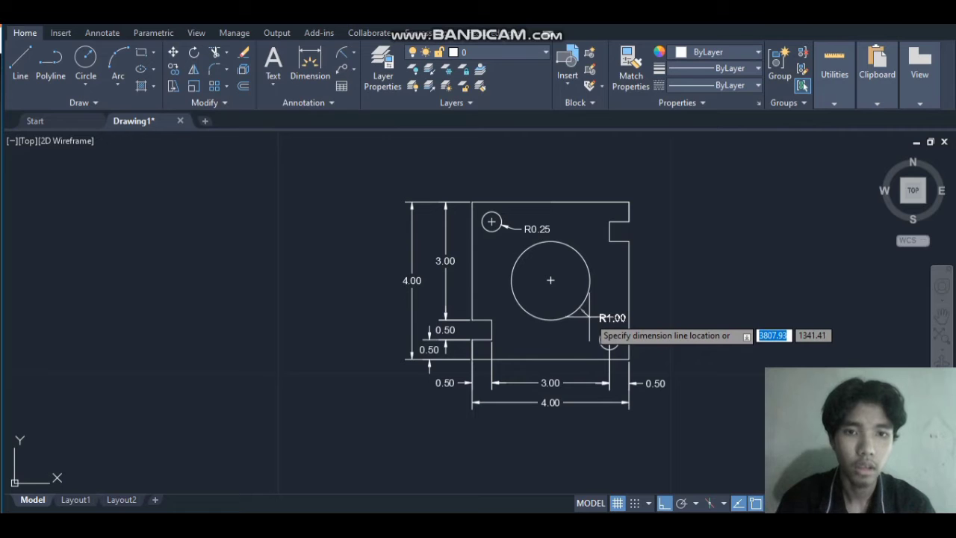
left_click(608, 340)
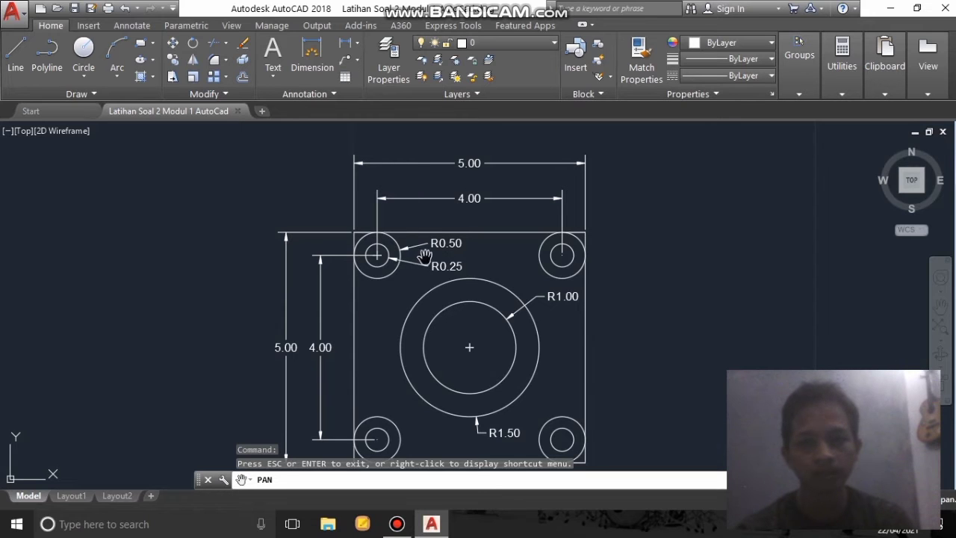
- Bring an empty area beside the existing 5 by 5 plate drawing into view
left_click_drag(699, 313, 762, 321)
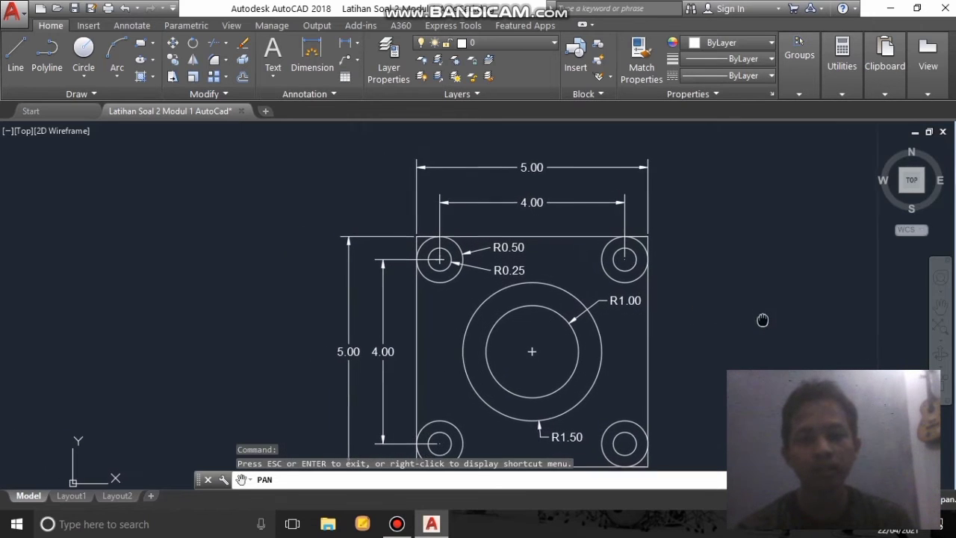
left_click_drag(272, 264, 647, 272)
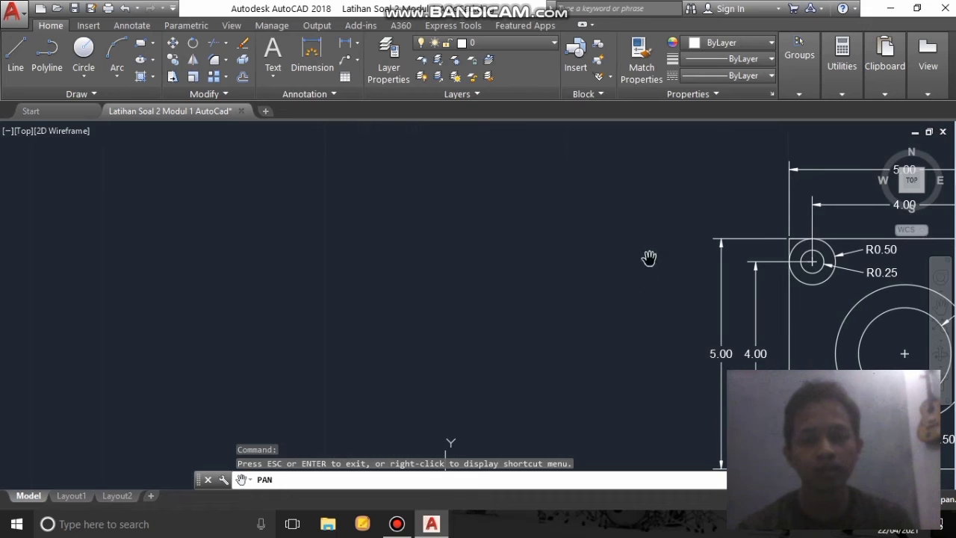
mouse_move(551, 273)
left_mouse_down()
mouse_move(574, 246)
mouse_move(698, 212)
left_mouse_up()
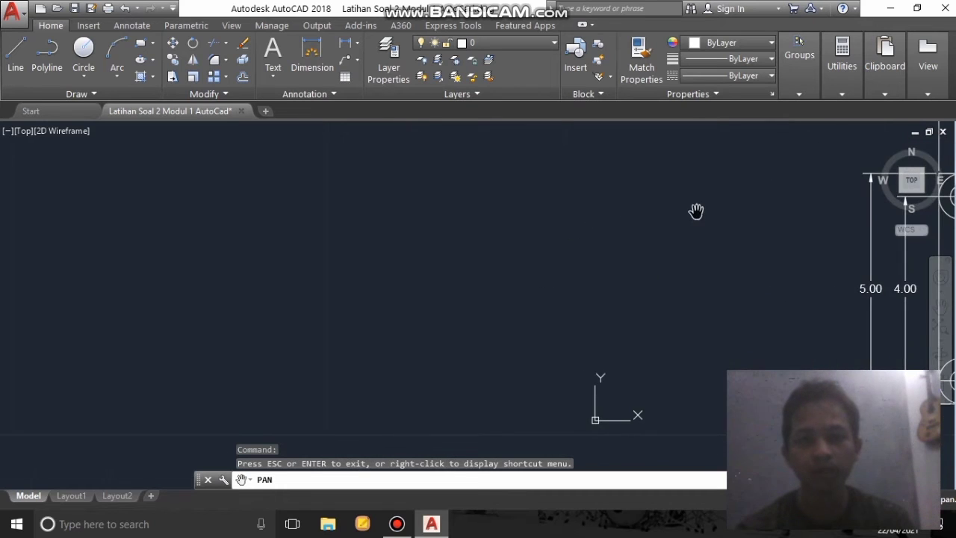
scroll(710, 307, "up", 2)
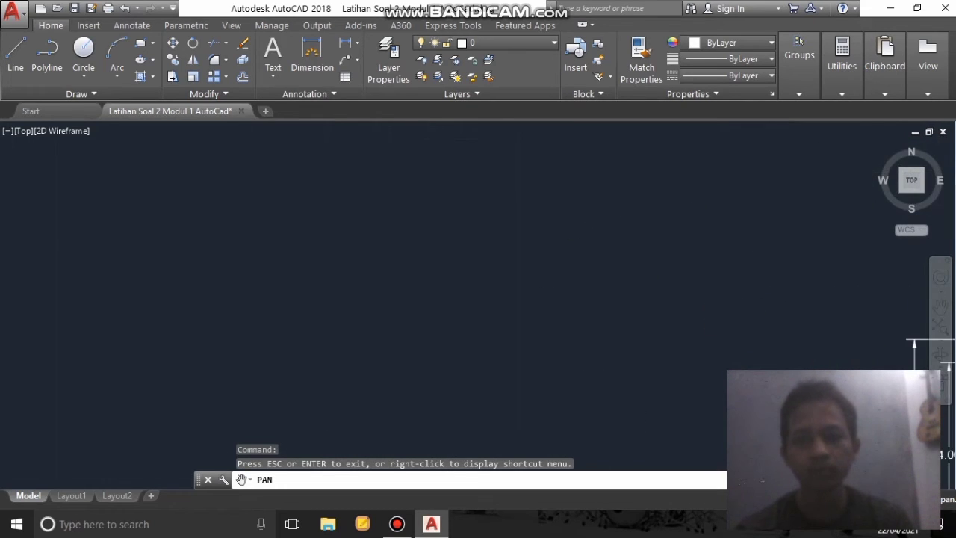
left_click_drag(657, 346, 747, 388)
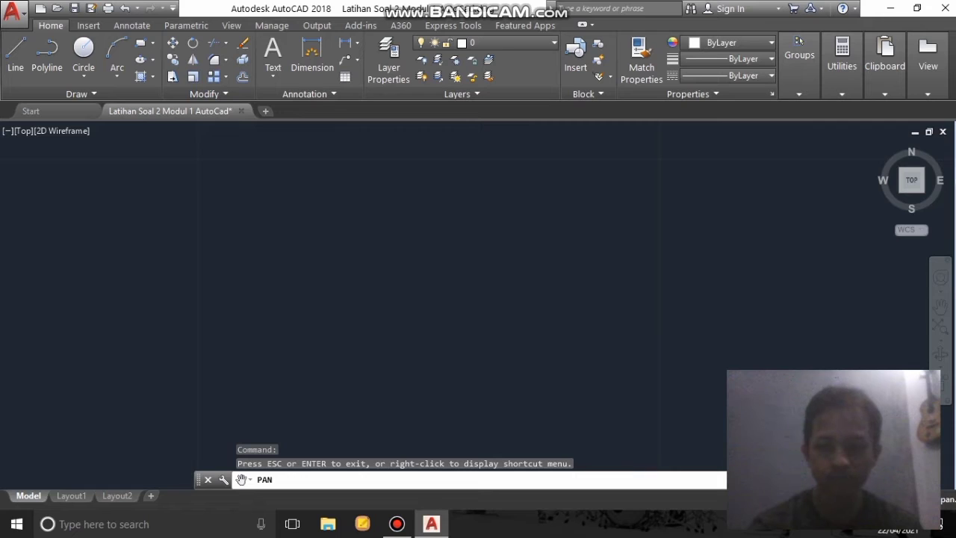
key("F2")
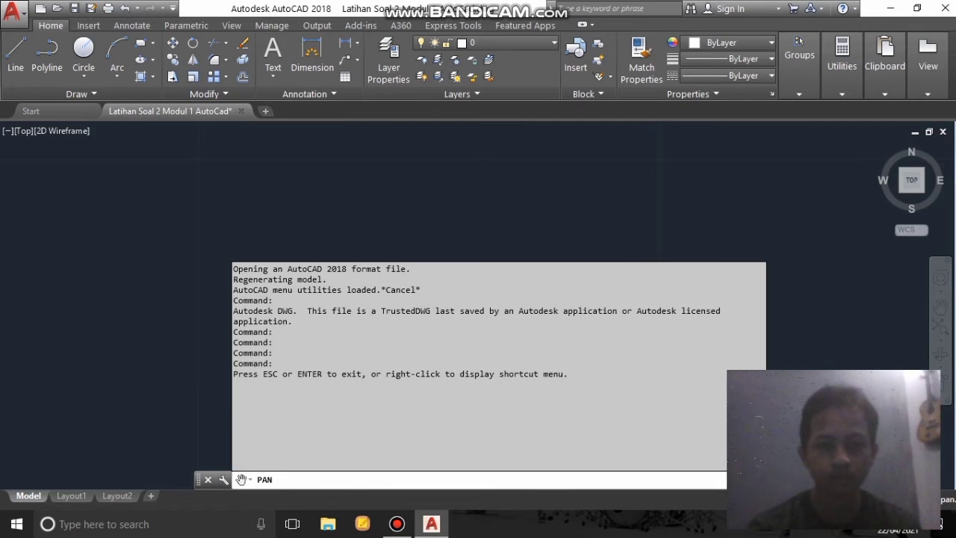
key("F2")
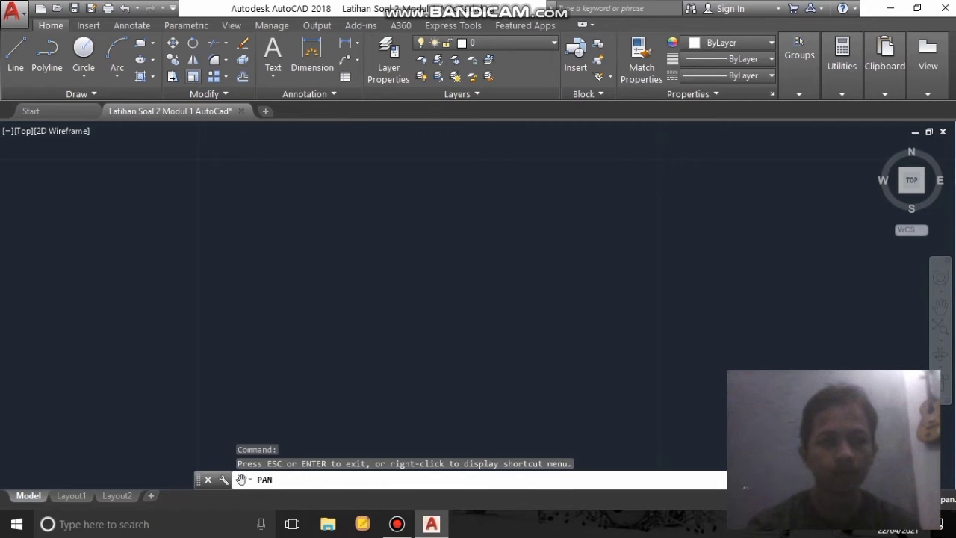
key("Escape")
type("l")
key("Return")
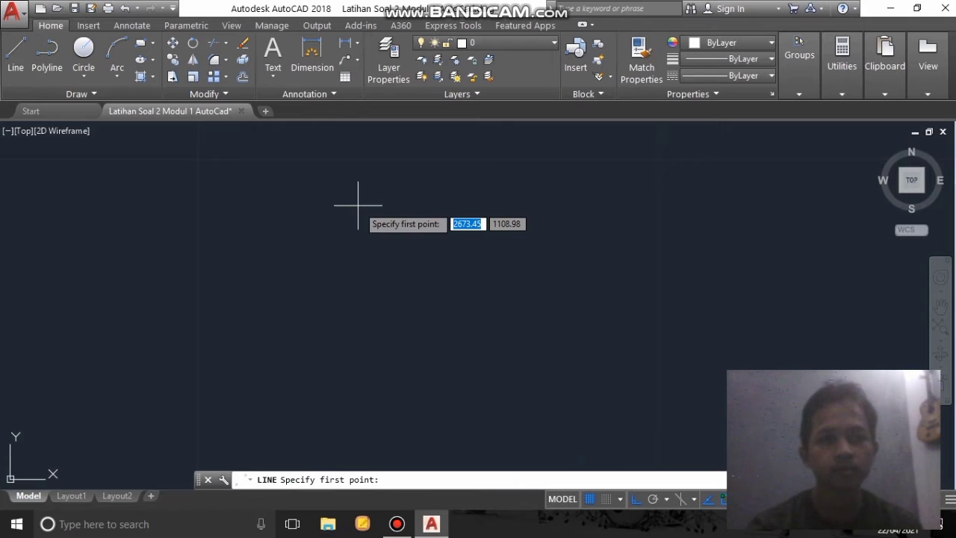
type("UM")
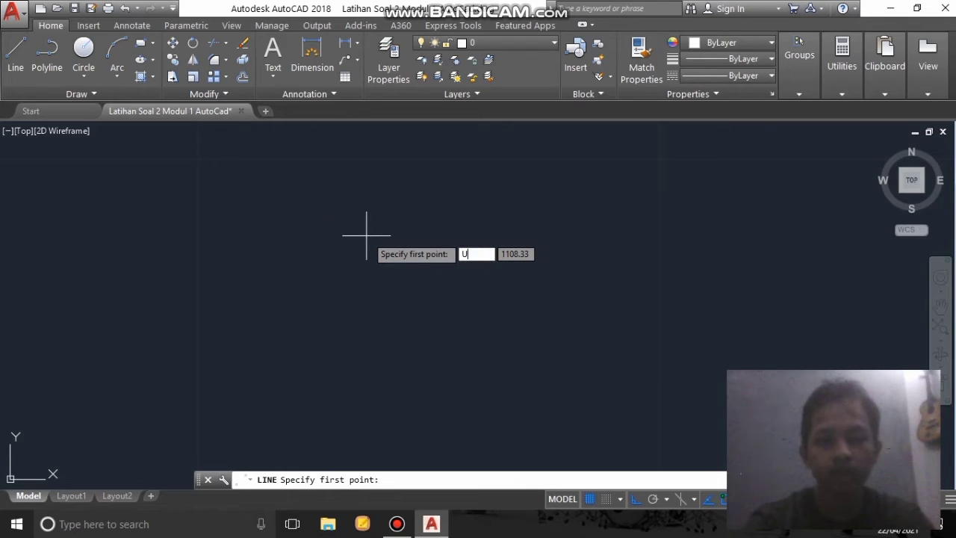
key("BackSpace")
type("NITS")
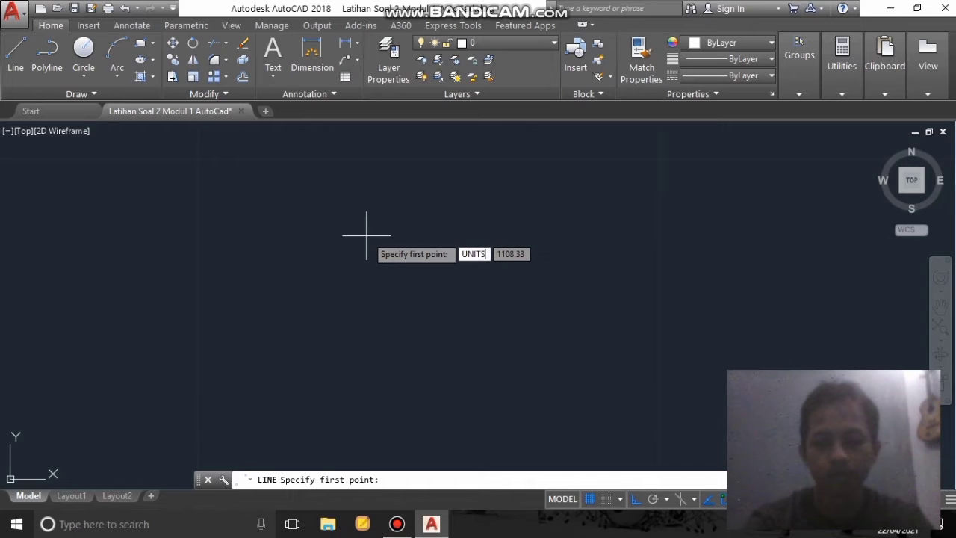
key("Return")
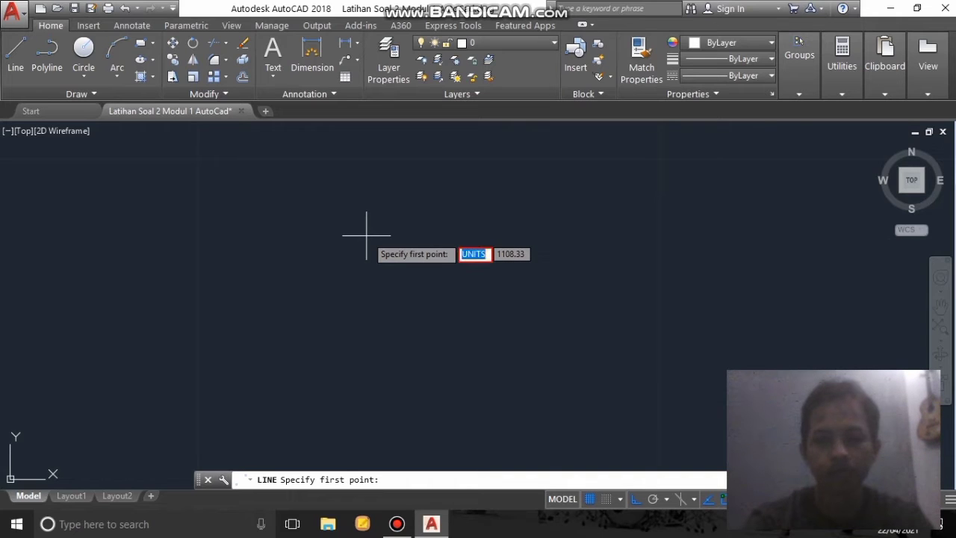
key("BackSpace")
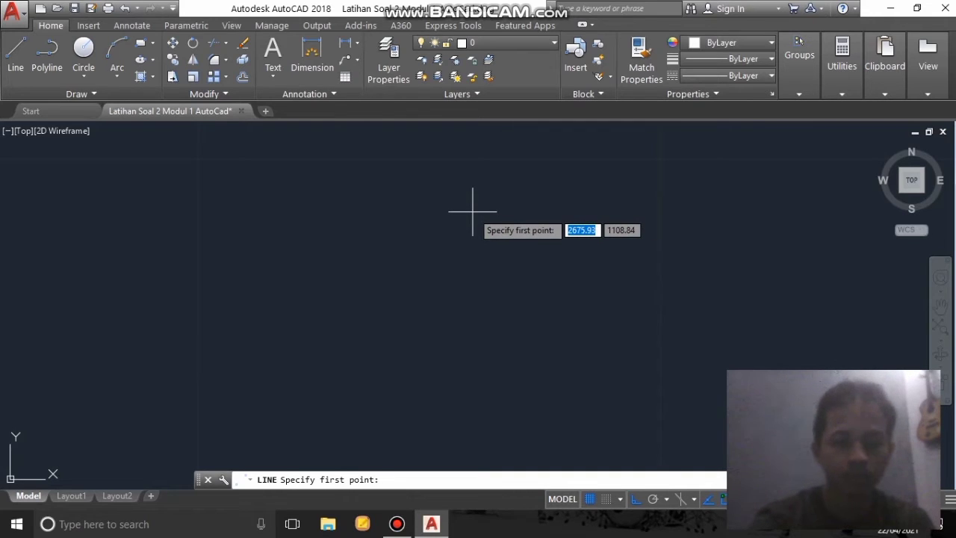
key("Escape")
- Configure the drawing units with Decimal length type and 0.00 precision
type("U")
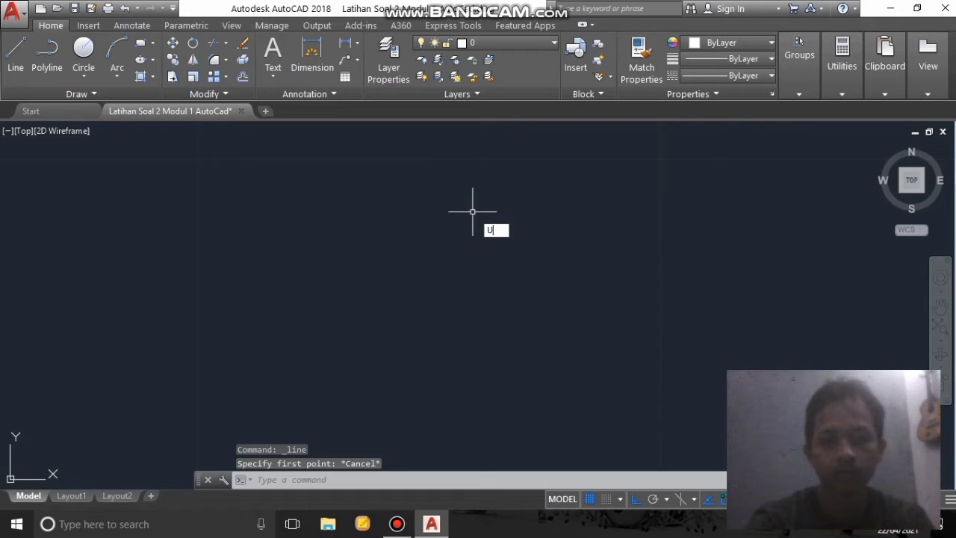
type("NITS")
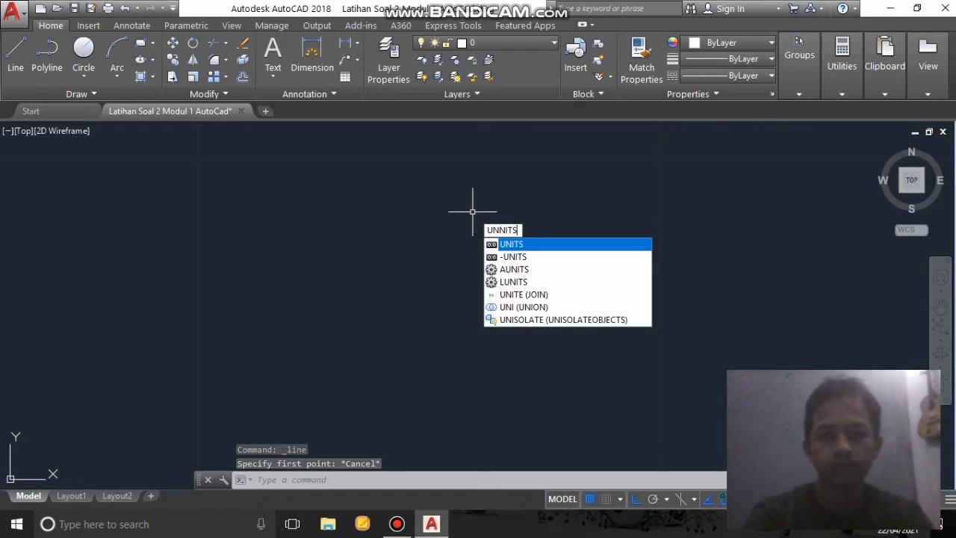
key("Return")
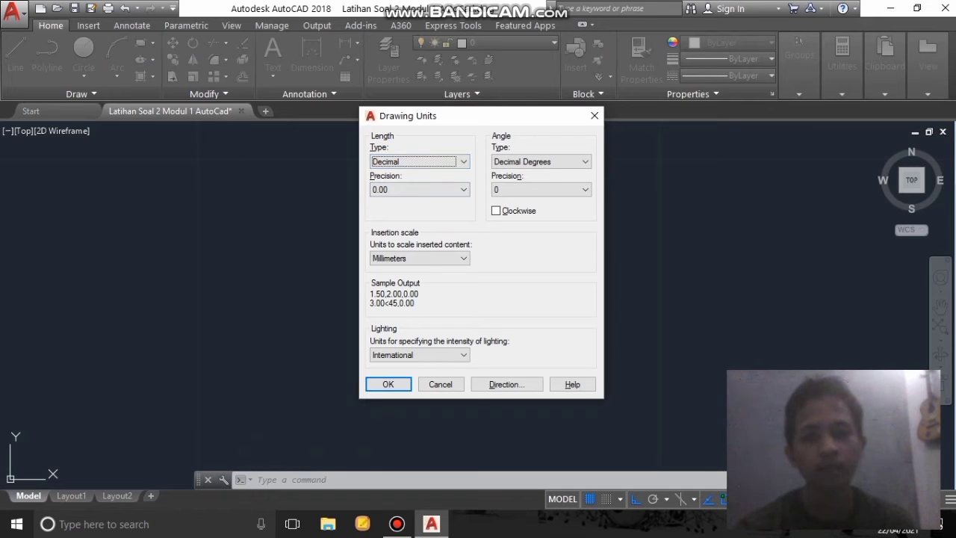
left_click(419, 162)
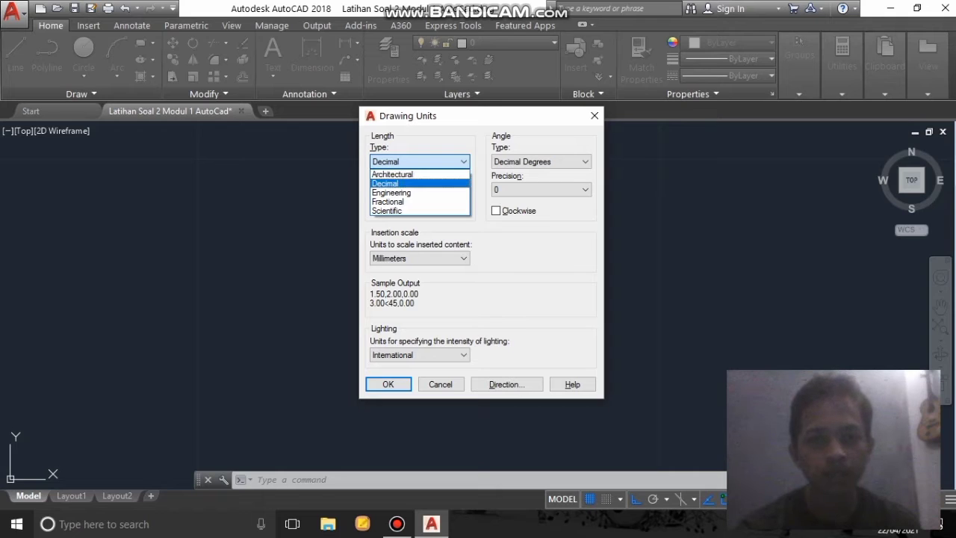
left_click(384, 183)
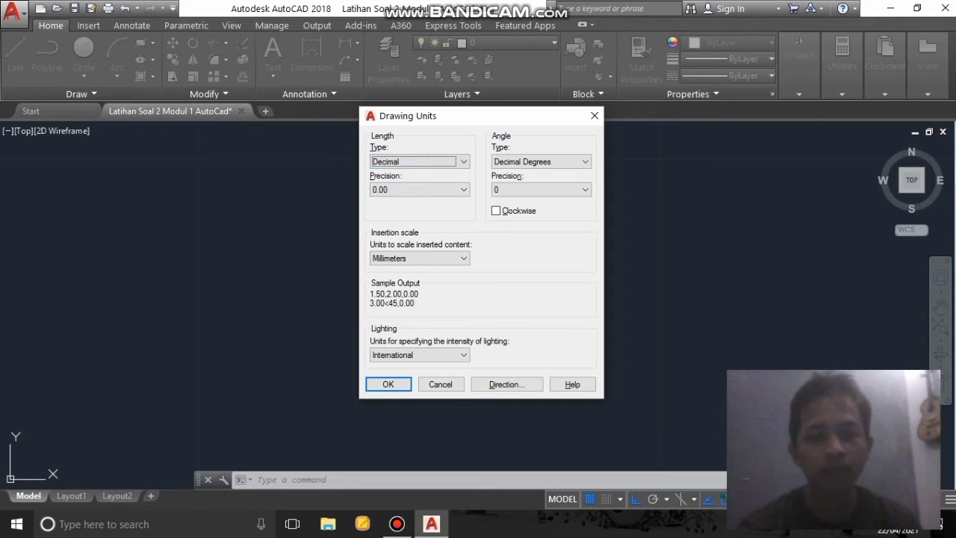
left_click(419, 189)
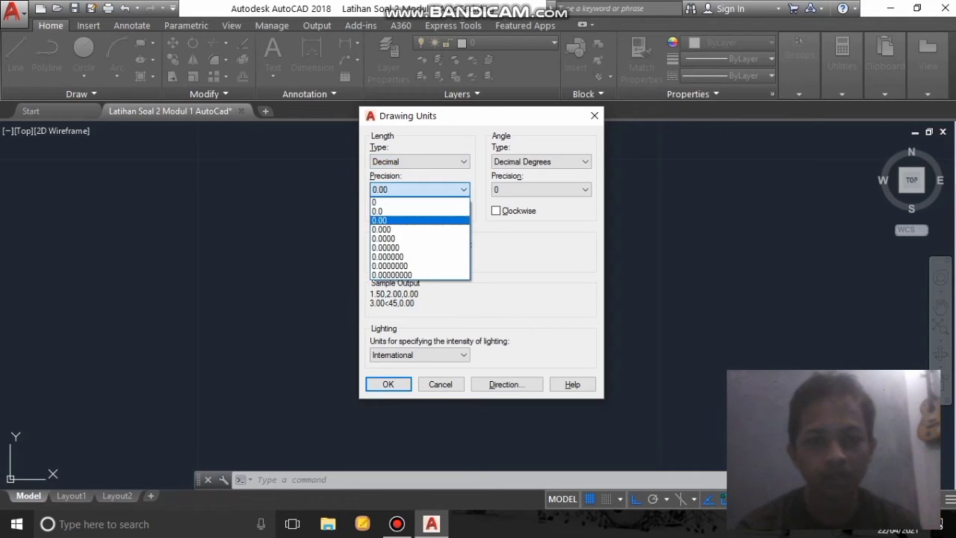
key("Return")
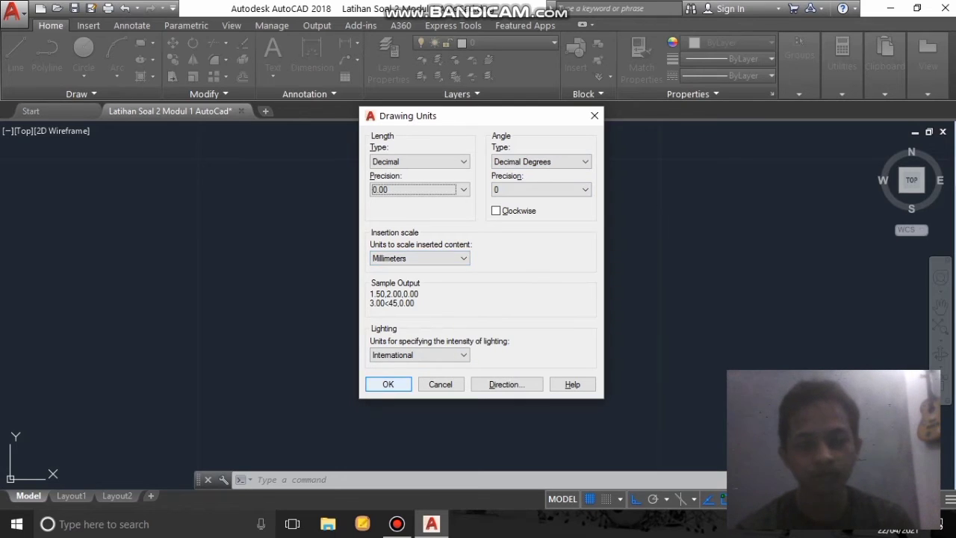
left_click(401, 386)
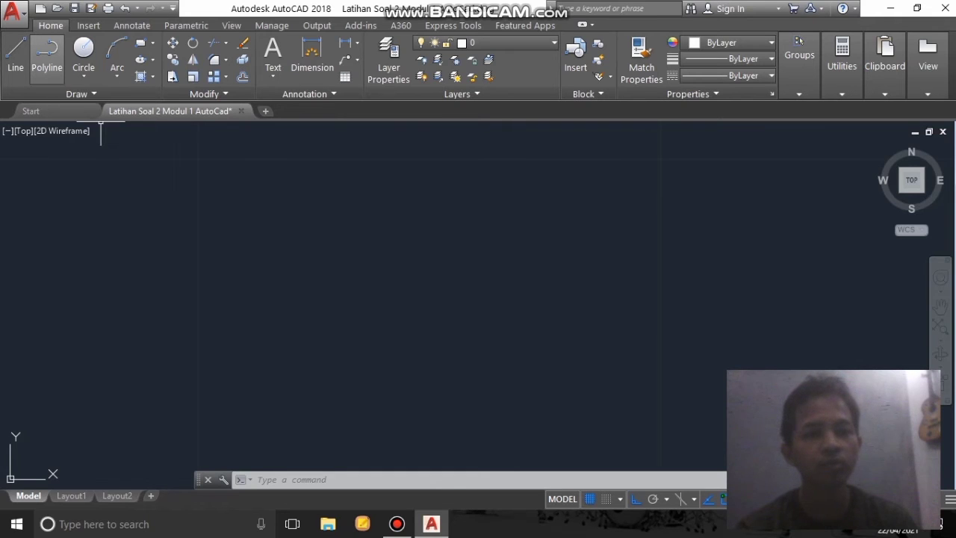
- Draw a closed 5 by 5 square outline with the Polyline tool in the empty area
left_click(47, 56)
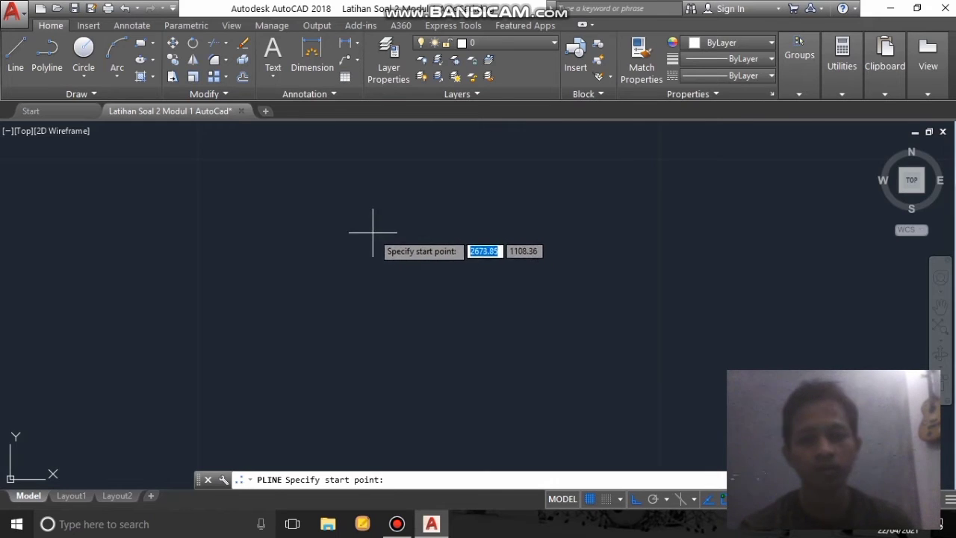
left_click(301, 206)
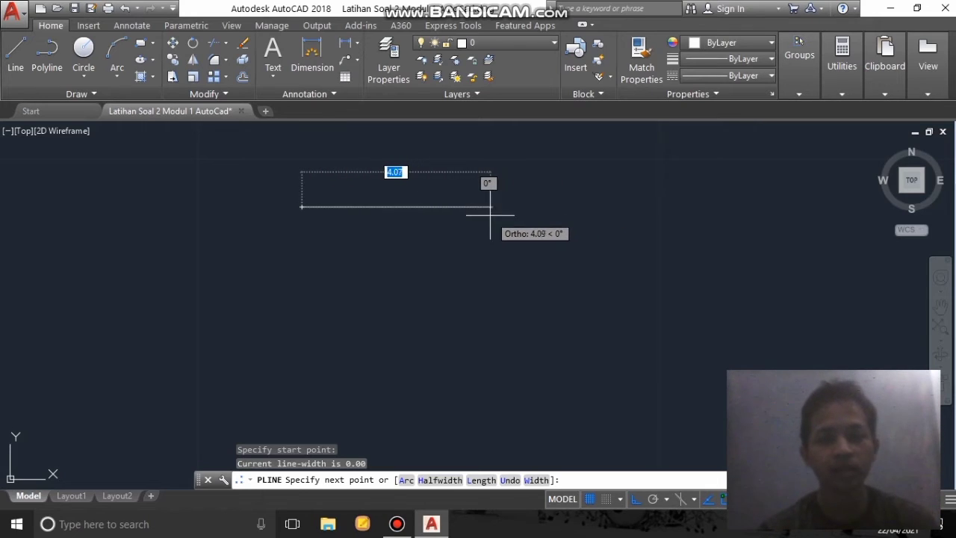
type("5")
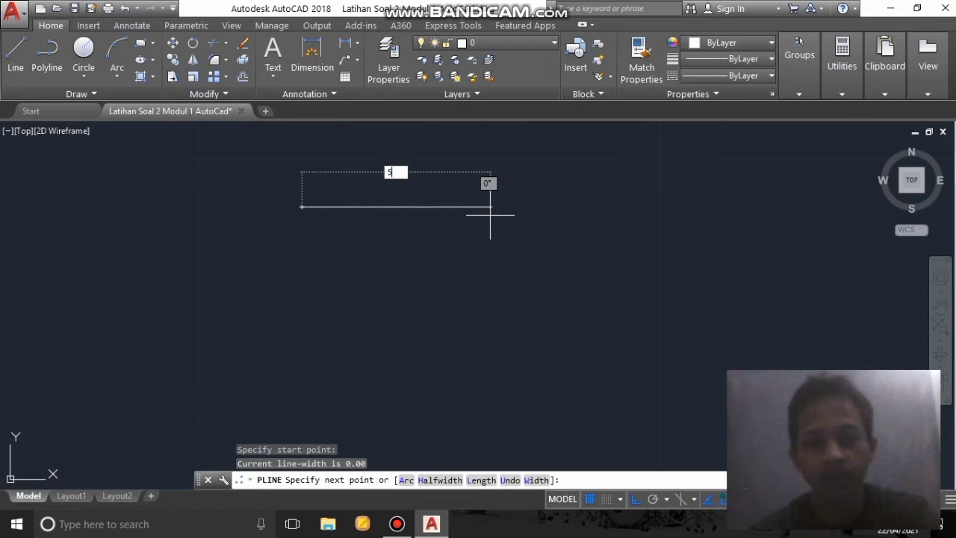
key("Return")
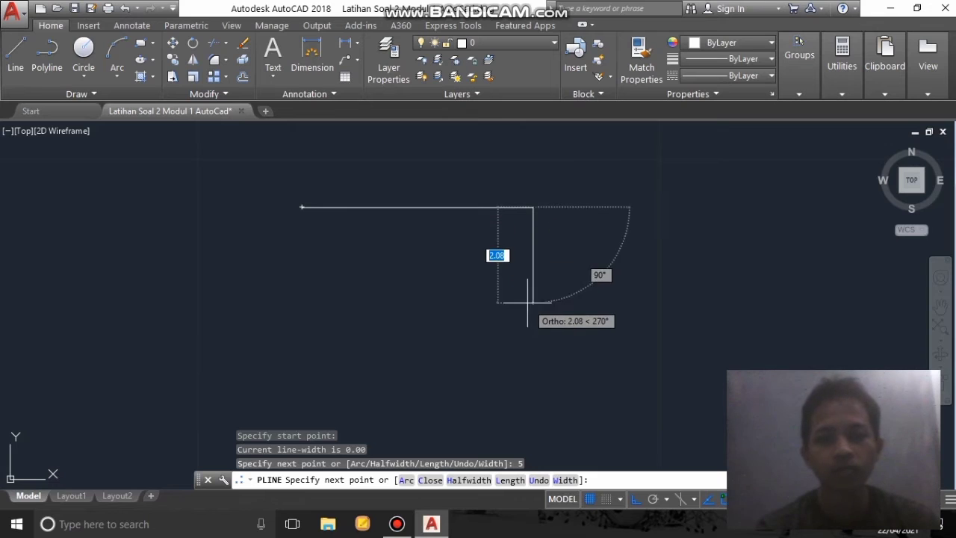
type("5")
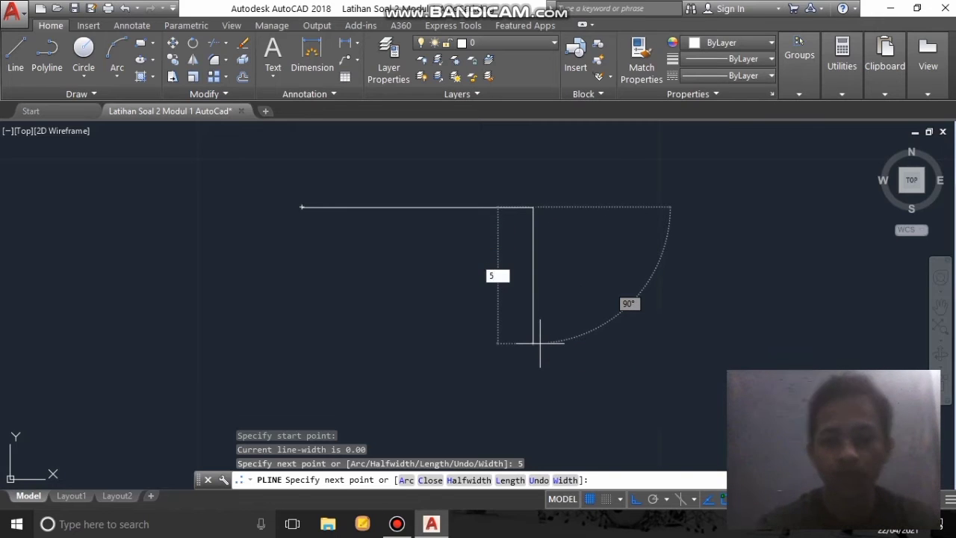
key("Return")
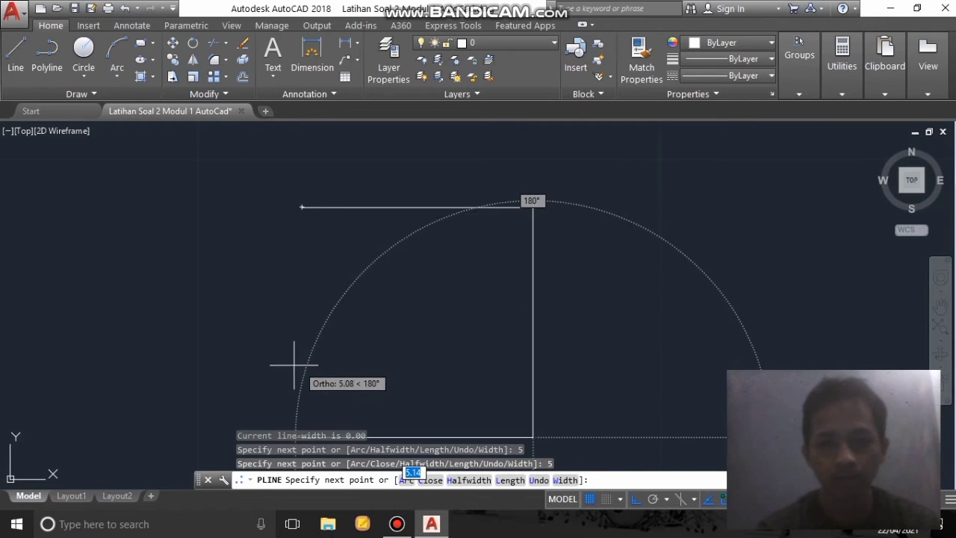
type("5")
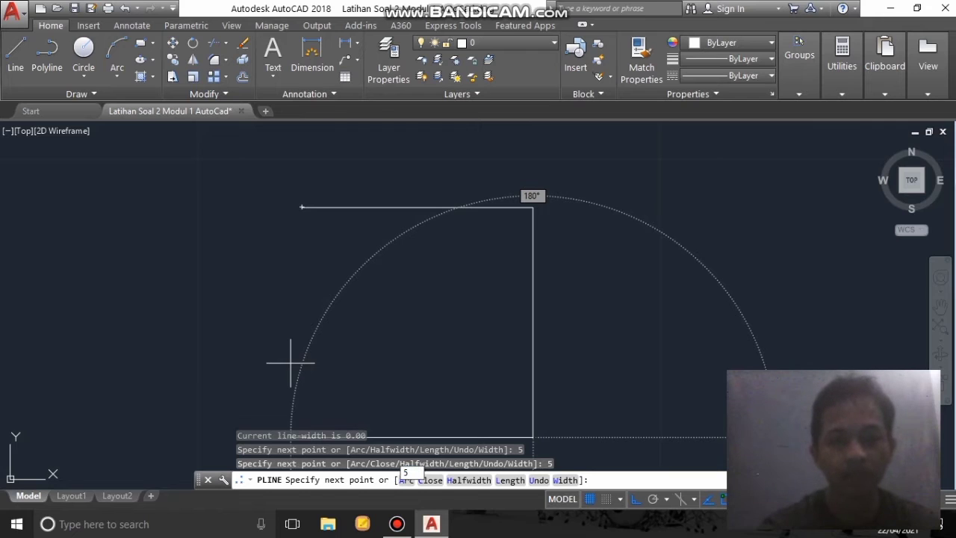
key("Return")
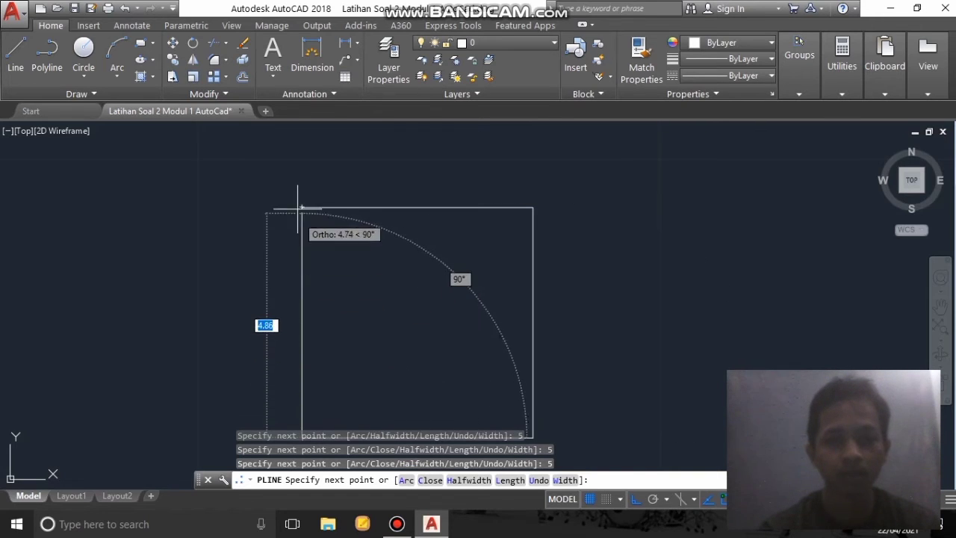
type("5")
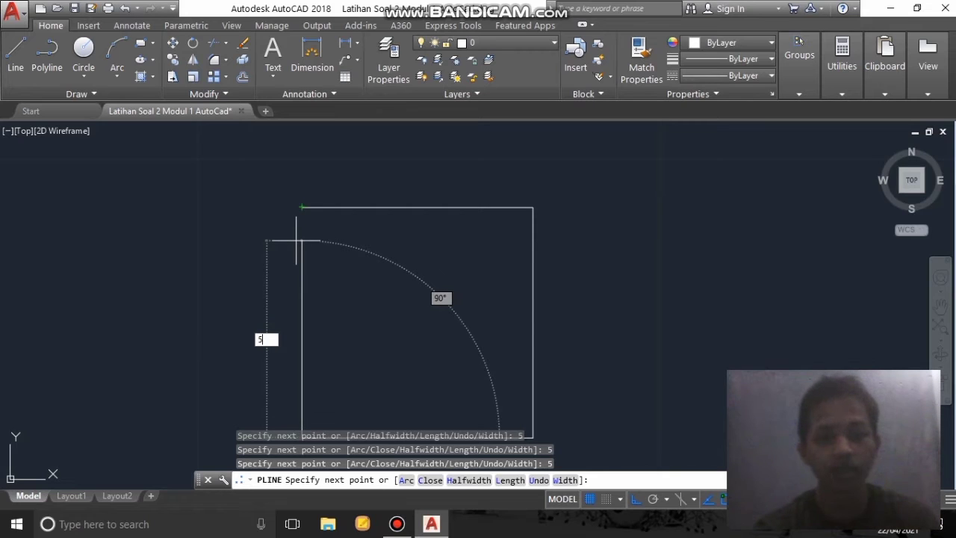
key("Return")
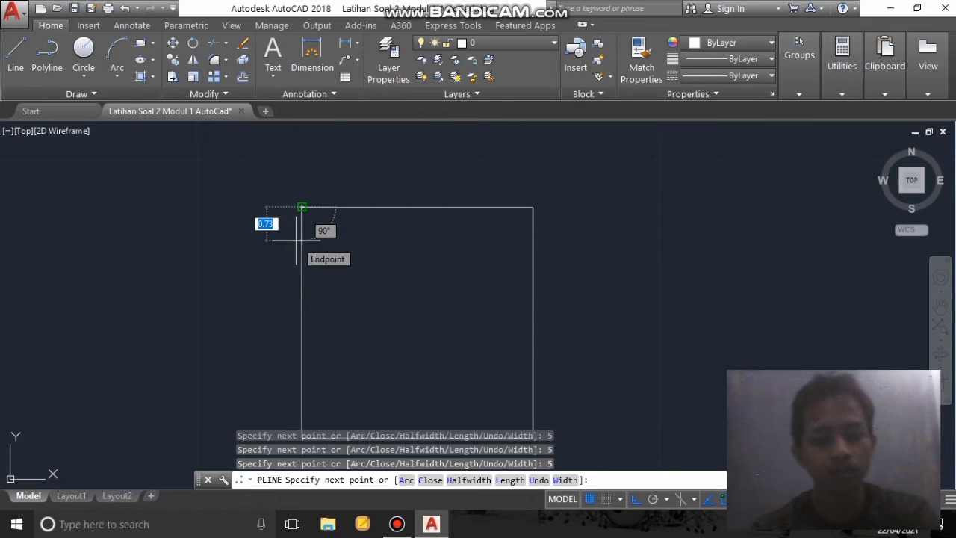
key("Escape")
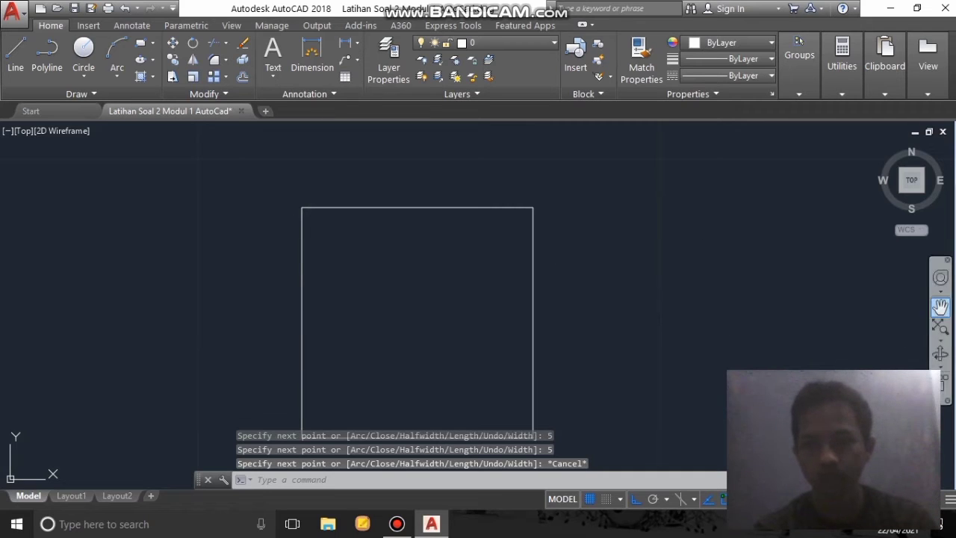
left_click(941, 306)
mouse_move(692, 314)
left_mouse_down()
mouse_move(677, 311)
mouse_move(675, 287)
left_mouse_up()
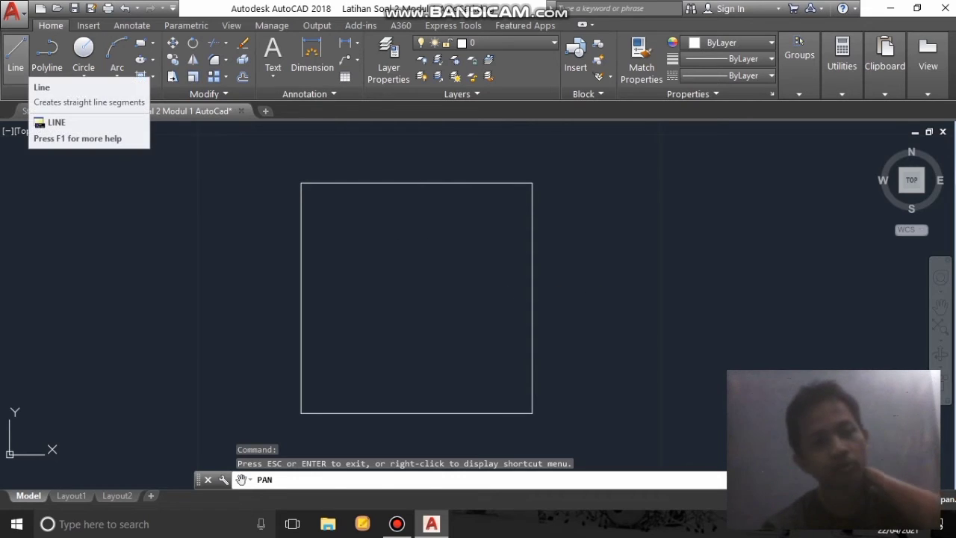
- Try to draw a line from the square's upper-left corner to the relative point 0,5, undoing each attempt
left_click(15, 51)
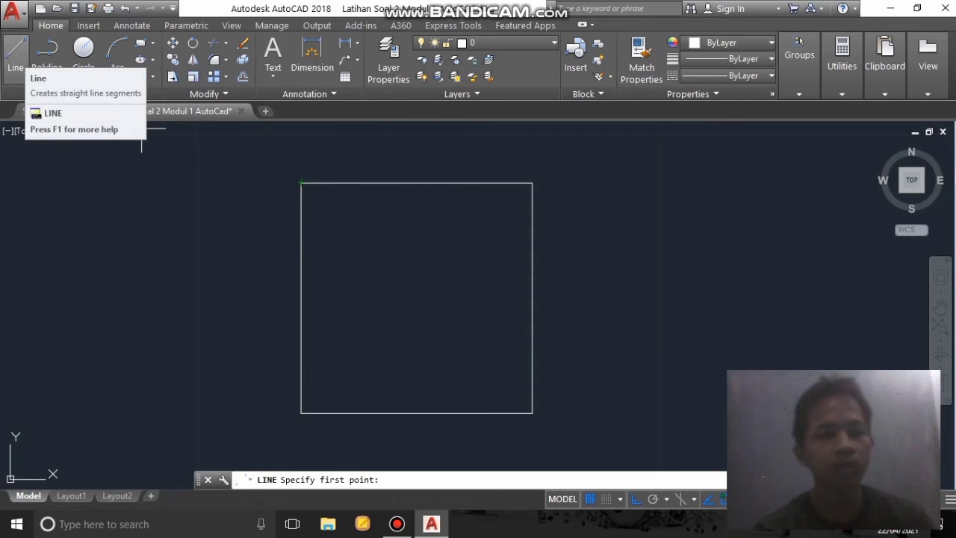
left_click(15, 54)
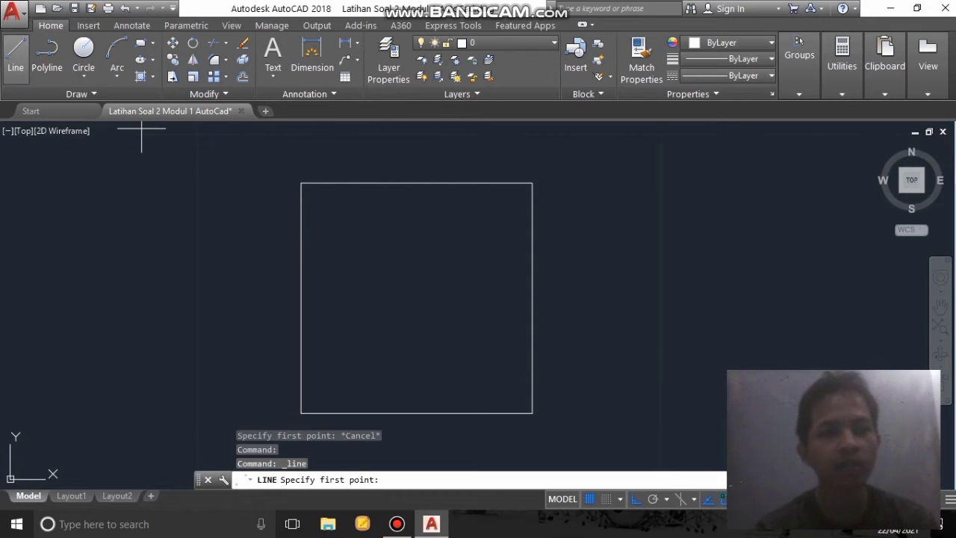
left_click(301, 182)
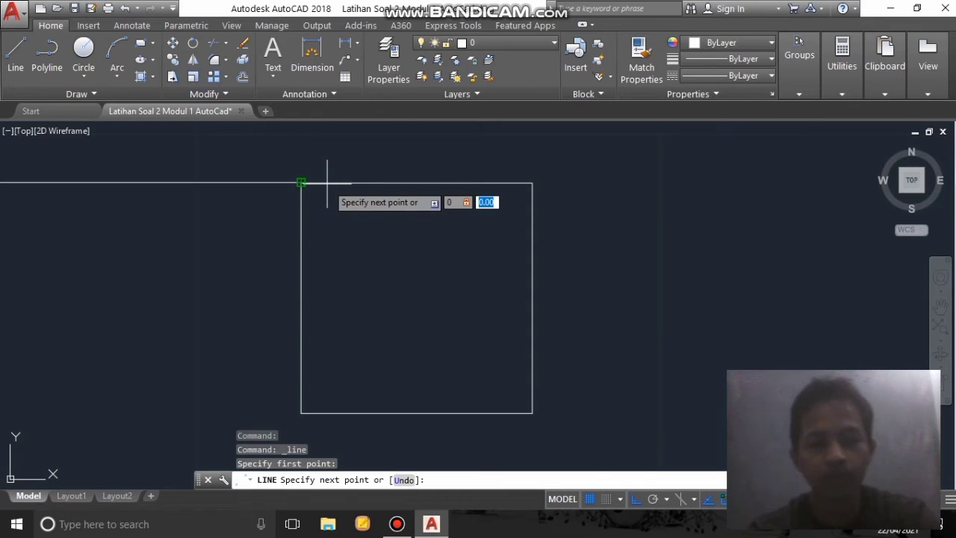
type("0,5")
key("Return")
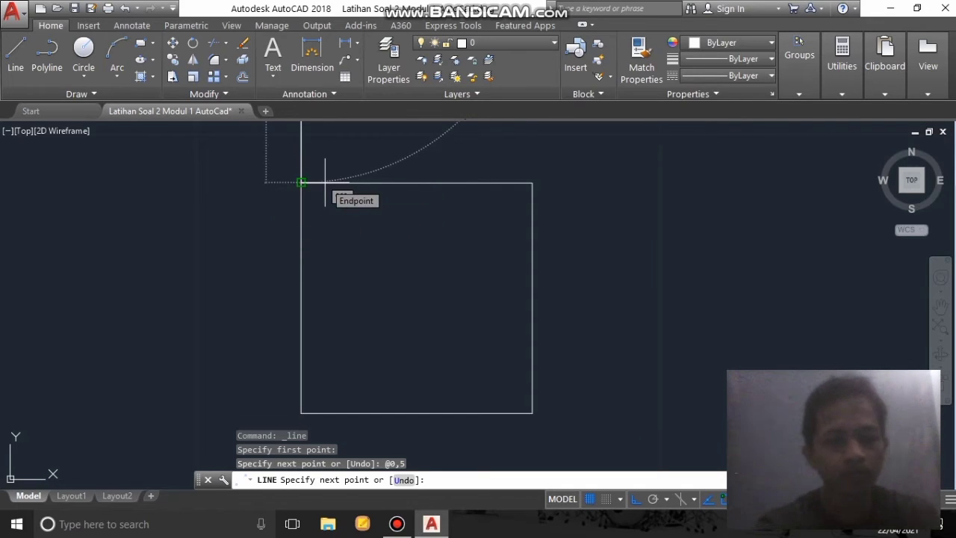
key("ctrl+z")
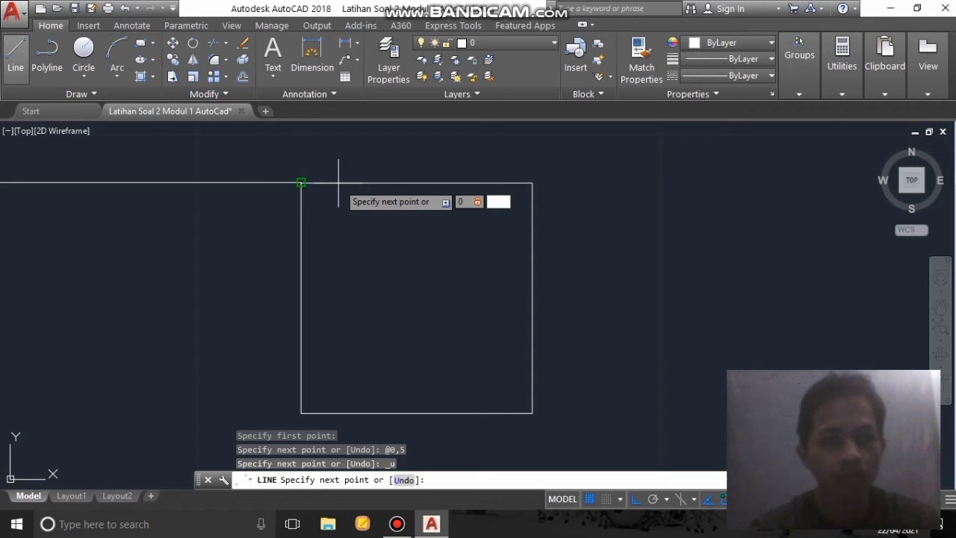
left_click(15, 52)
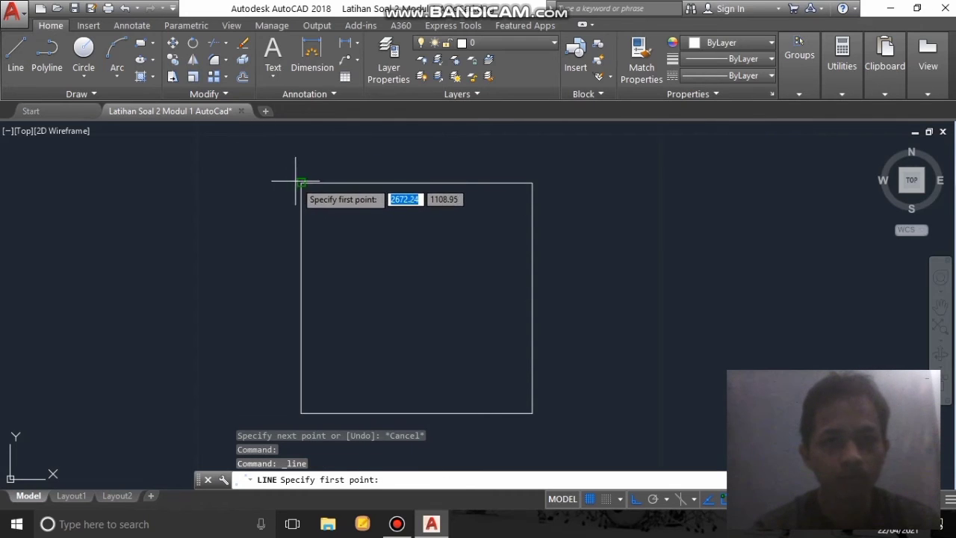
left_click(301, 183)
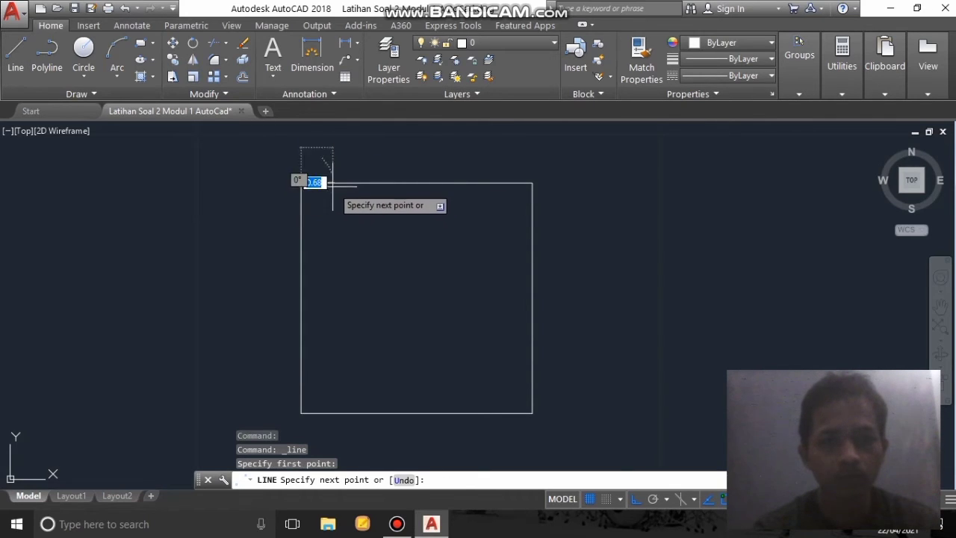
type("0")
key("Tab")
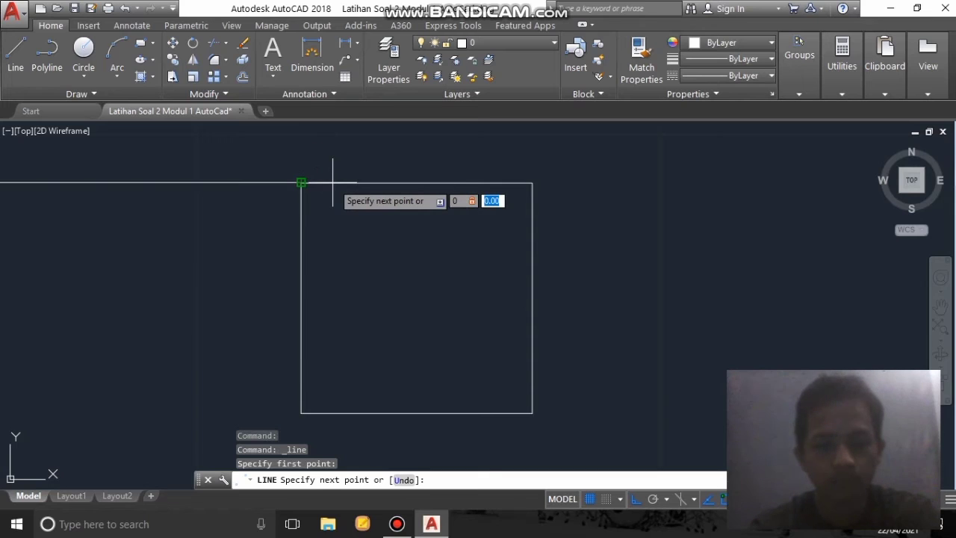
type("5")
key("Return")
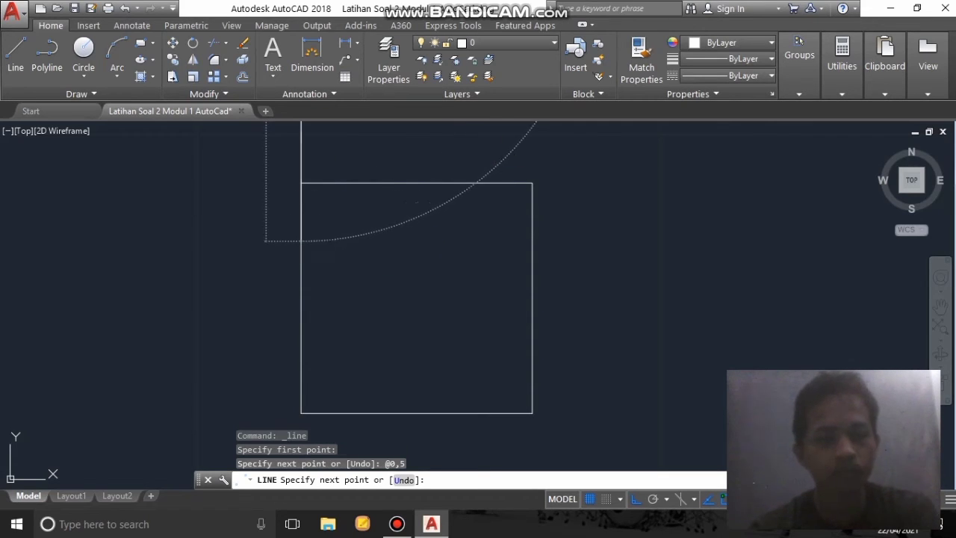
key("Escape")
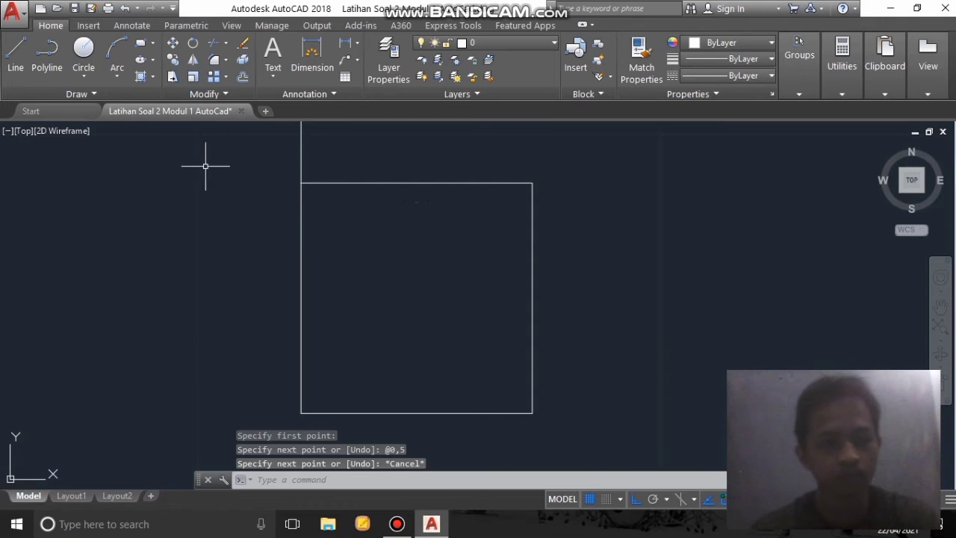
key("ctrl+z")
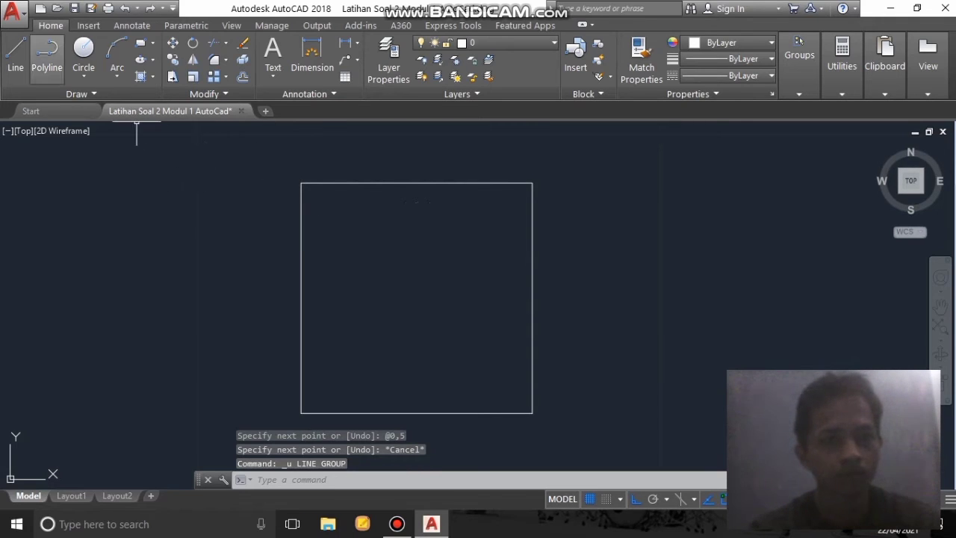
left_click(15, 51)
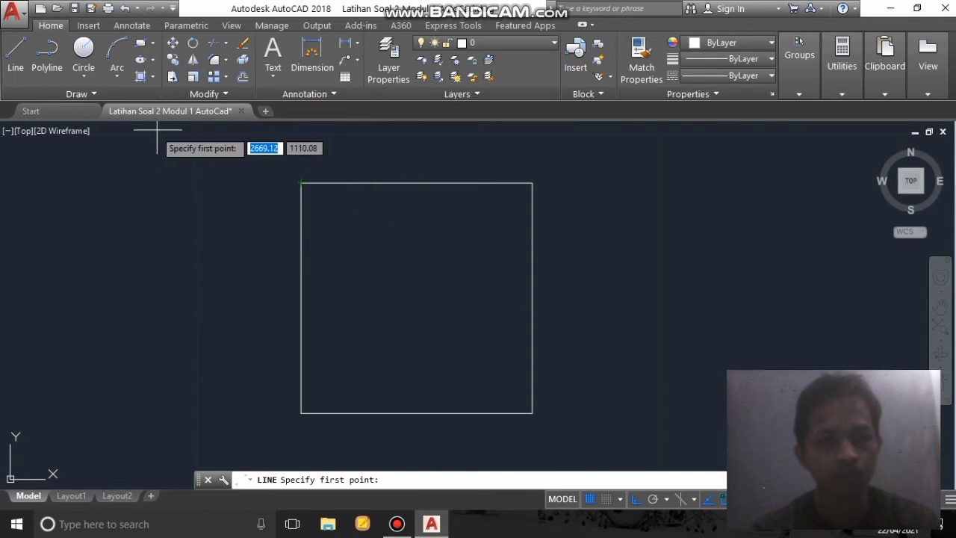
left_click(15, 56)
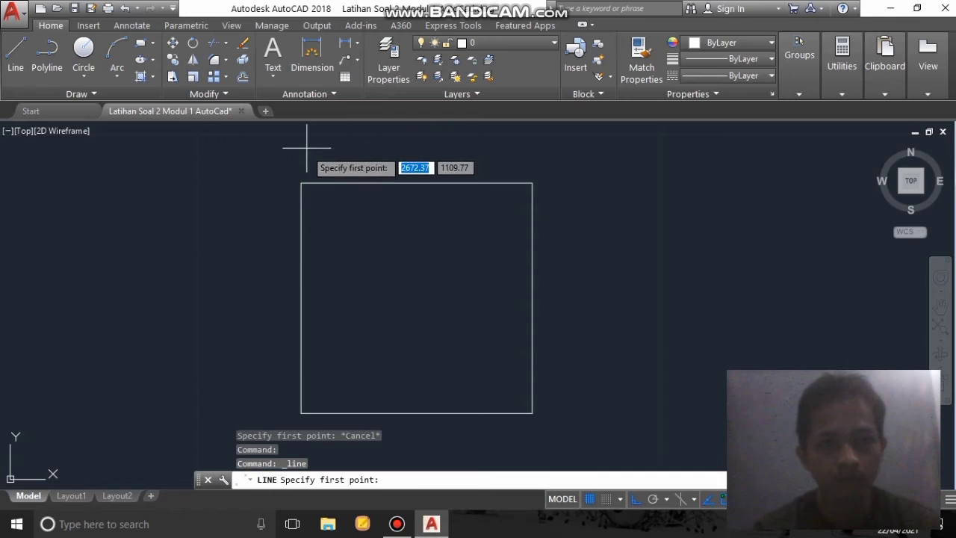
left_click(301, 182)
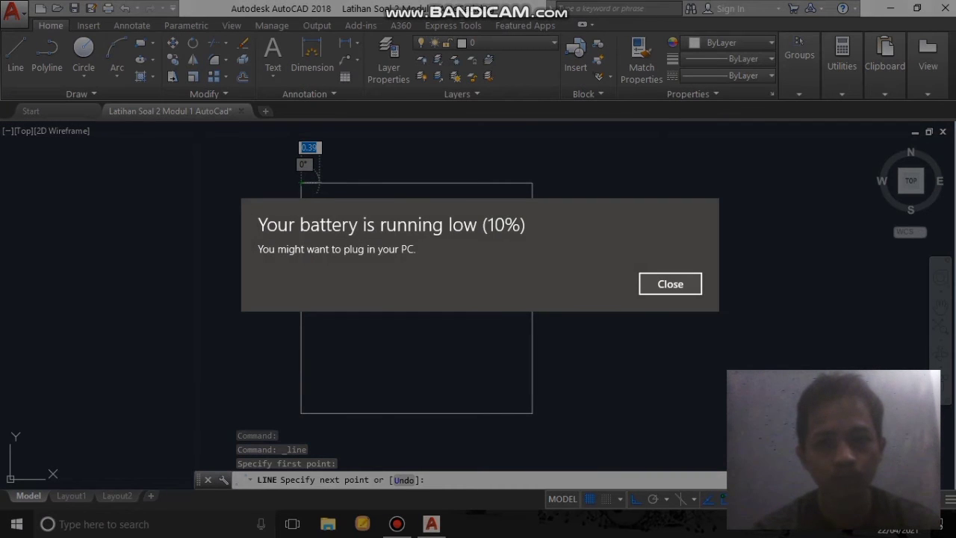
left_click(670, 284)
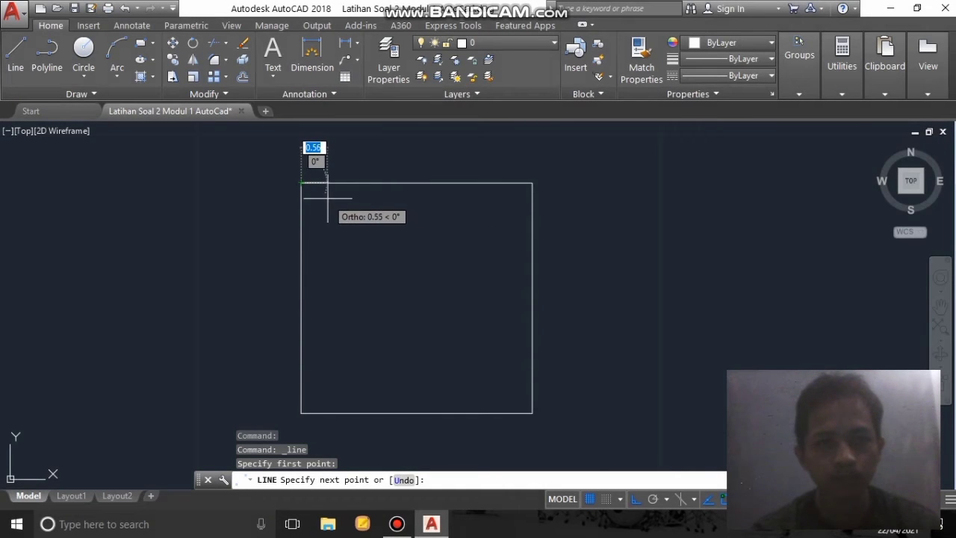
type("-10")
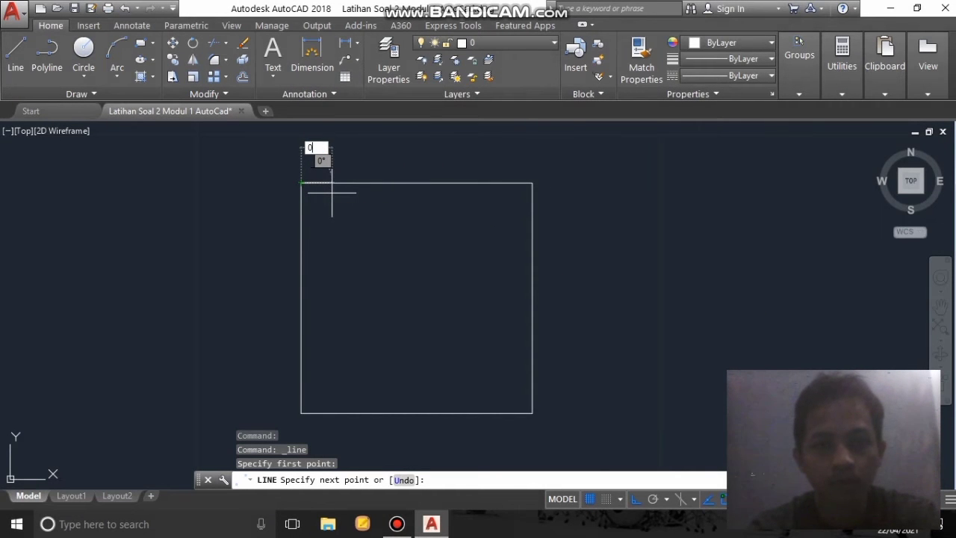
key("Return")
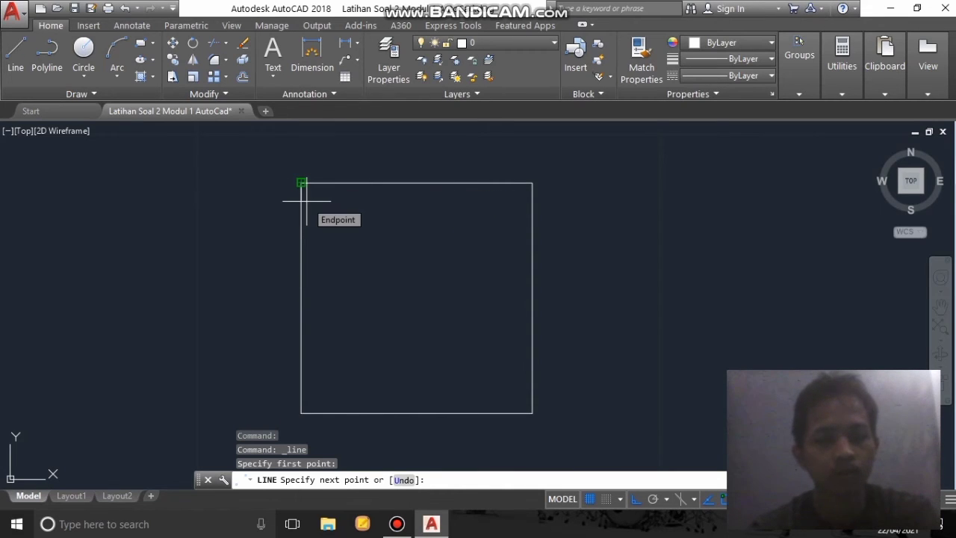
key("Escape")
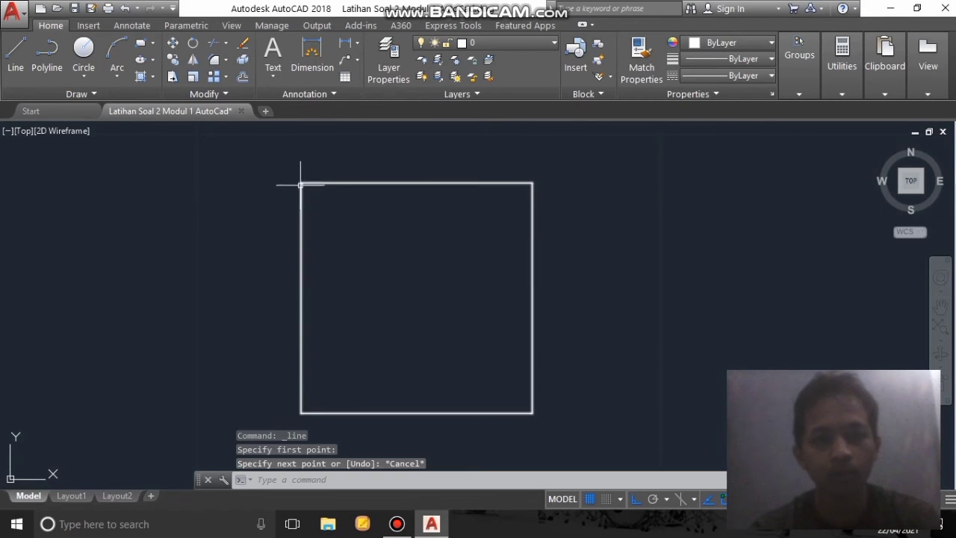
- Draw helper lines from the square's upper-left corner, 0.5 rightward along the top edge and 0.5 straight down
key("Return")
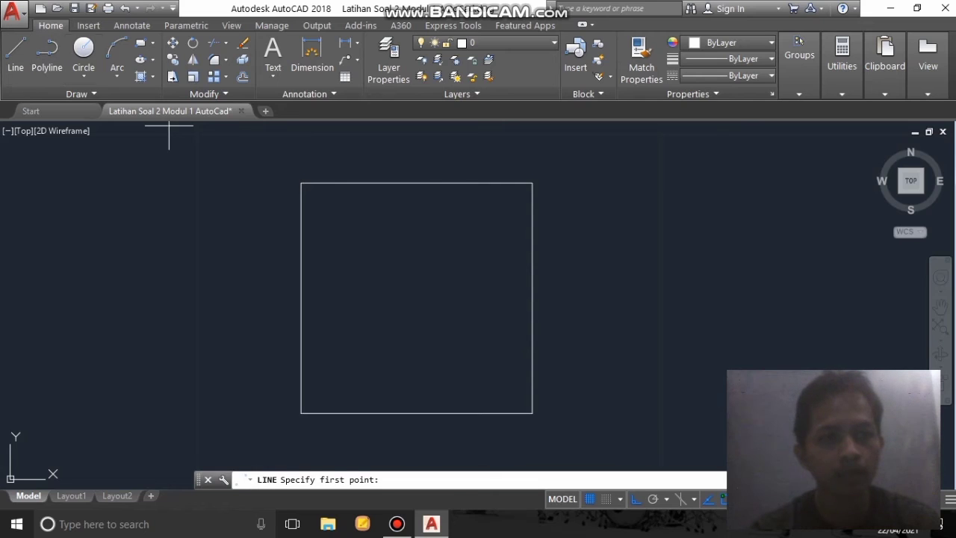
left_click(303, 185)
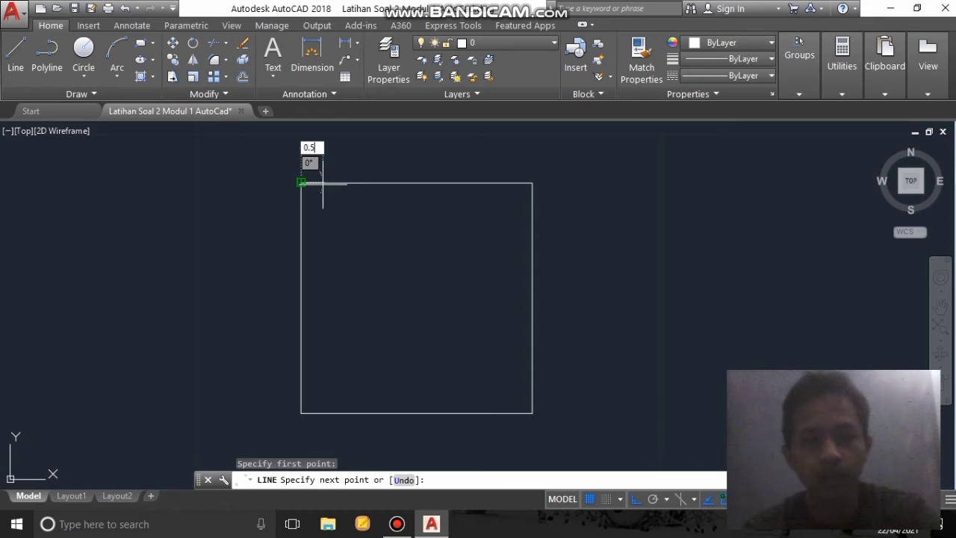
type("0.5")
key("Return")
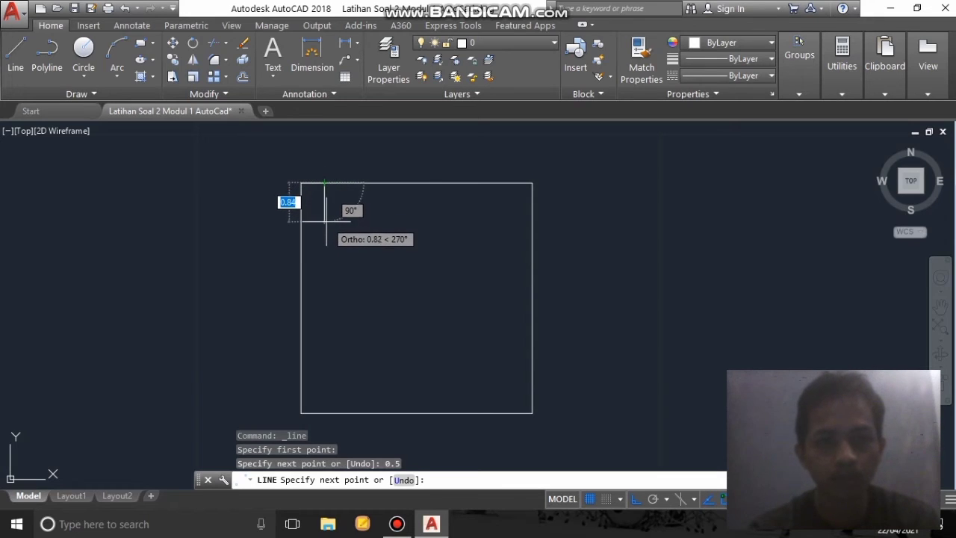
type("0")
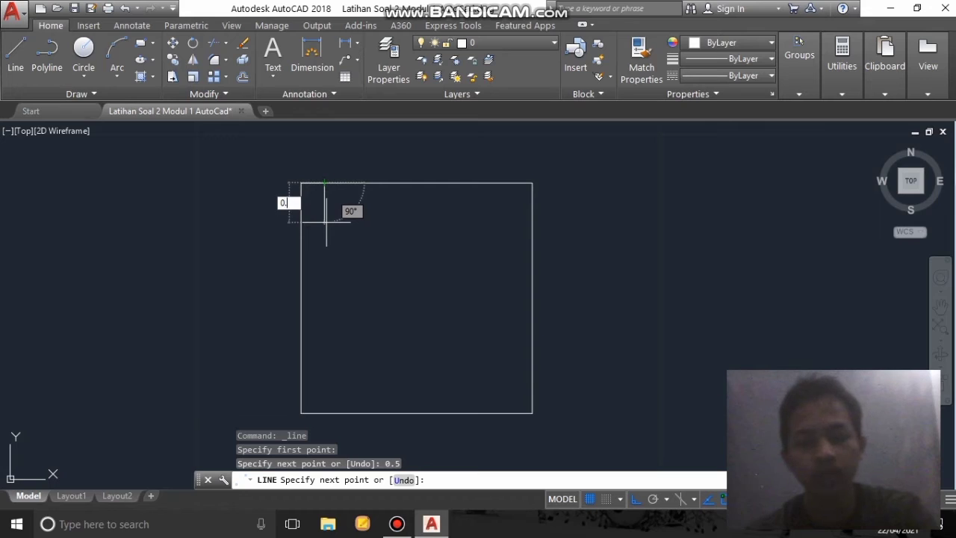
type(".5")
key("Return")
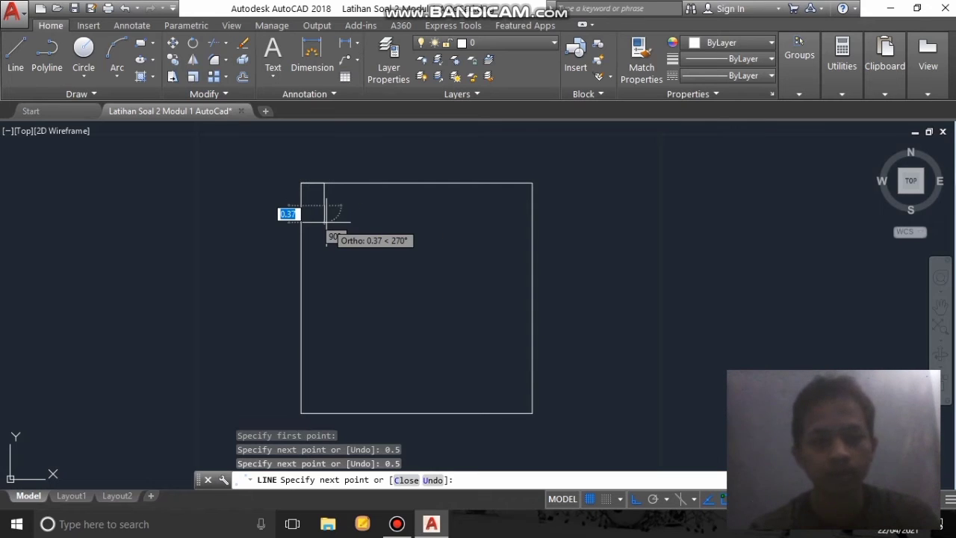
- Draw helper lines from the square's upper-right corner, 0.5 leftward along the top edge and 0.5 straight down
key("Escape")
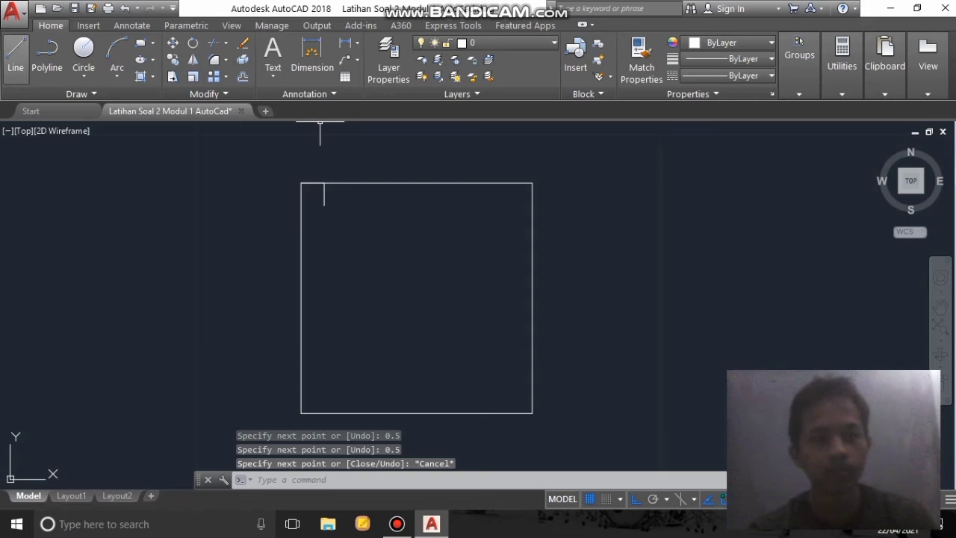
left_click(15, 54)
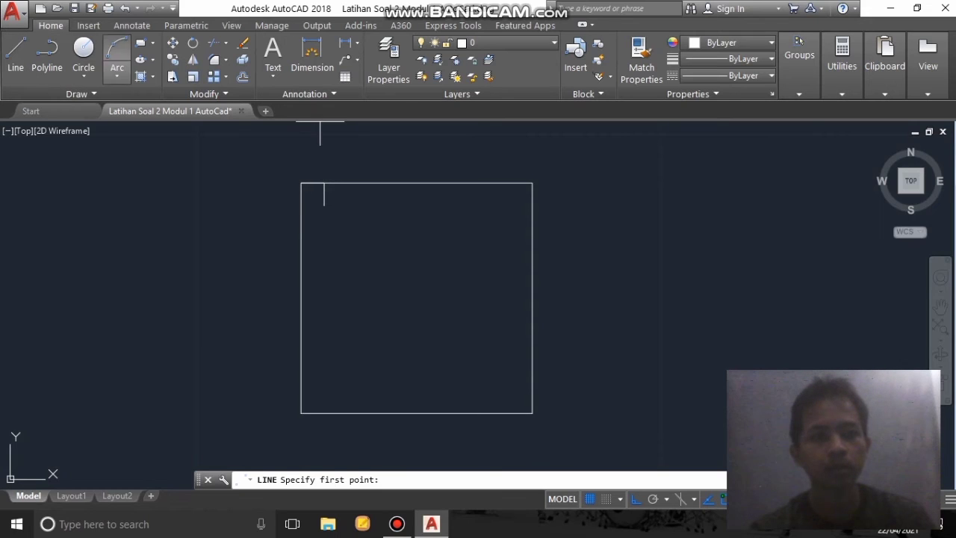
left_click(531, 183)
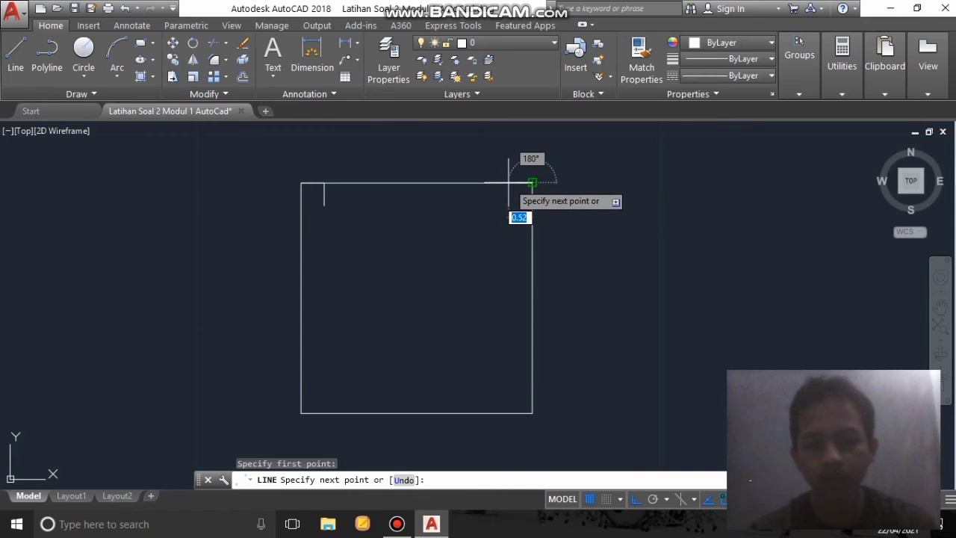
type("0")
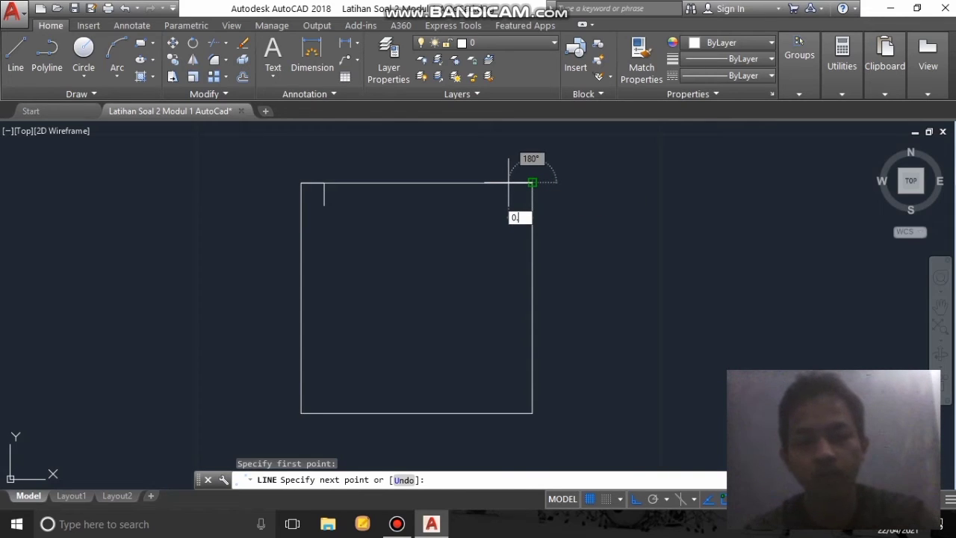
type(".5")
key("Return")
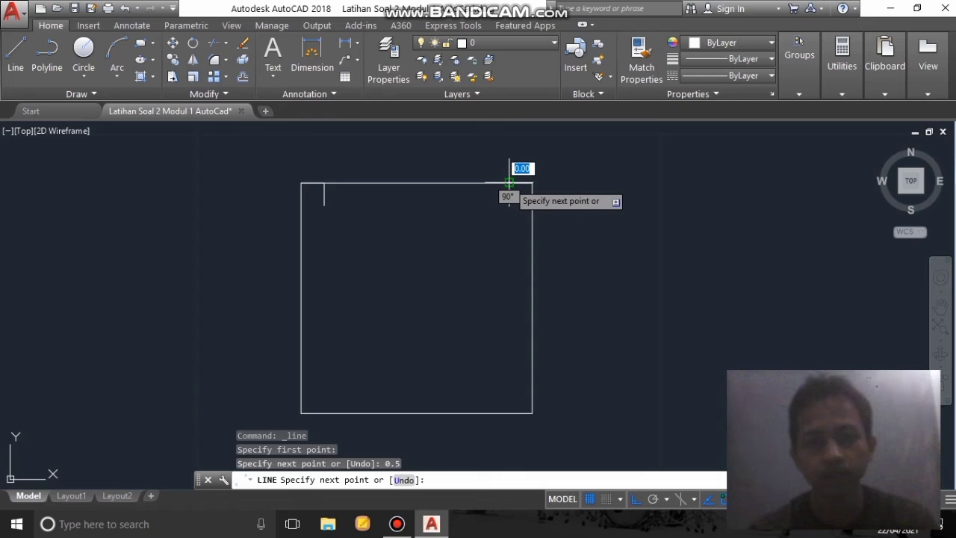
type("0")
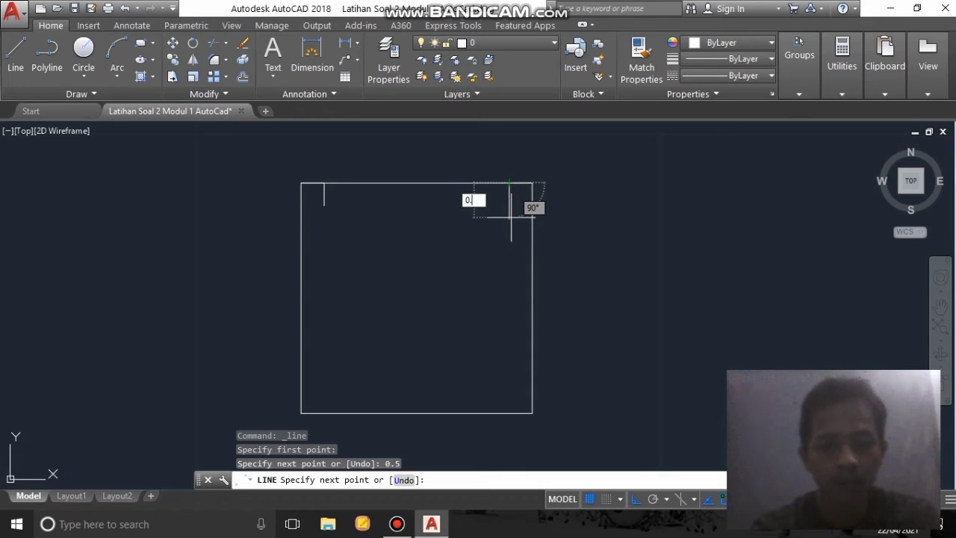
key("Return")
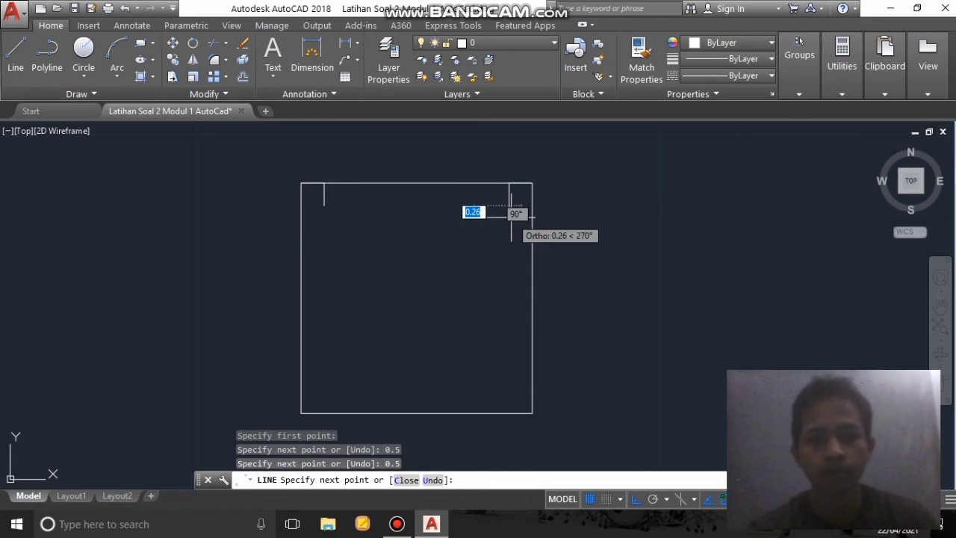
key("Escape")
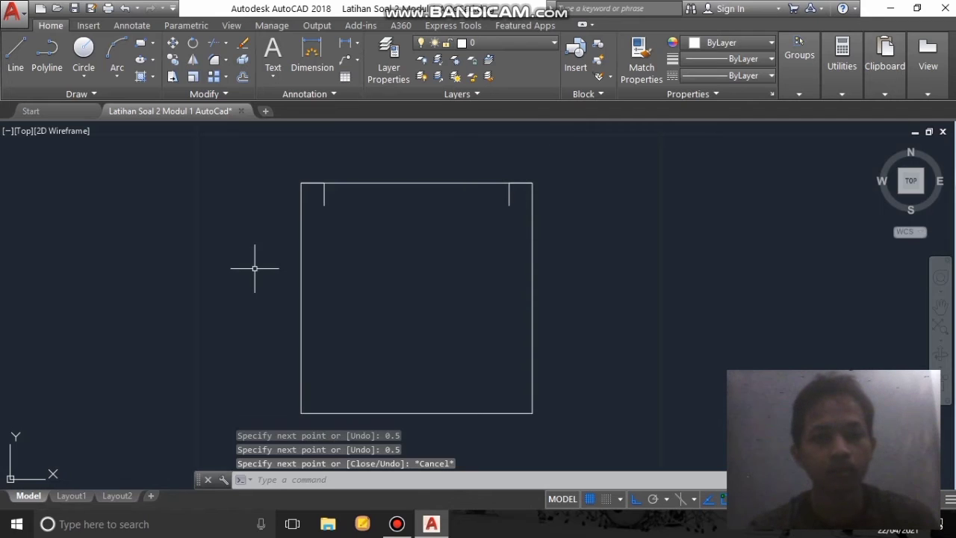
- Draw helper lines from the square's lower-left corner, 0.5 rightward along the bottom edge and 0.5 straight up
left_click(15, 50)
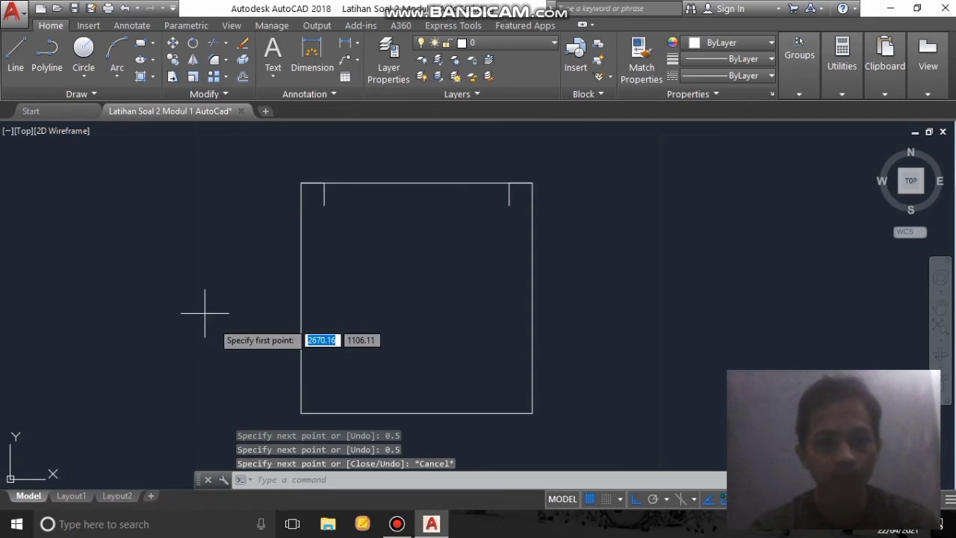
left_click(303, 411)
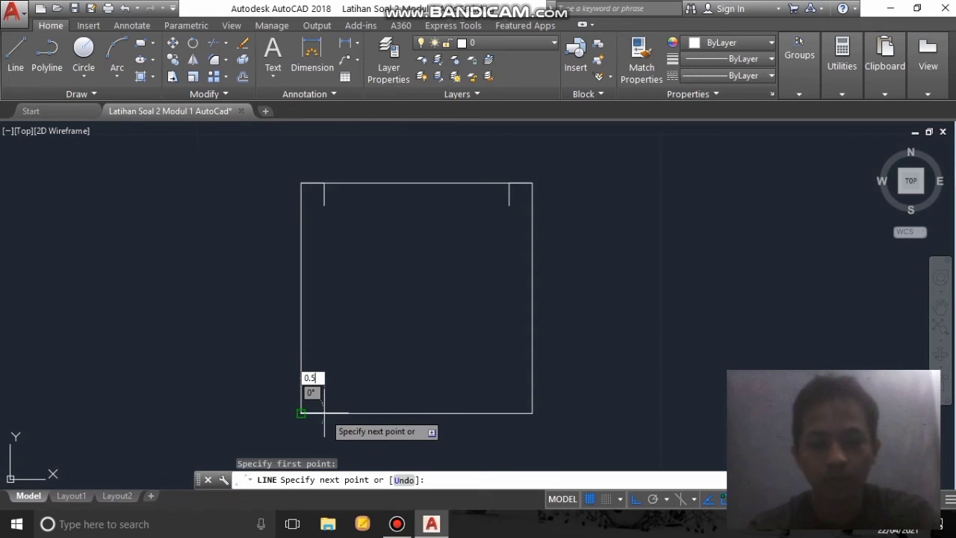
type("0.5")
key("Return")
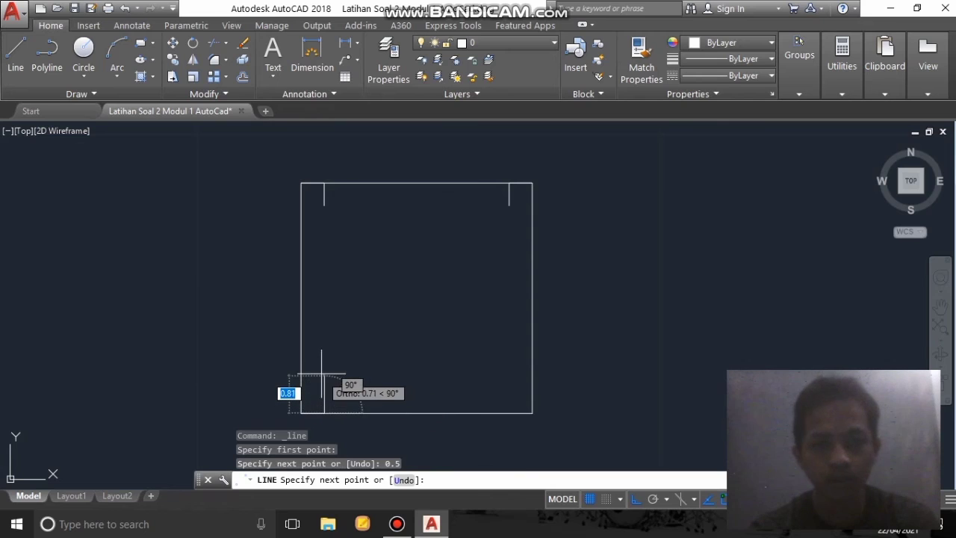
type("0")
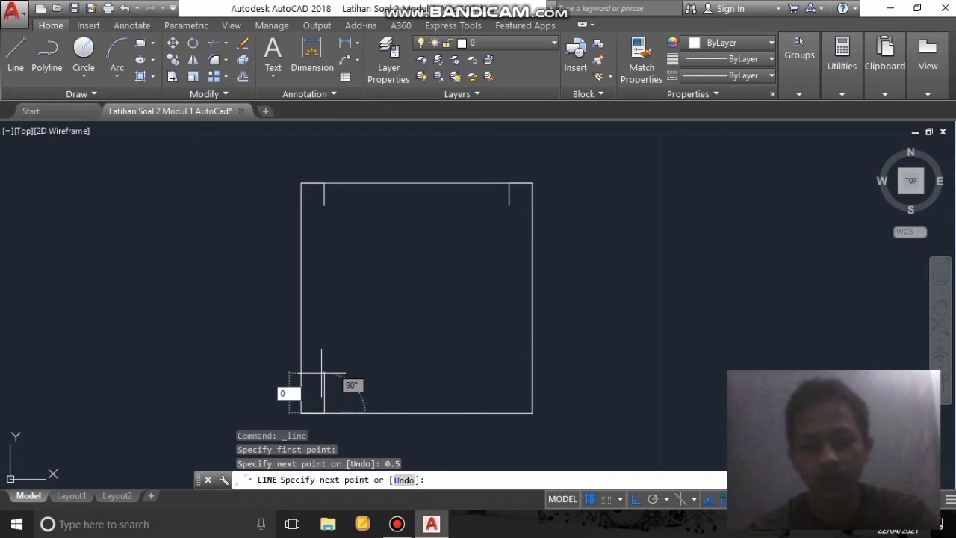
type(".5")
key("Return")
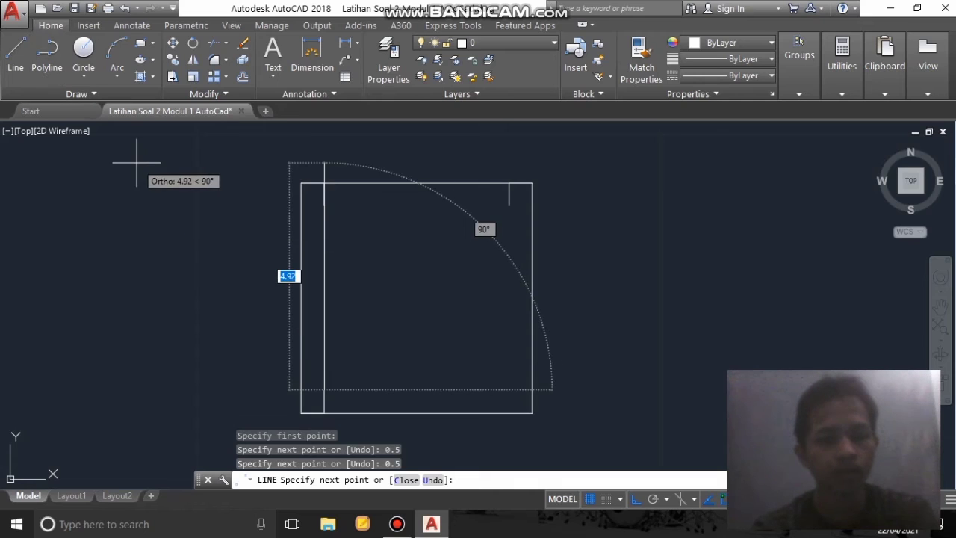
key("Escape")
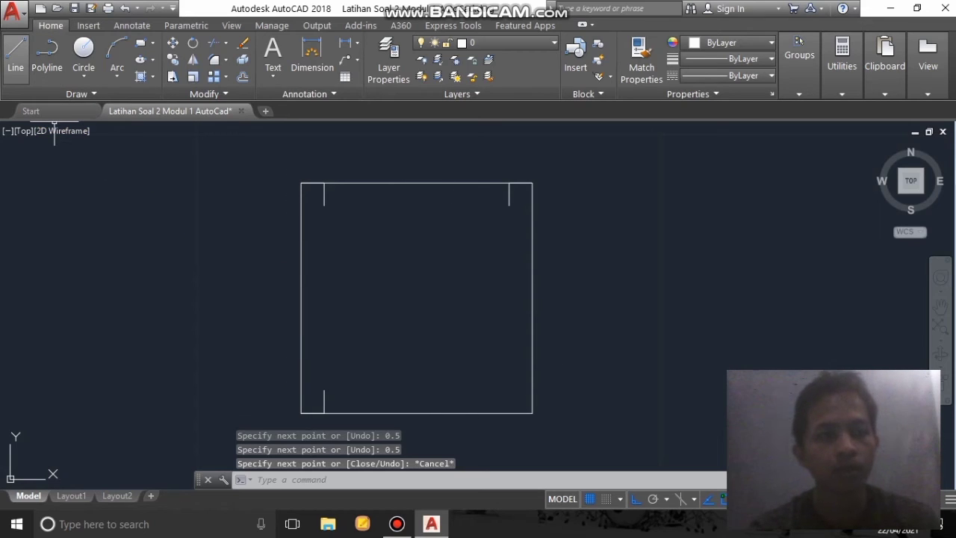
- Draw helper lines from the square's lower-right corner, 0.5 leftward along the bottom edge and 0.5 straight up
left_click(15, 53)
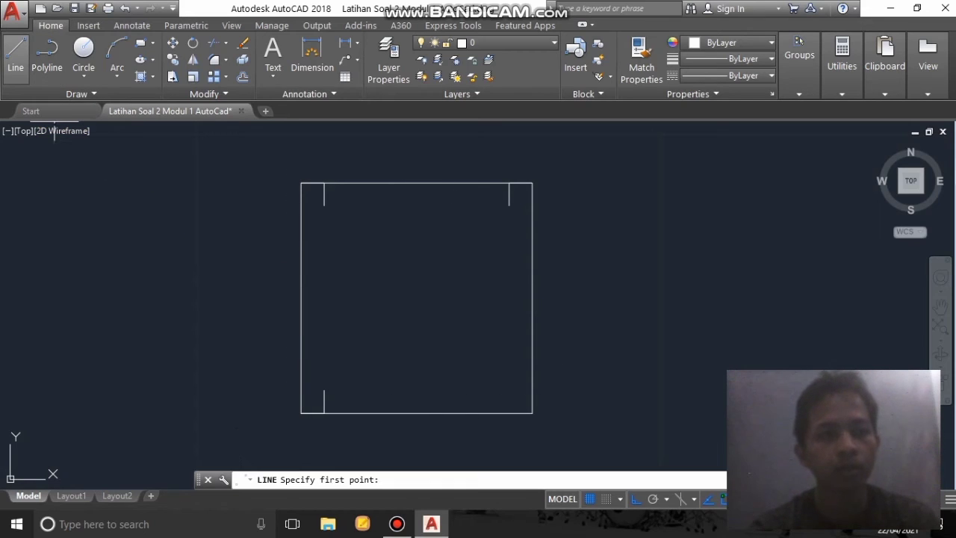
left_click(533, 411)
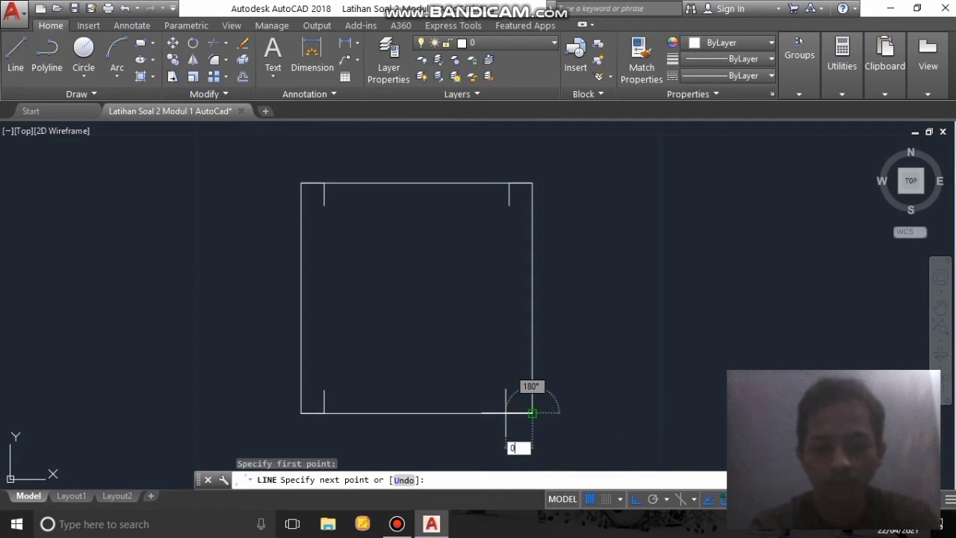
type("0.5")
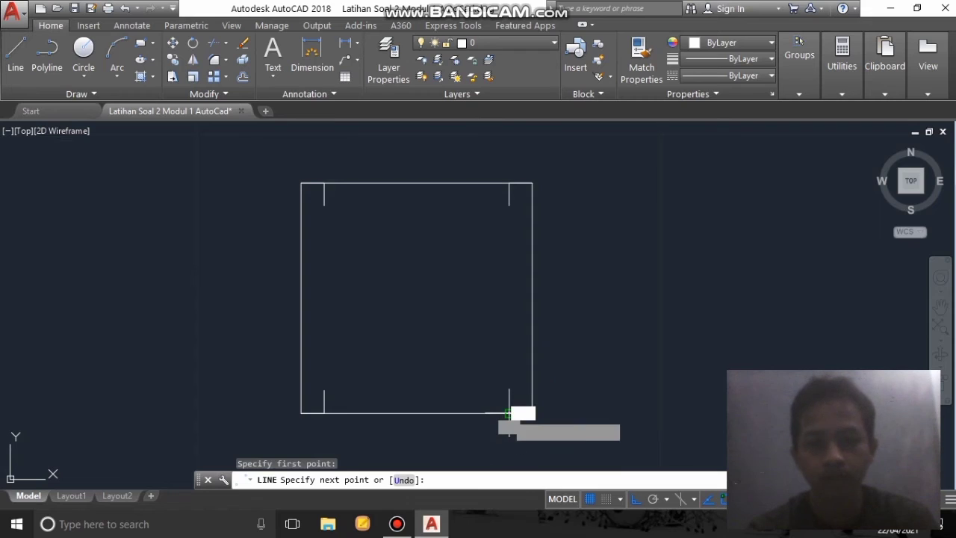
key("Return")
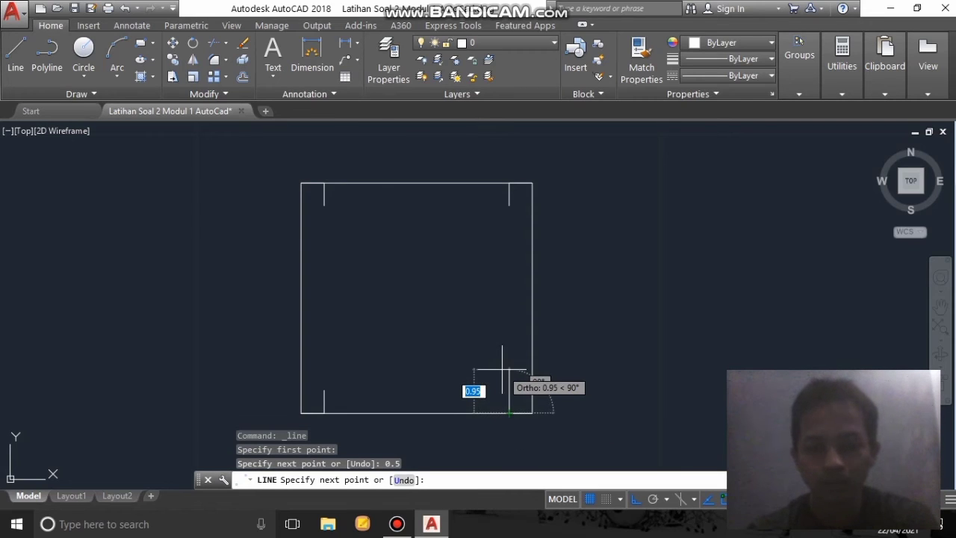
type("0.5")
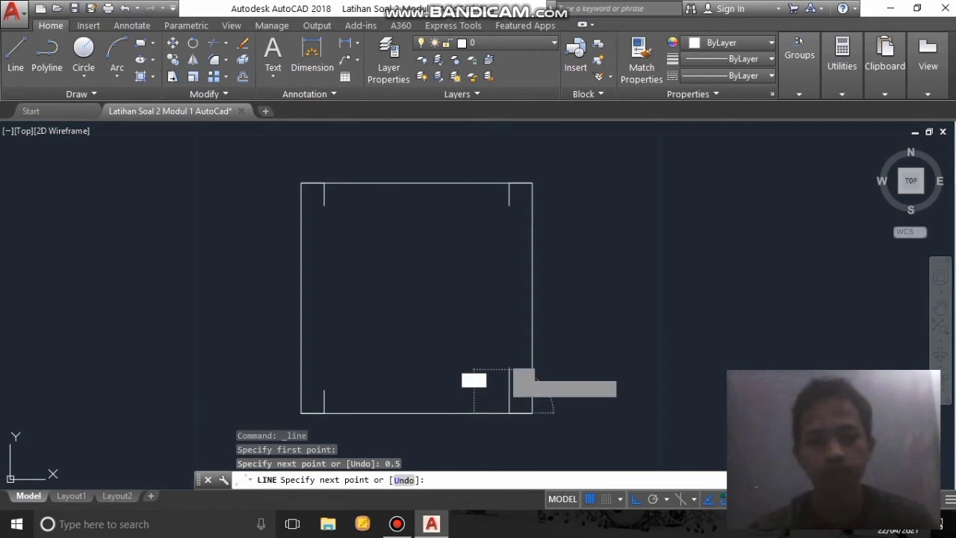
key("Return")
key("Escape")
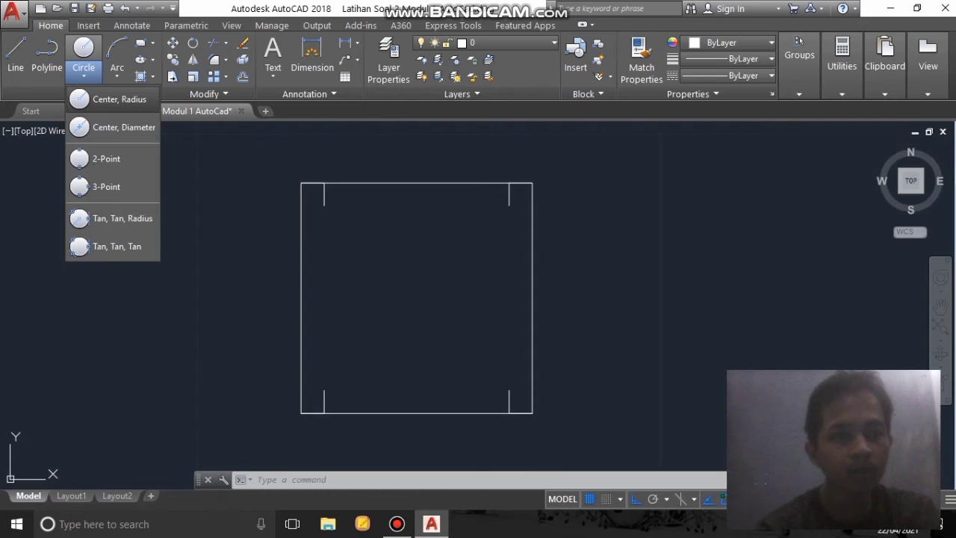
- Draw a circle of radius 0.5 centred on the free end of the upper-left helper line
left_click(116, 100)
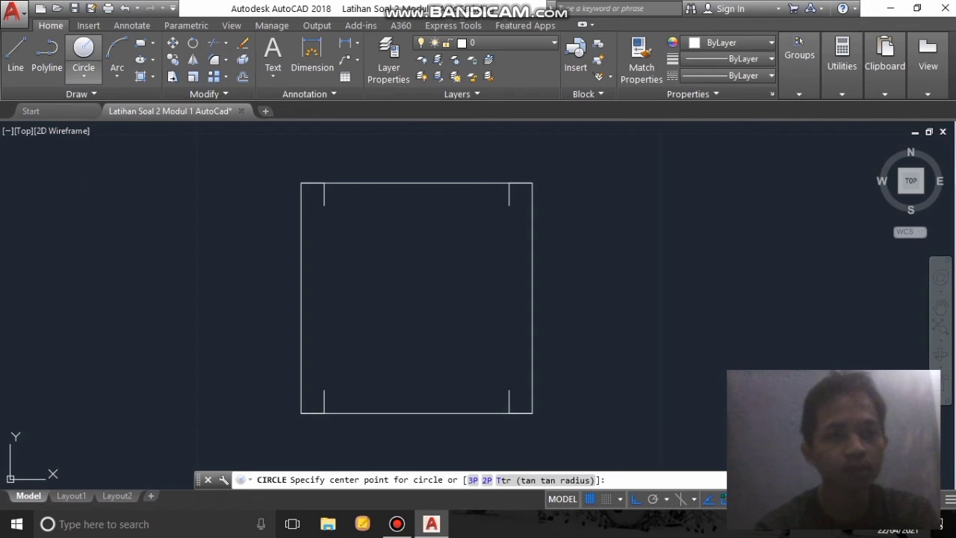
left_click(83, 50)
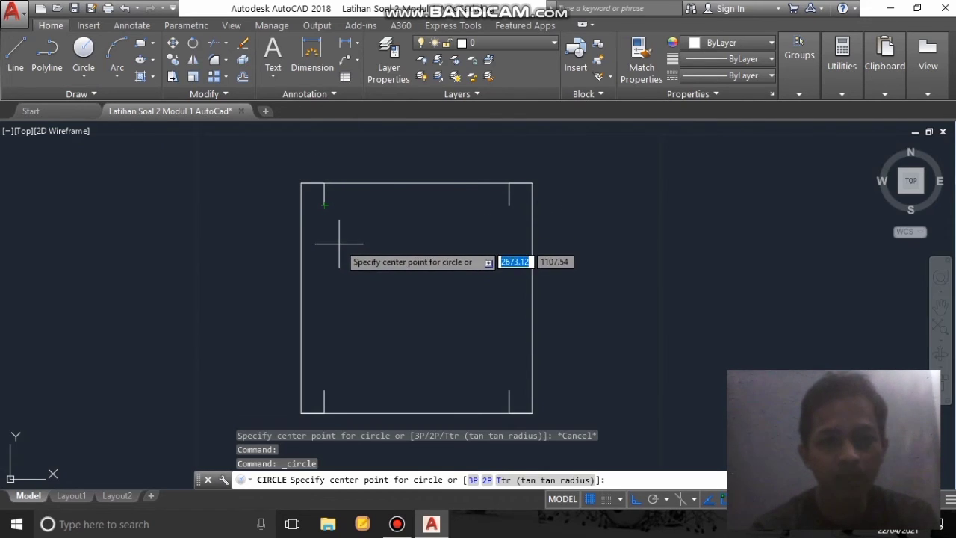
left_click(324, 204)
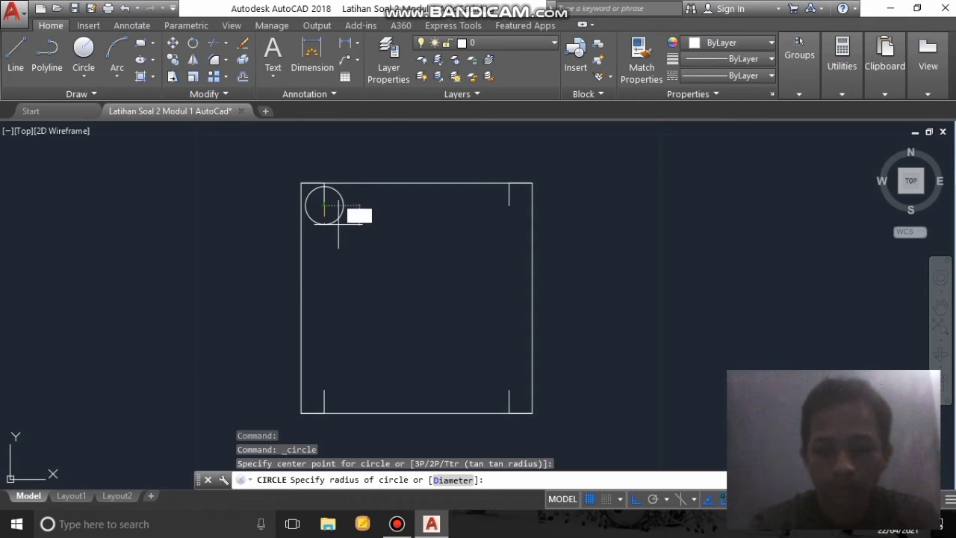
type(".5")
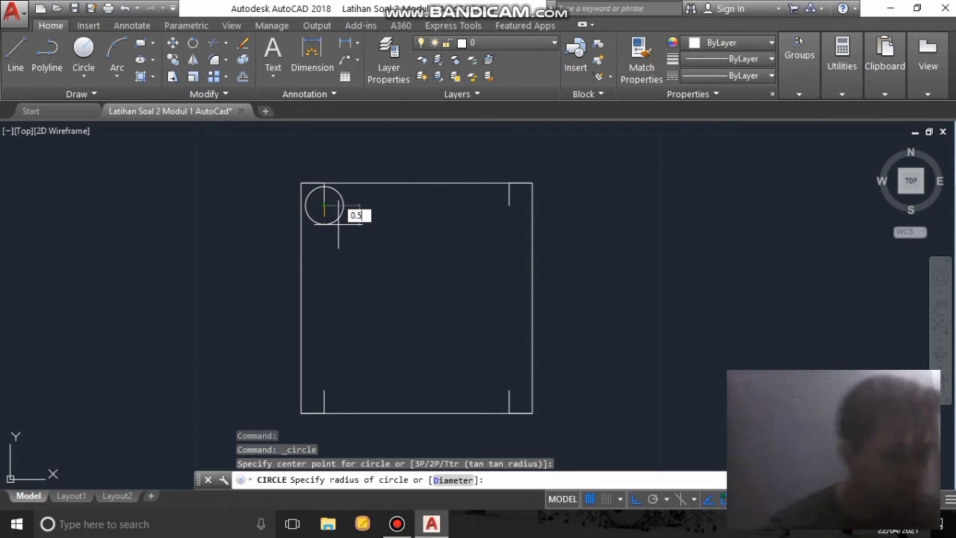
key("Return")
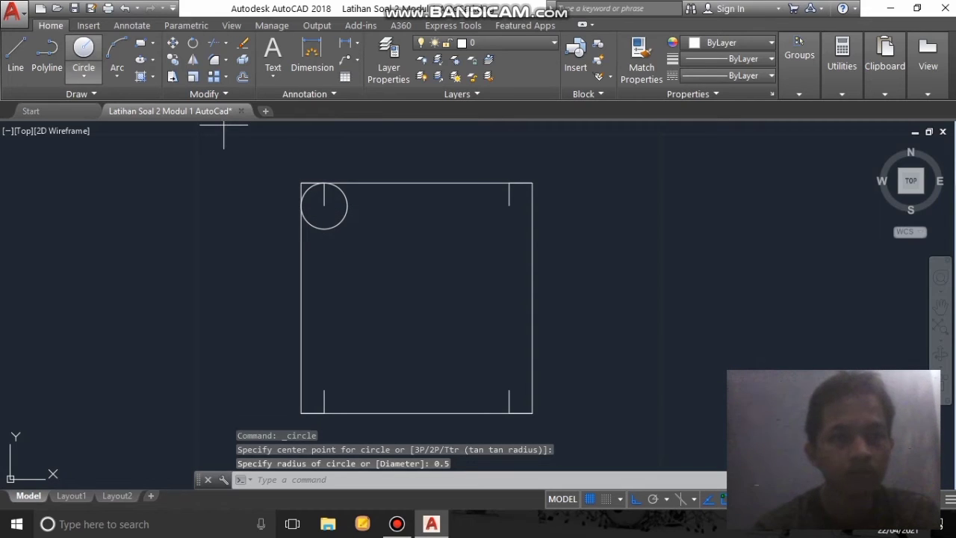
- Draw a circle of radius 0.5 centred on the free end of the upper-right helper line
key("Return")
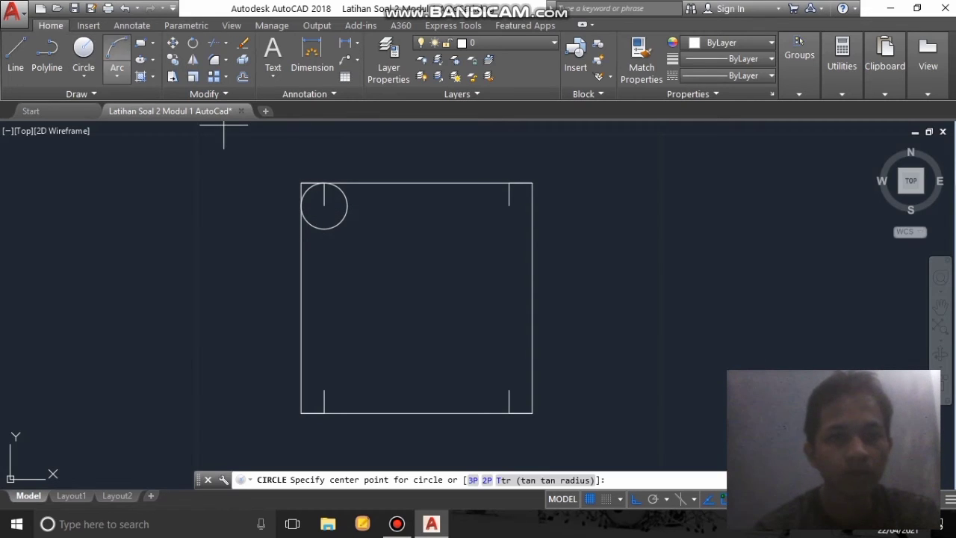
left_click(511, 205)
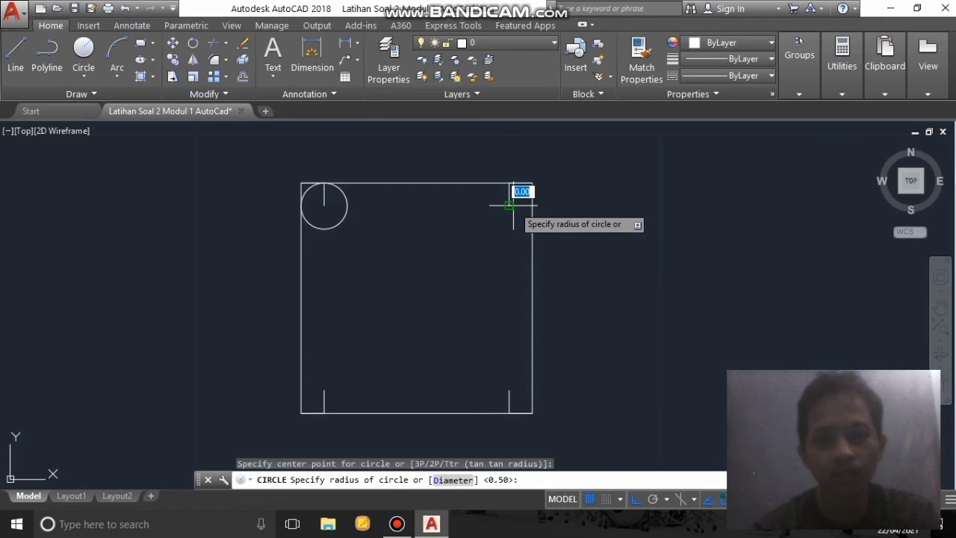
type("0")
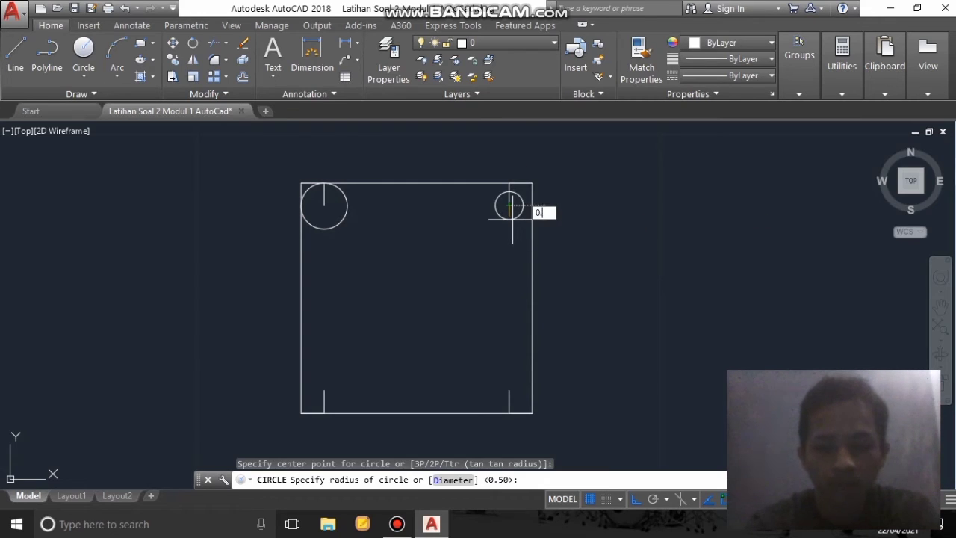
type(".5")
key("Return")
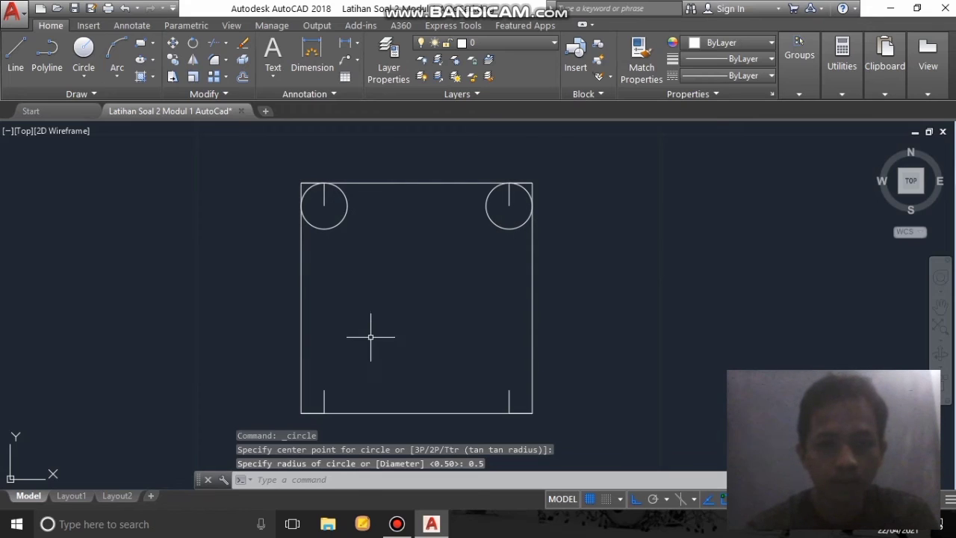